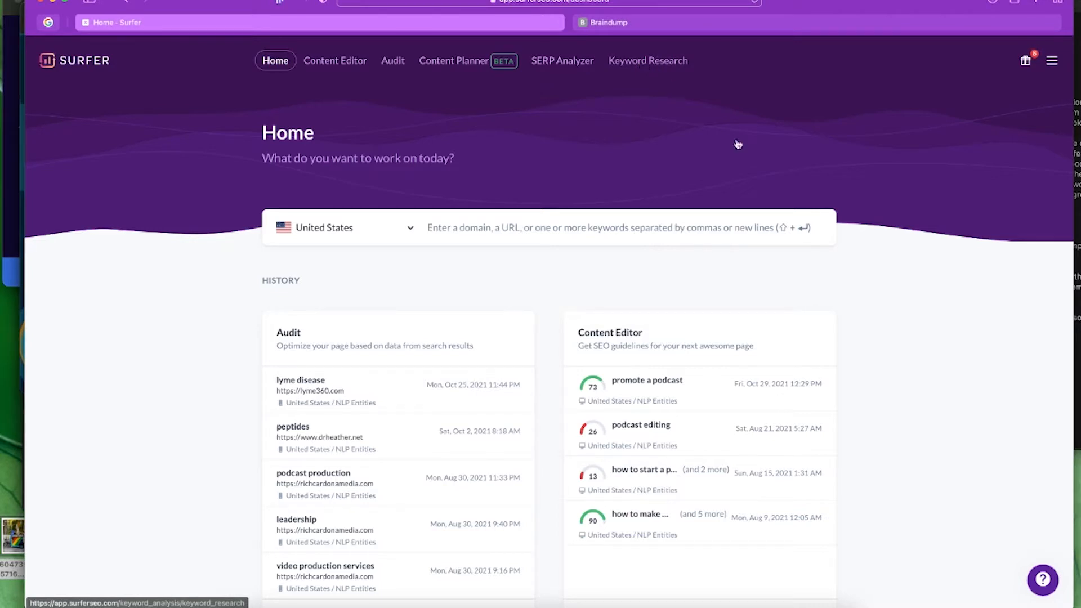
- Enter 'grow a podcast' and 'promote a podcast' as two keywords in the Home search box
{"action": "left_click", "coordinate": [494, 234]}
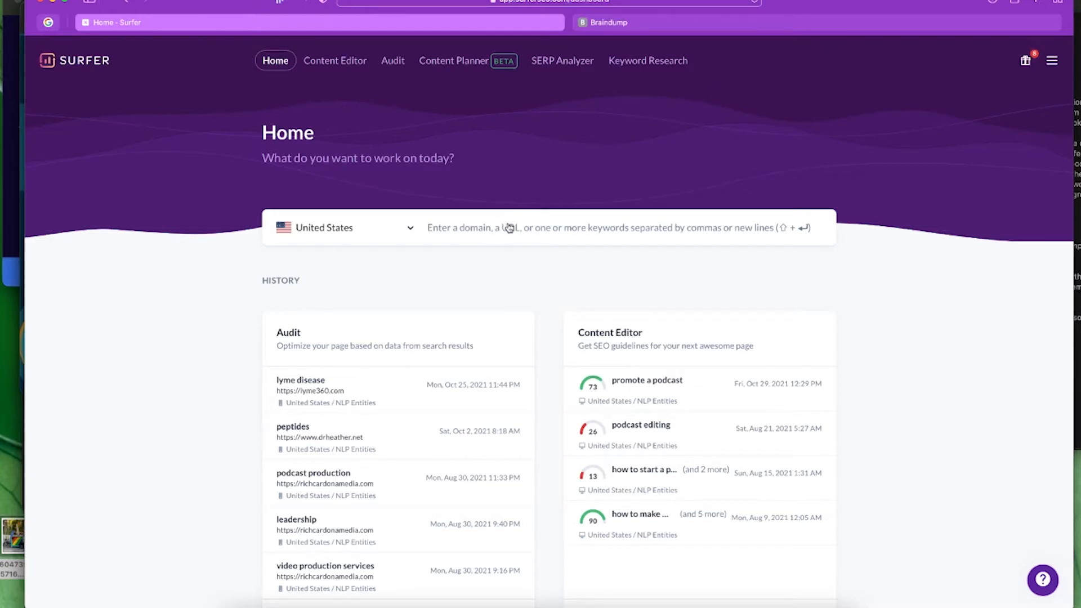
{"action": "type", "text": "how"}
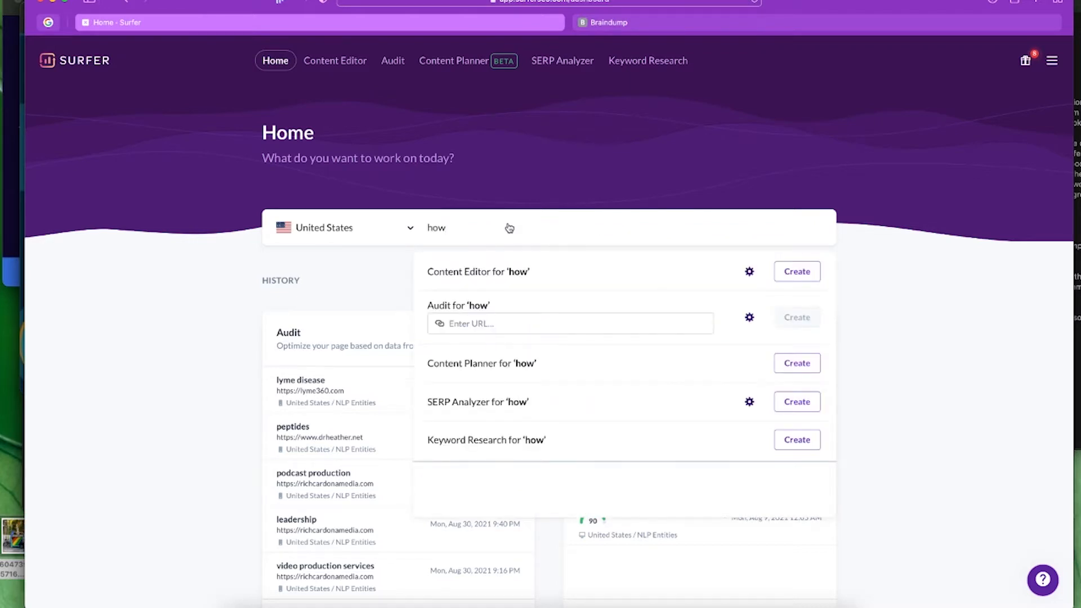
{"action": "key", "text": "BackSpace"}
{"action": "key", "text": "BackSpace"}
{"action": "key", "text": "BackSpace"}
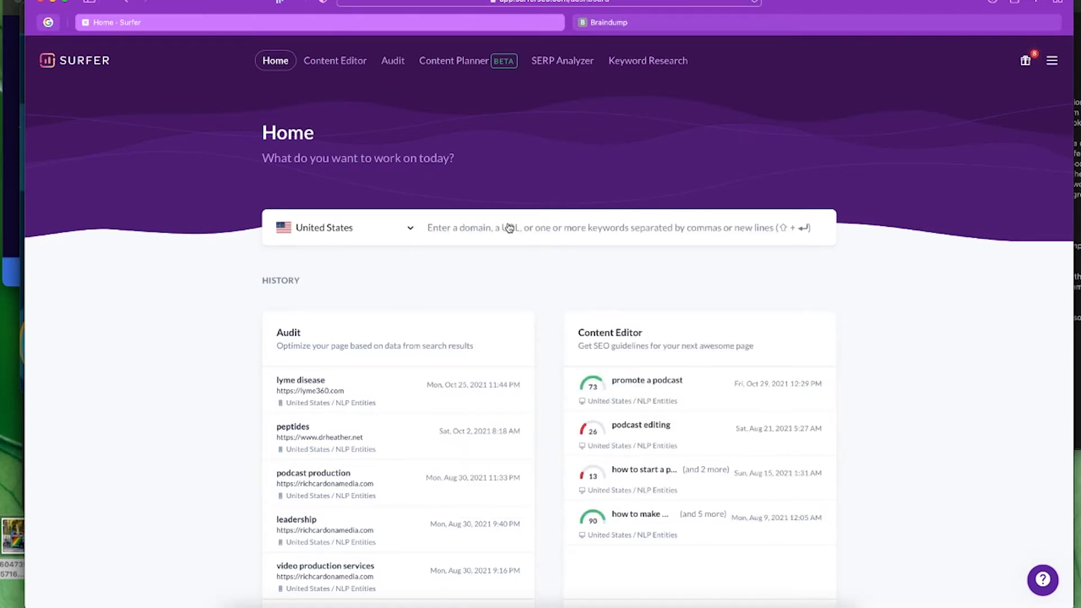
{"action": "type", "text": "grow"}
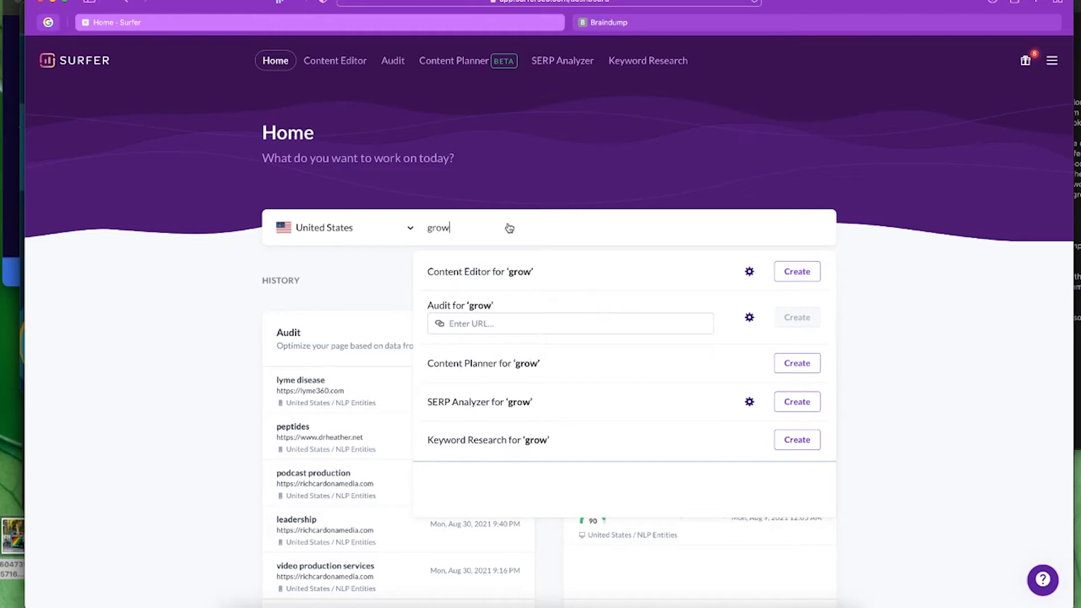
{"action": "type", "text": " a podcast"}
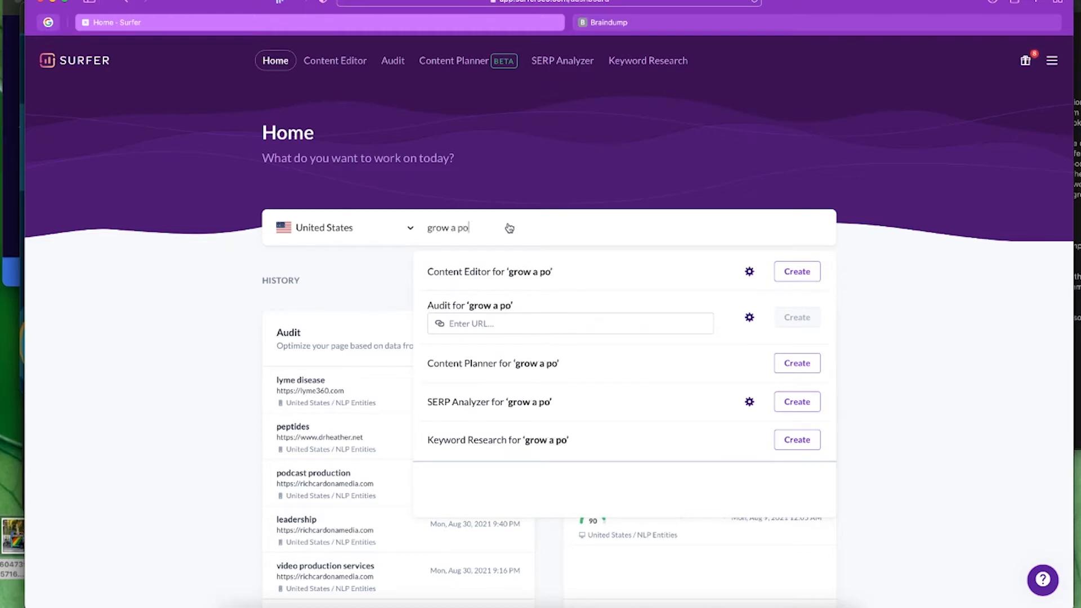
{"action": "key", "text": "Return"}
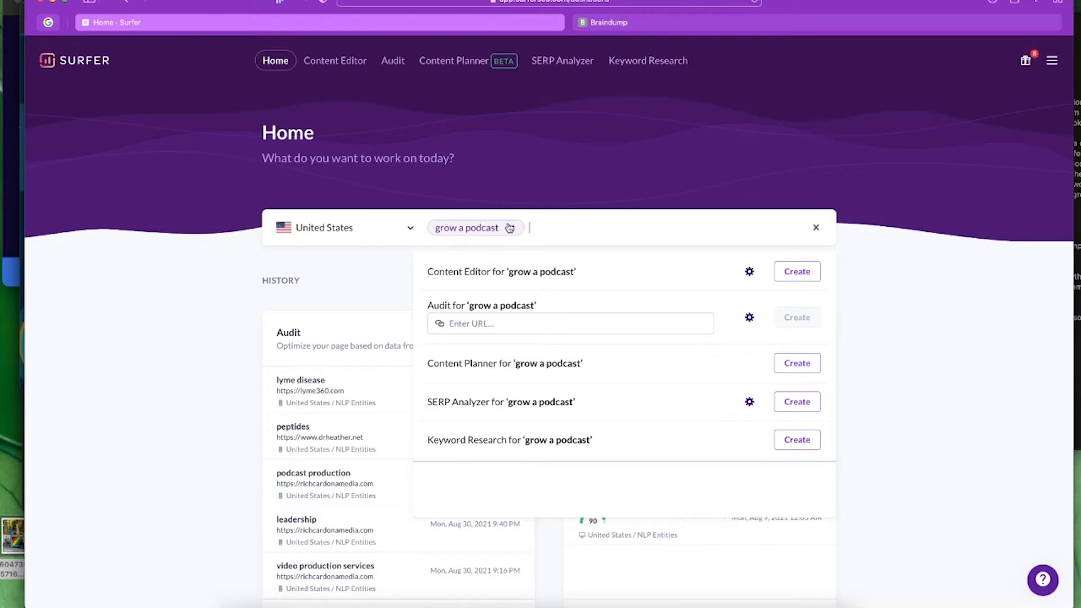
{"action": "type", "text": "promote a podcast"}
{"action": "key", "text": "Return"}
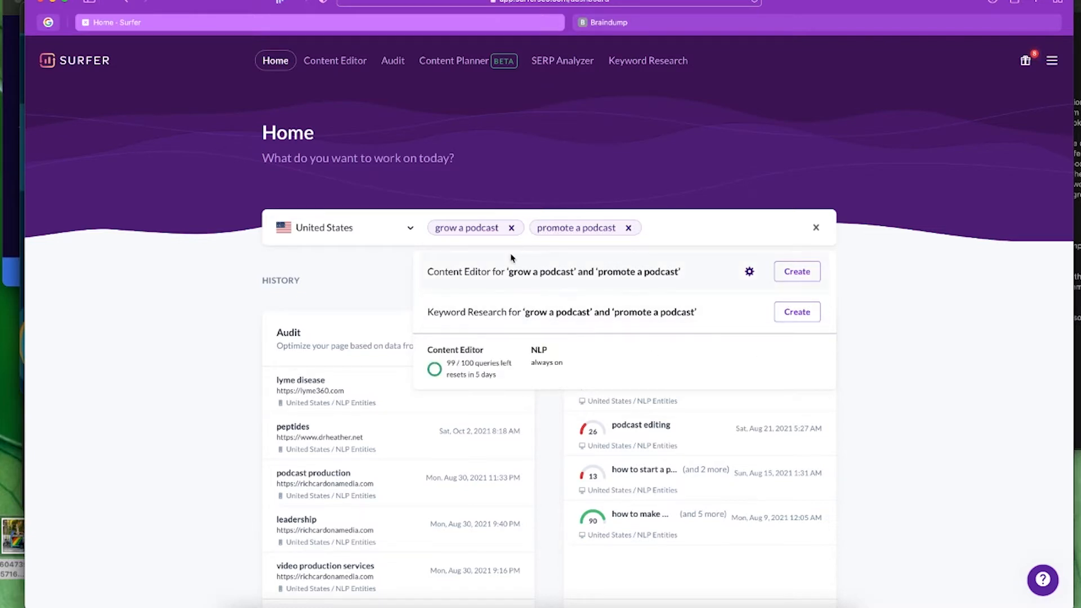
- Create keyword research for both podcast keywords and open its entry from the history
{"action": "left_click", "coordinate": [789, 313]}
{"action": "scroll", "coordinate": [816, 293], "scroll_direction": "down", "scroll_amount": 7}
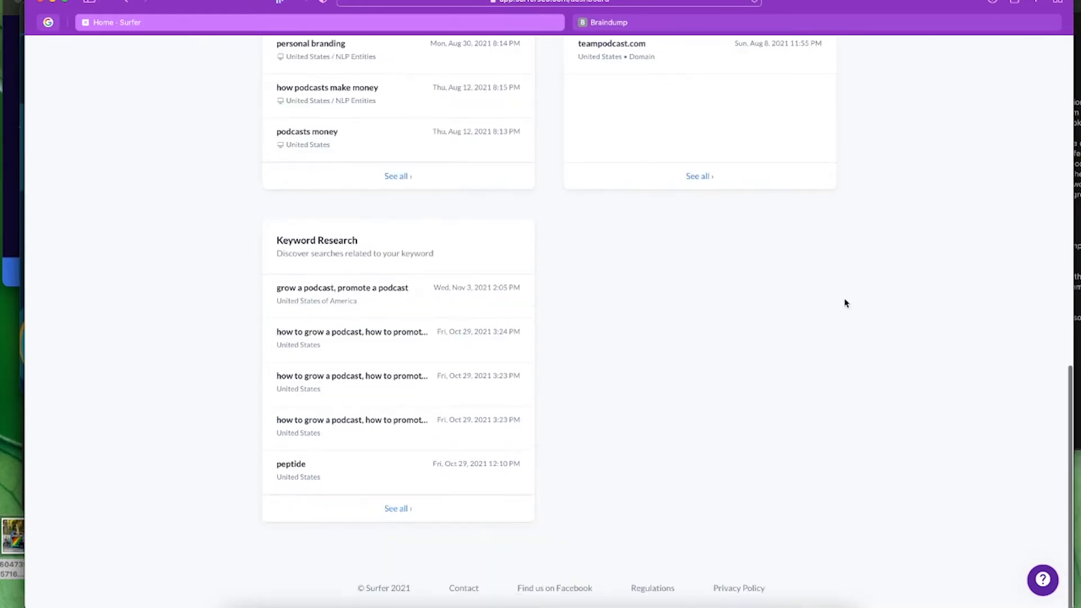
{"action": "scroll", "coordinate": [931, 336], "scroll_direction": "up", "scroll_amount": 4}
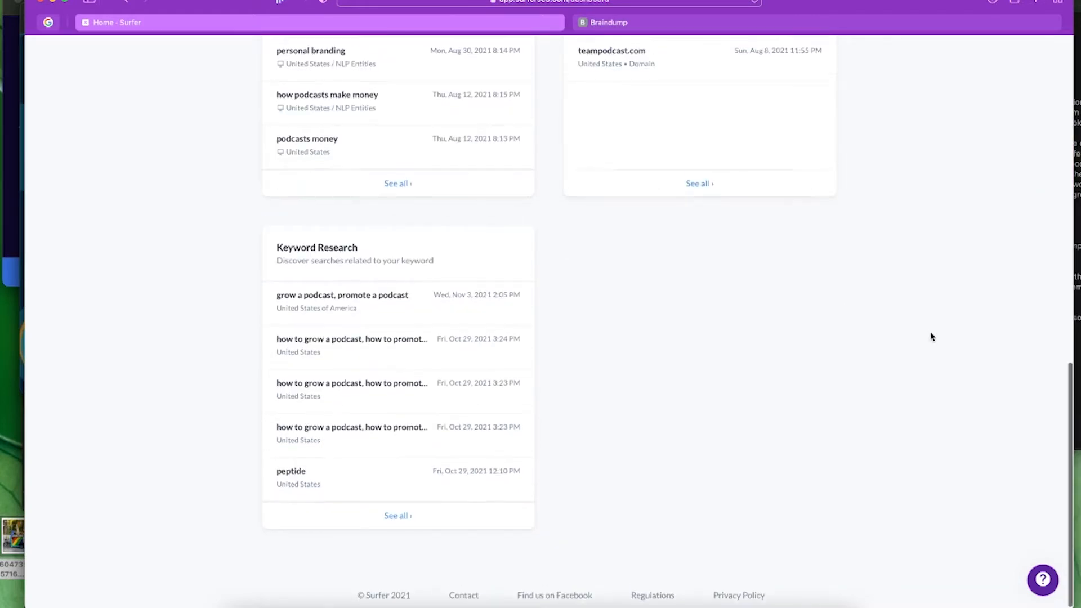
{"action": "scroll", "coordinate": [931, 336], "scroll_direction": "down", "scroll_amount": 2}
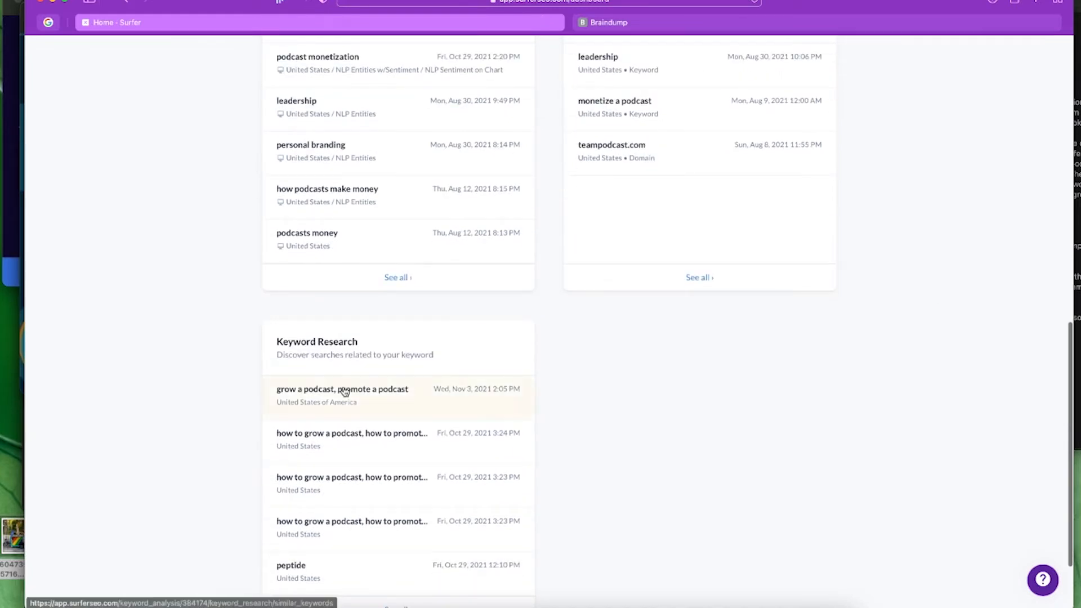
{"action": "scroll", "coordinate": [860, 412], "scroll_direction": "up", "scroll_amount": 3}
{"action": "scroll", "coordinate": [861, 412], "scroll_direction": "down", "scroll_amount": 3}
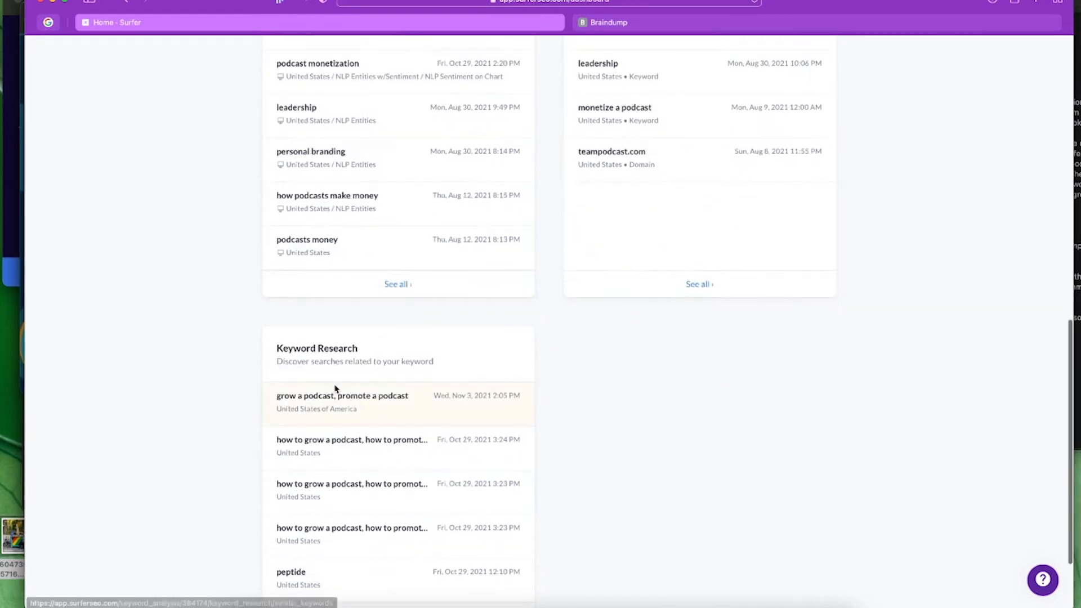
{"action": "left_click", "coordinate": [377, 407]}
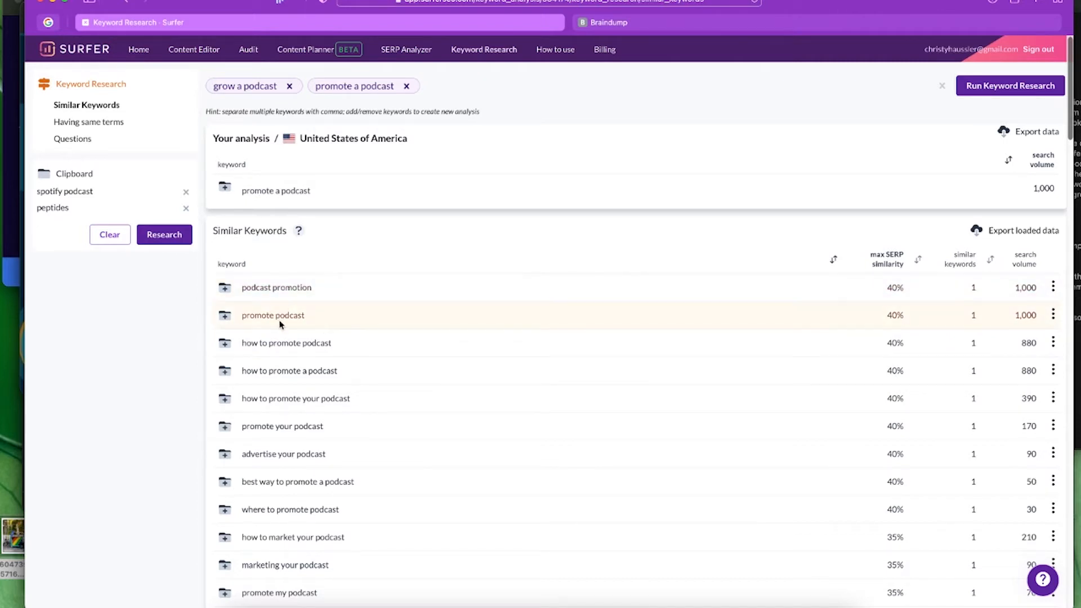
- Sort the Similar Keywords table by search volume, highest first
{"action": "scroll", "coordinate": [280, 324], "scroll_direction": "up", "scroll_amount": 5}
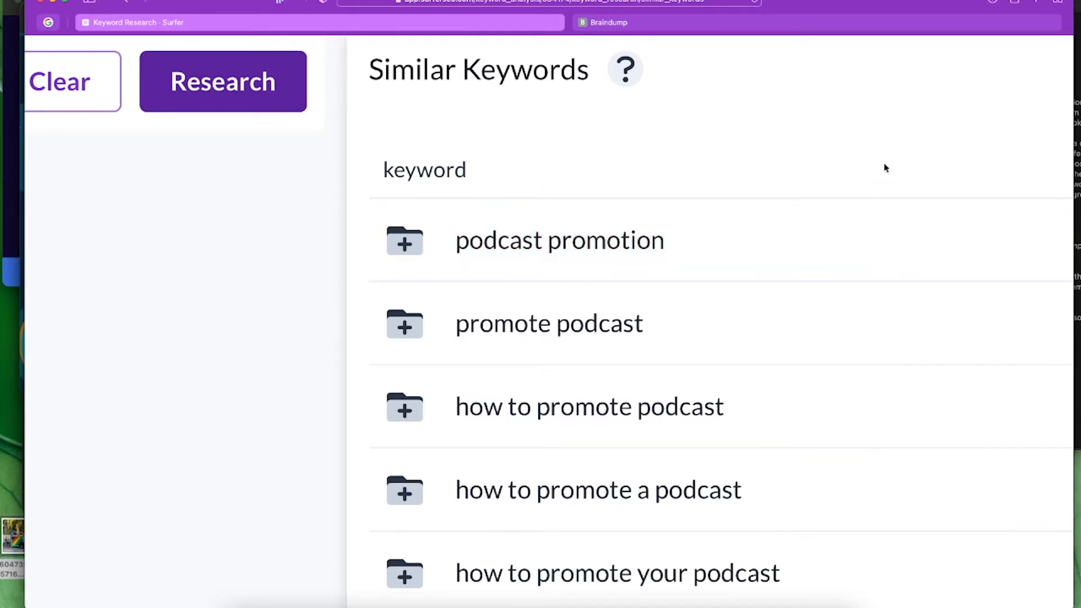
{"action": "scroll", "coordinate": [883, 172], "scroll_direction": "down", "scroll_amount": 5}
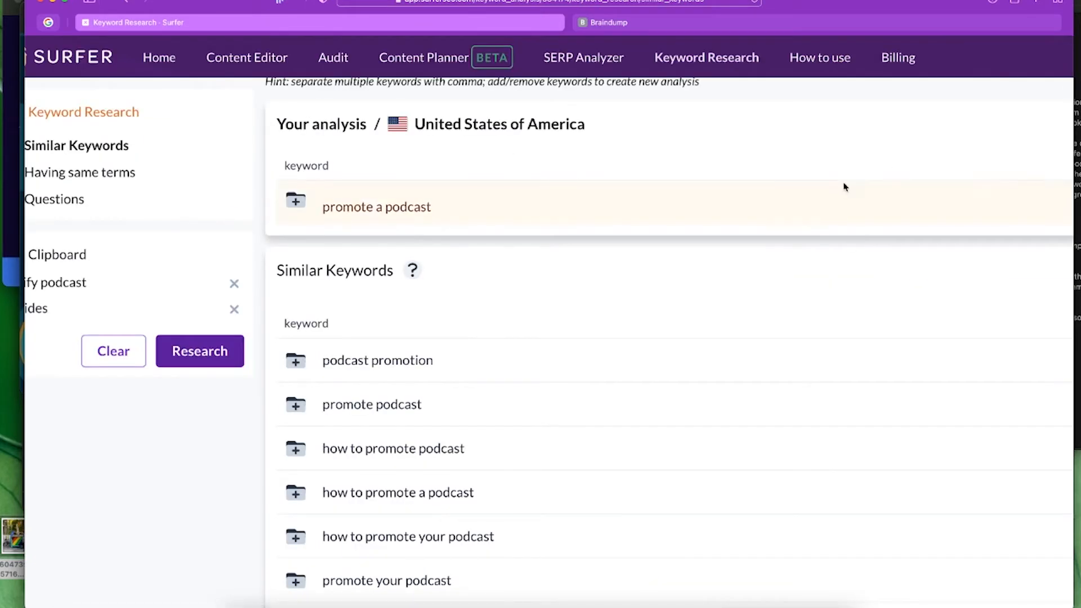
{"action": "scroll", "coordinate": [813, 154], "scroll_direction": "down", "scroll_amount": 3}
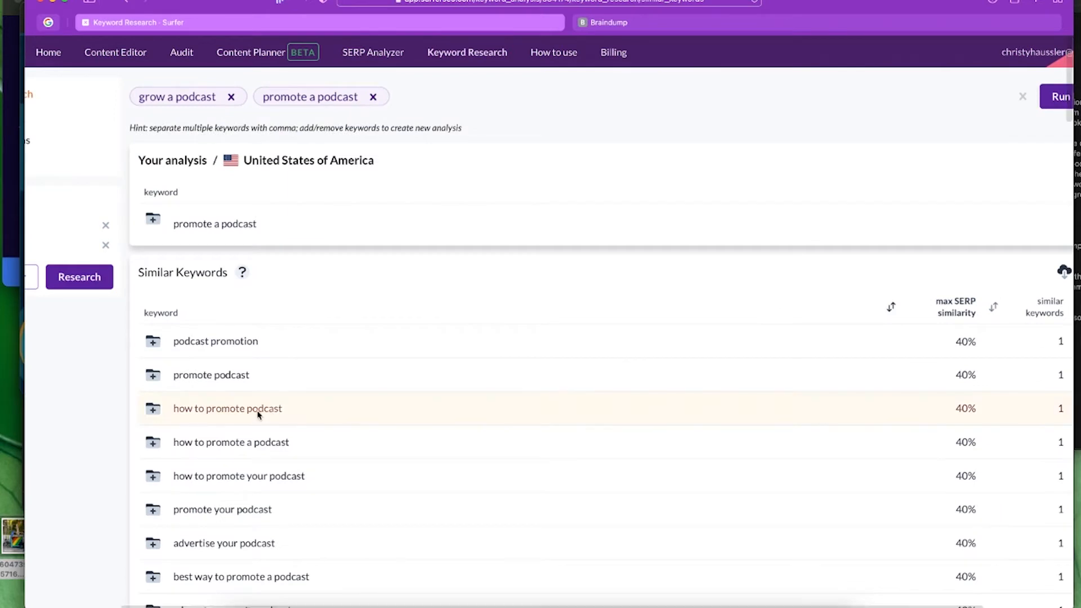
{"action": "scroll", "coordinate": [602, 427], "scroll_direction": "right", "scroll_amount": 3}
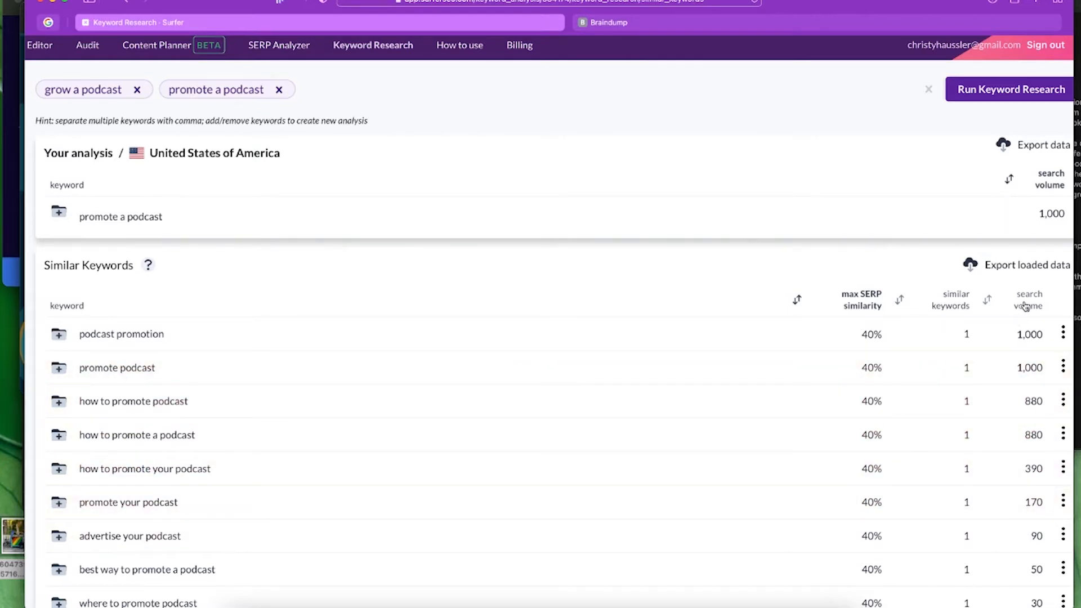
{"action": "scroll", "coordinate": [978, 423], "scroll_direction": "down", "scroll_amount": 3}
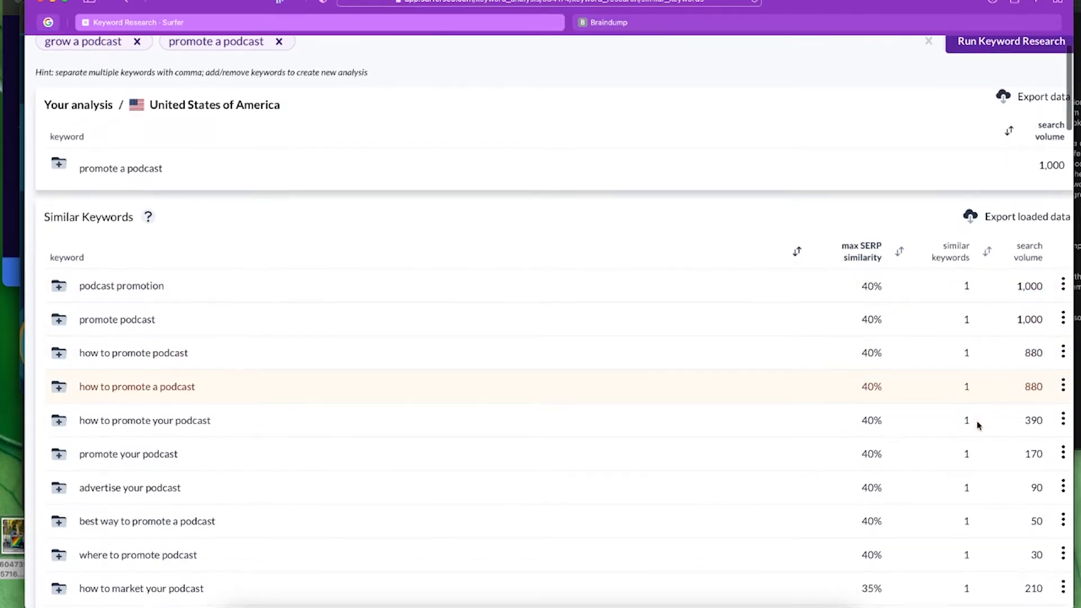
{"action": "scroll", "coordinate": [977, 423], "scroll_direction": "down", "scroll_amount": 2}
{"action": "scroll", "coordinate": [985, 400], "scroll_direction": "up", "scroll_amount": 2}
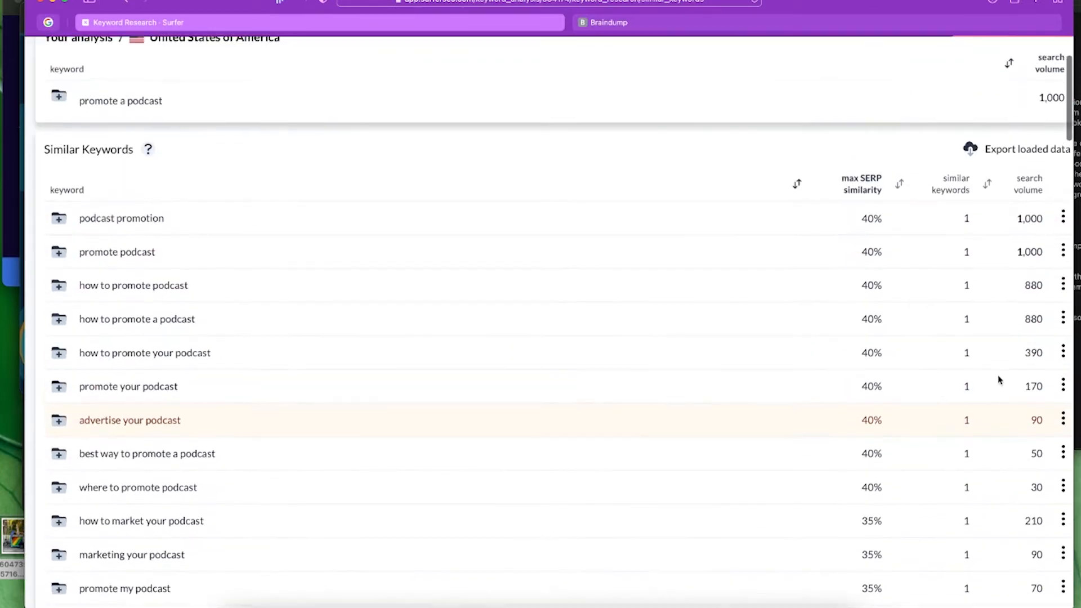
{"action": "left_click", "coordinate": [1029, 187]}
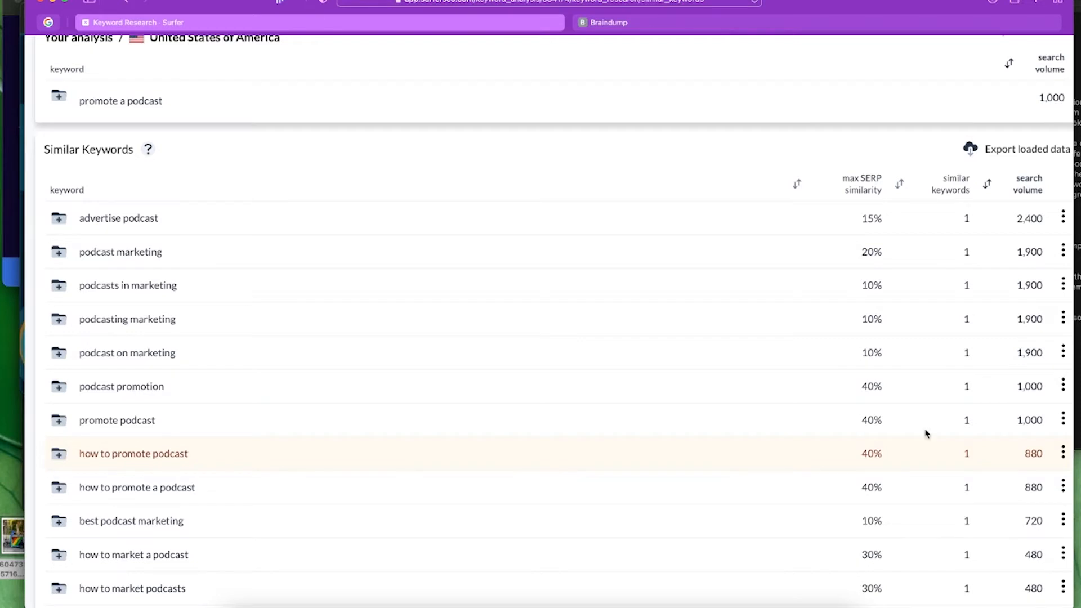
- Review the sorted list, led by 'advertise podcast' at 2,400 and 'podcast marketing' at 1,900
{"action": "scroll", "coordinate": [587, 294], "scroll_direction": "up", "scroll_amount": 3}
{"action": "scroll", "coordinate": [587, 294], "scroll_direction": "up", "scroll_amount": 1}
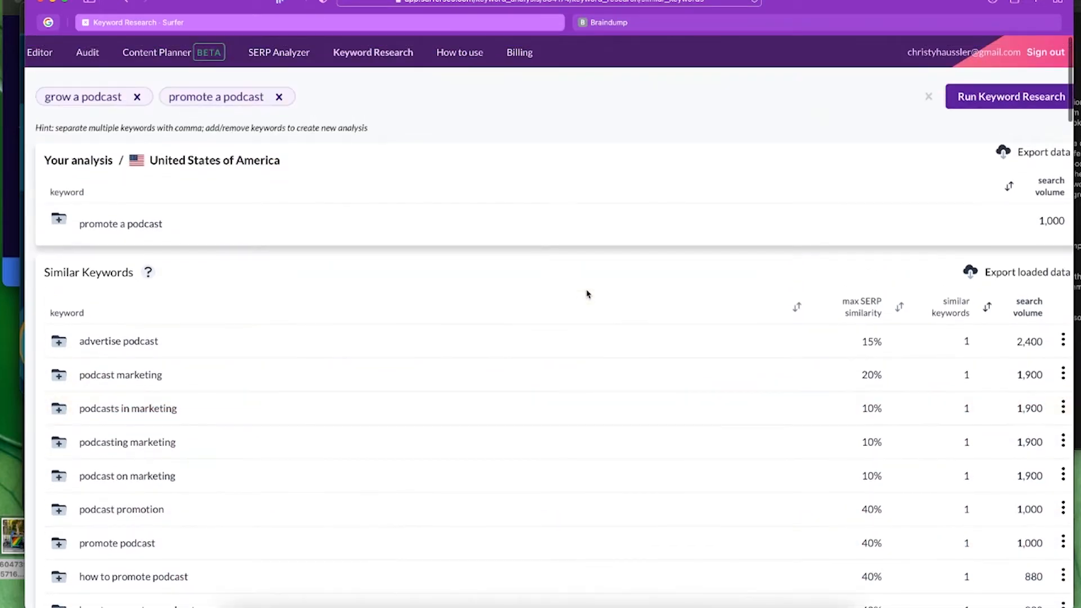
{"action": "scroll", "coordinate": [588, 294], "scroll_direction": "left", "scroll_amount": 2}
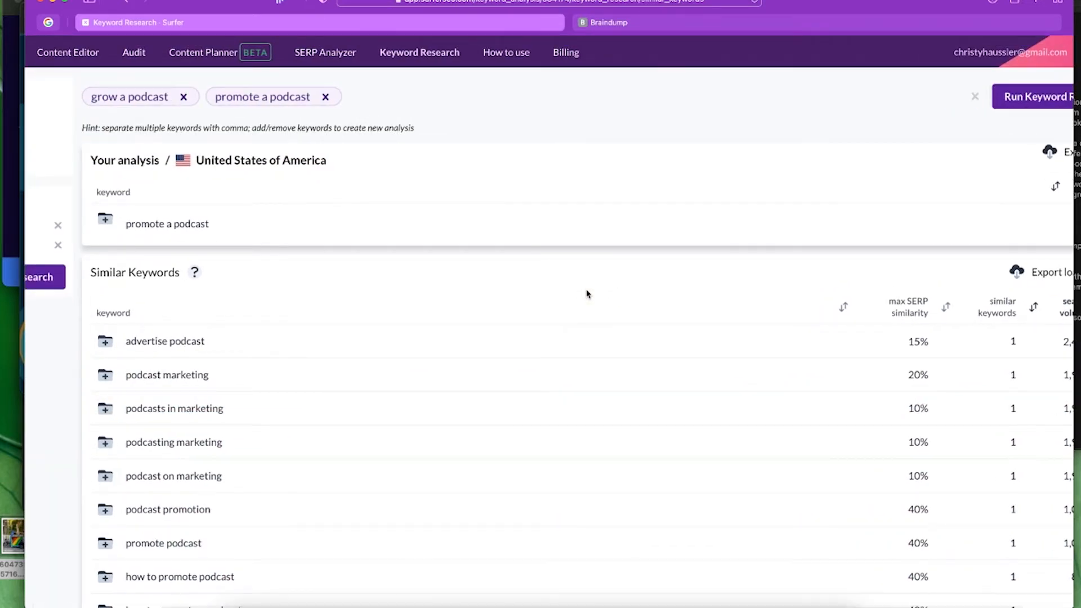
{"action": "scroll", "coordinate": [587, 294], "scroll_direction": "right", "scroll_amount": 2}
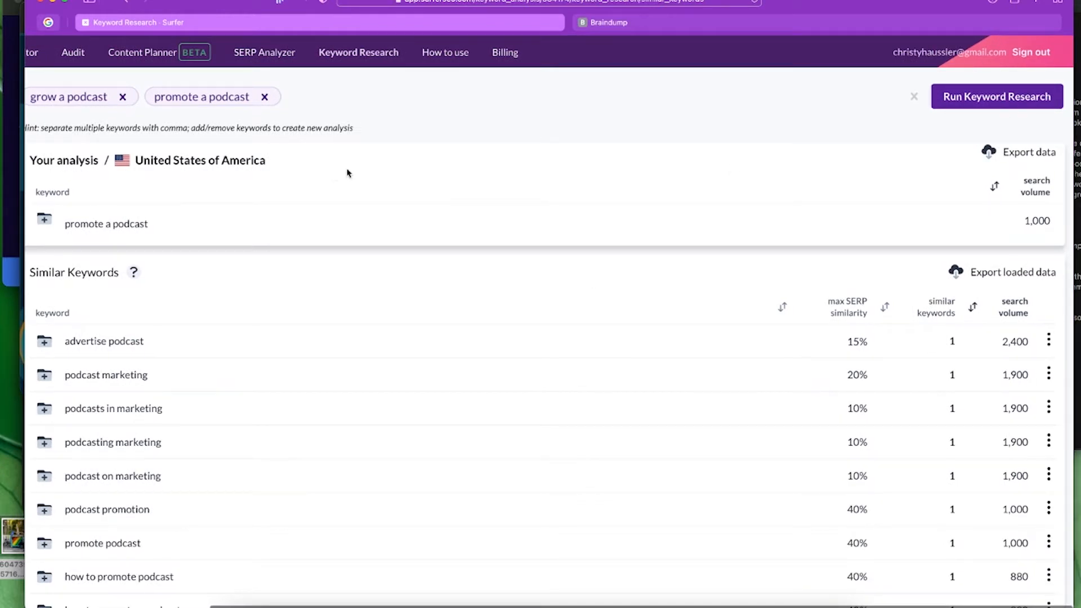
{"action": "scroll", "coordinate": [344, 174], "scroll_direction": "left", "scroll_amount": 3}
{"action": "scroll", "coordinate": [664, 254], "scroll_direction": "down", "scroll_amount": 1}
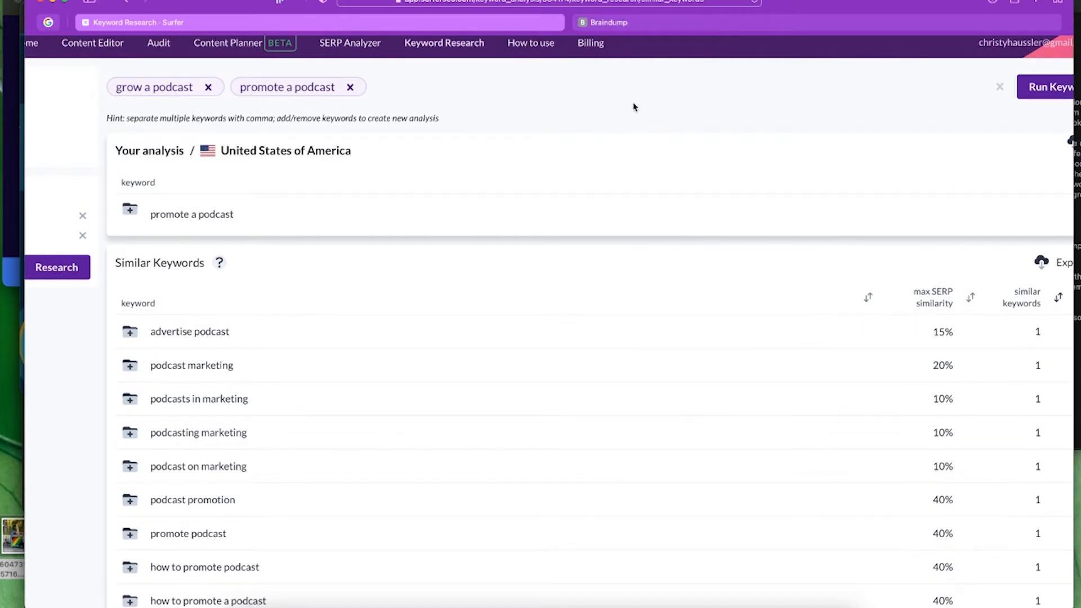
{"action": "scroll", "coordinate": [633, 107], "scroll_direction": "down", "scroll_amount": 5}
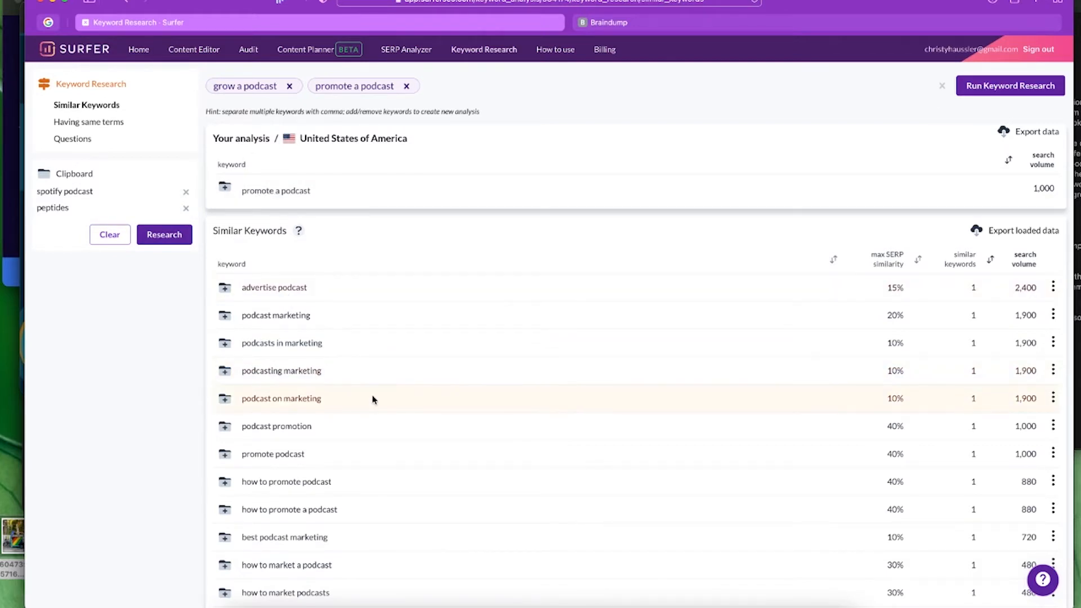
{"action": "scroll", "coordinate": [372, 399], "scroll_direction": "down", "scroll_amount": 2}
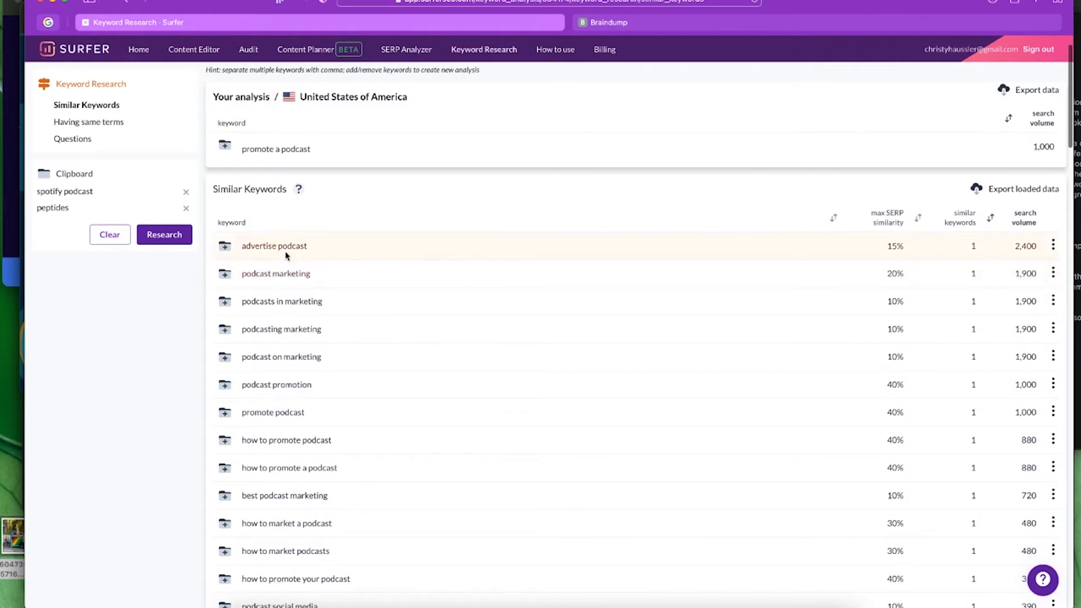
- Open the 'podcast marketing' analysis and sort its similar keywords by search volume
{"action": "left_click", "coordinate": [267, 274]}
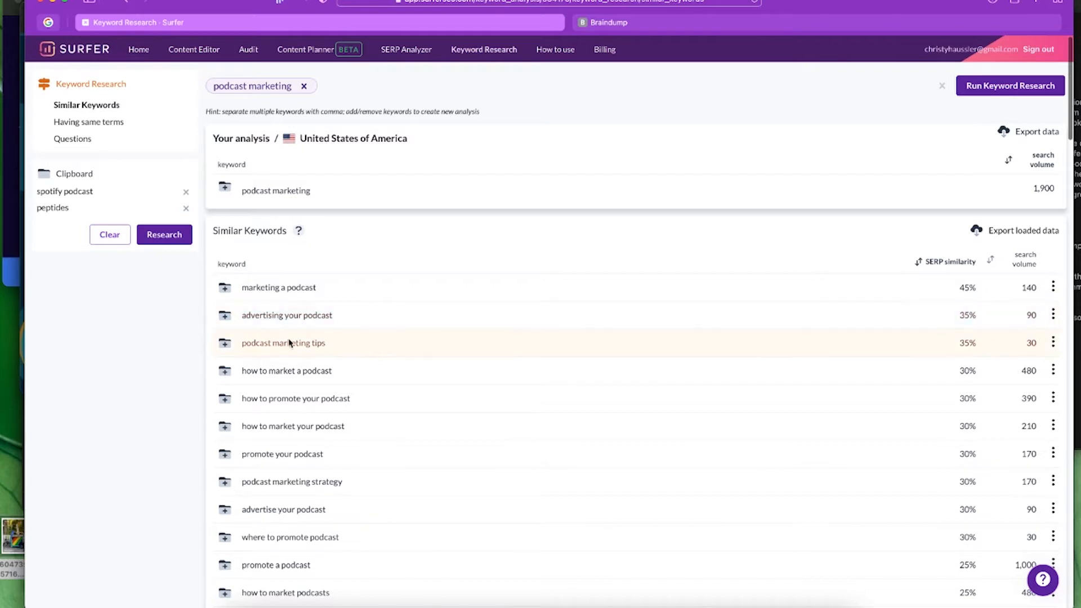
{"action": "left_click", "coordinate": [1025, 259]}
{"action": "scroll", "coordinate": [314, 338], "scroll_direction": "down", "scroll_amount": 1}
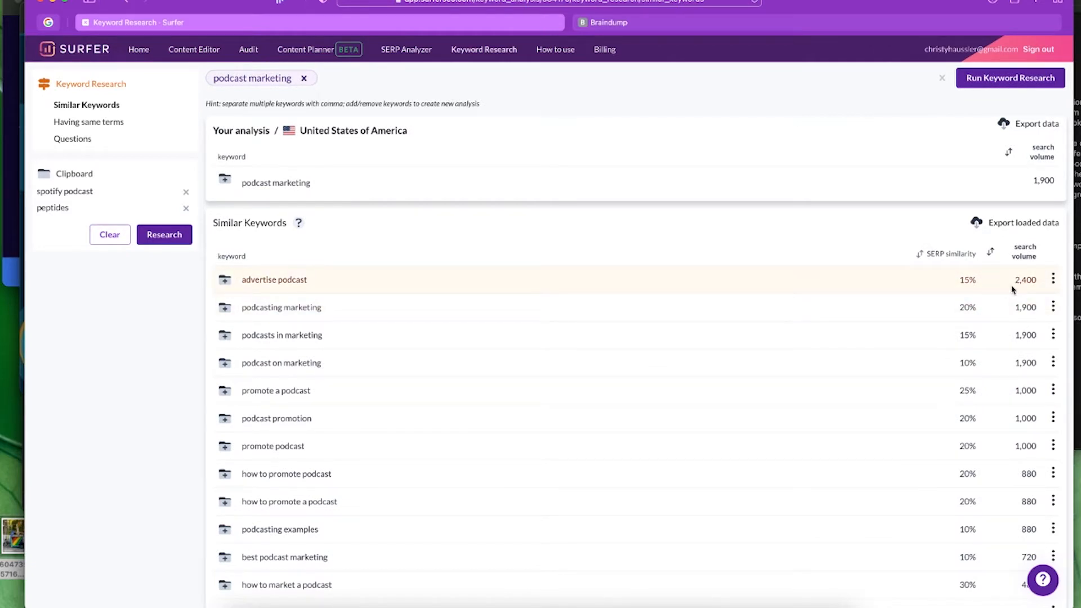
- Open the 'advertise podcast' analysis and look through its similar keywords
{"action": "left_click", "coordinate": [239, 280]}
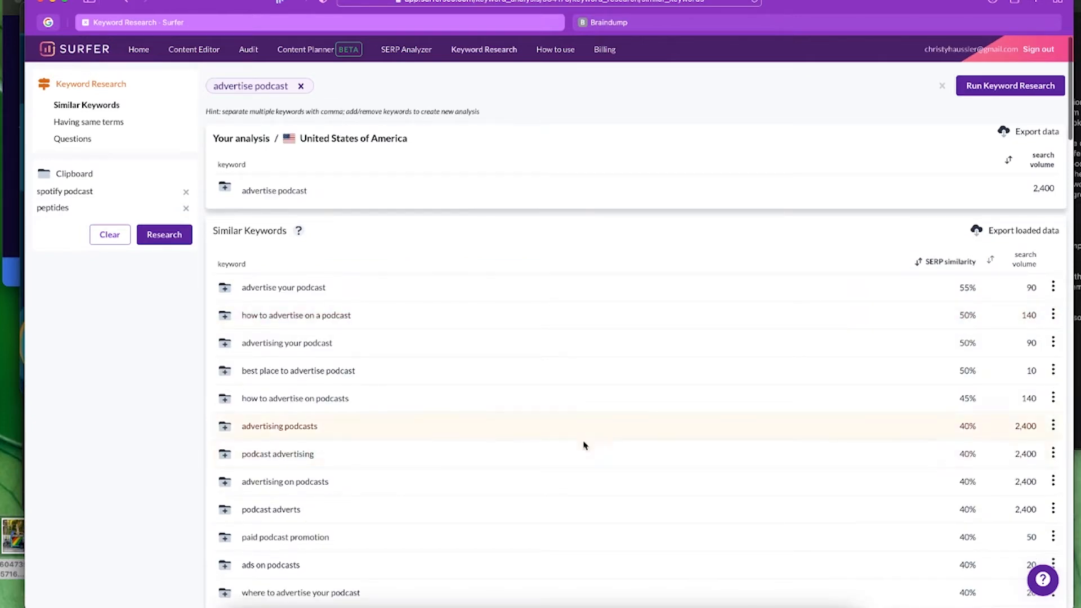
{"action": "scroll", "coordinate": [593, 445], "scroll_direction": "up", "scroll_amount": 4}
{"action": "scroll", "coordinate": [578, 418], "scroll_direction": "down", "scroll_amount": 4}
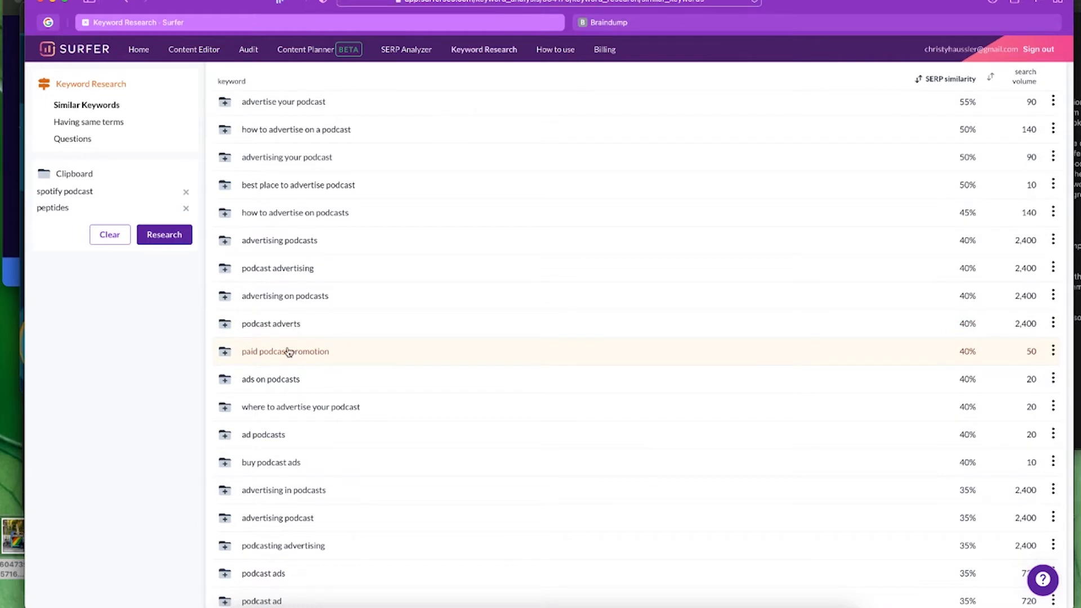
{"action": "scroll", "coordinate": [623, 268], "scroll_direction": "up", "scroll_amount": 2}
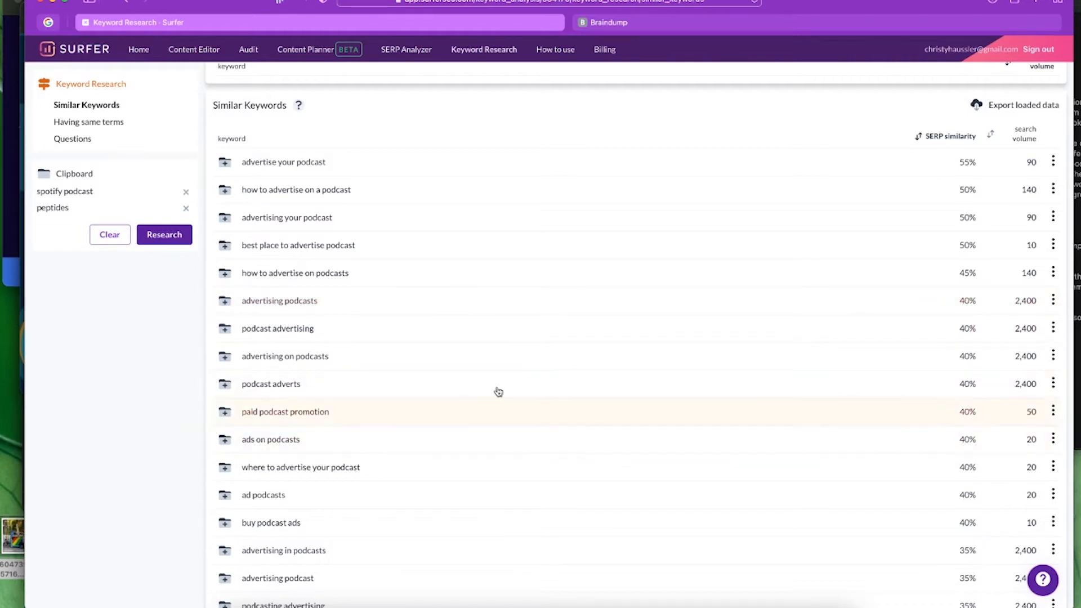
{"action": "scroll", "coordinate": [522, 403], "scroll_direction": "down", "scroll_amount": 2}
{"action": "scroll", "coordinate": [522, 403], "scroll_direction": "down", "scroll_amount": 7}
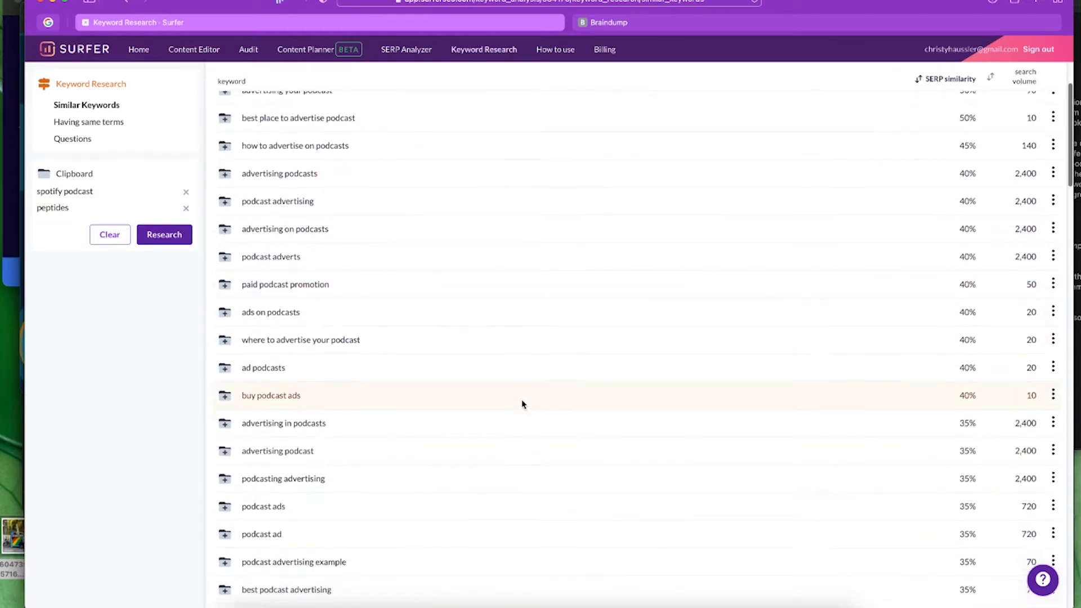
{"action": "scroll", "coordinate": [522, 400], "scroll_direction": "down", "scroll_amount": 6}
{"action": "scroll", "coordinate": [522, 400], "scroll_direction": "up", "scroll_amount": 15}
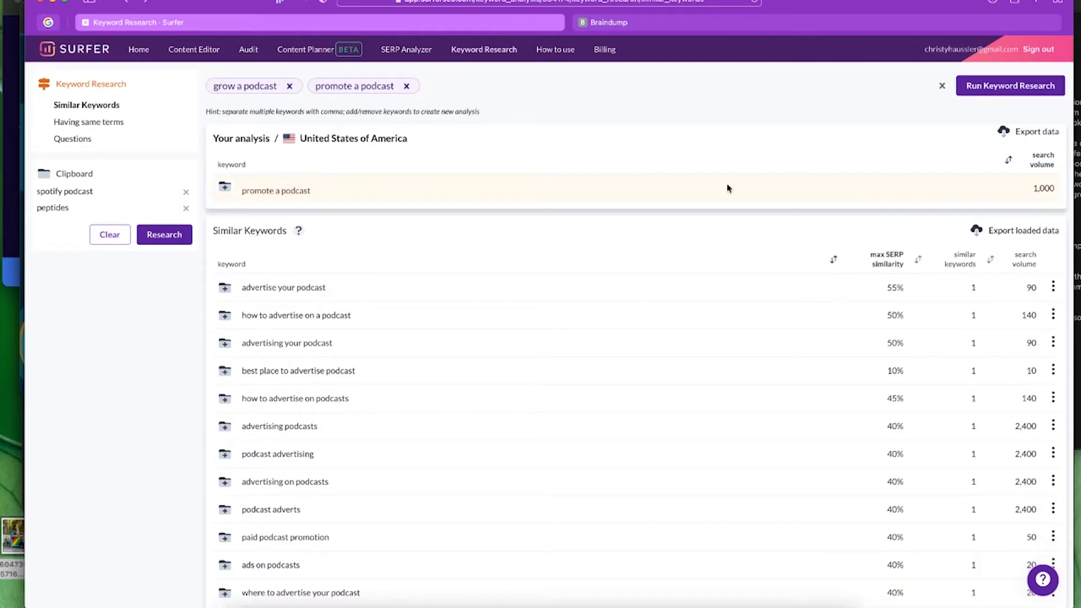
- Run research for 'grow a podcast' and 'promote a podcast', sorted by search volume with 'advertise podcast' first
{"action": "left_click", "coordinate": [1026, 85]}
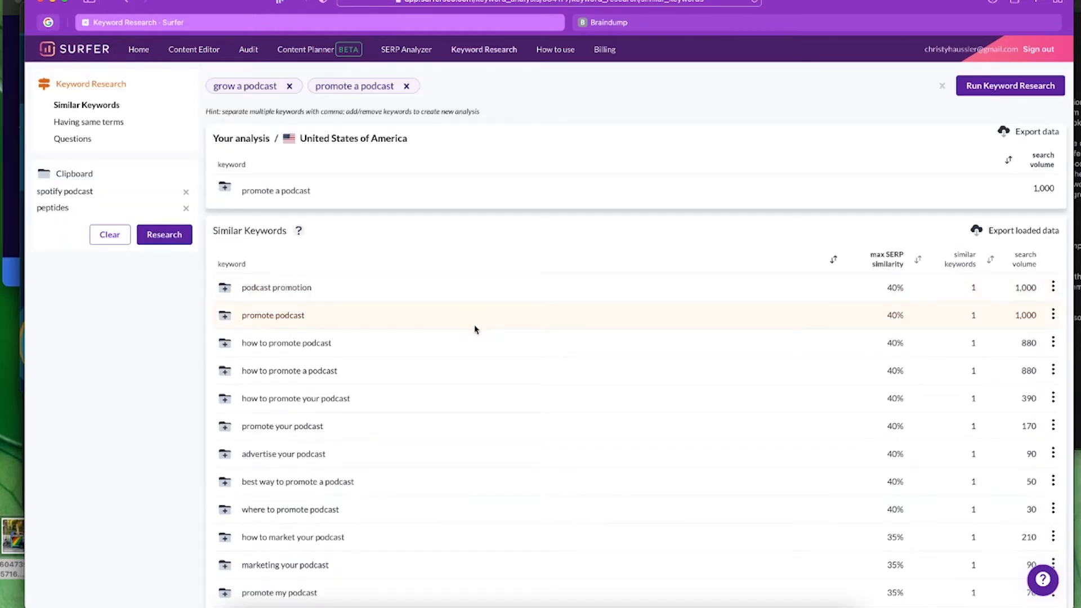
{"action": "scroll", "coordinate": [470, 445], "scroll_direction": "down", "scroll_amount": 1}
{"action": "scroll", "coordinate": [471, 446], "scroll_direction": "down", "scroll_amount": 2}
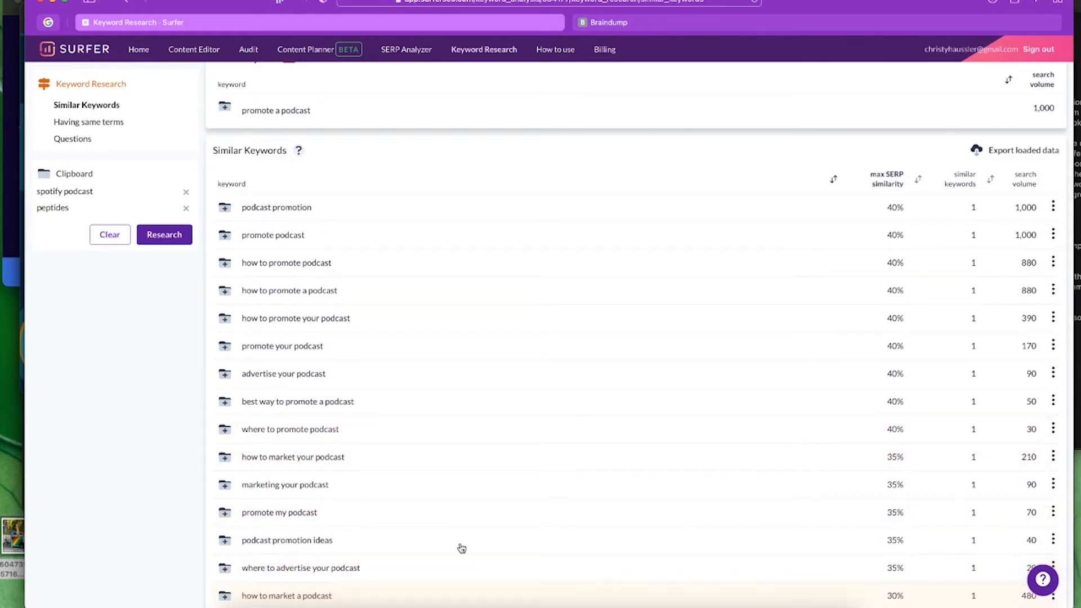
{"action": "left_click", "coordinate": [1025, 179]}
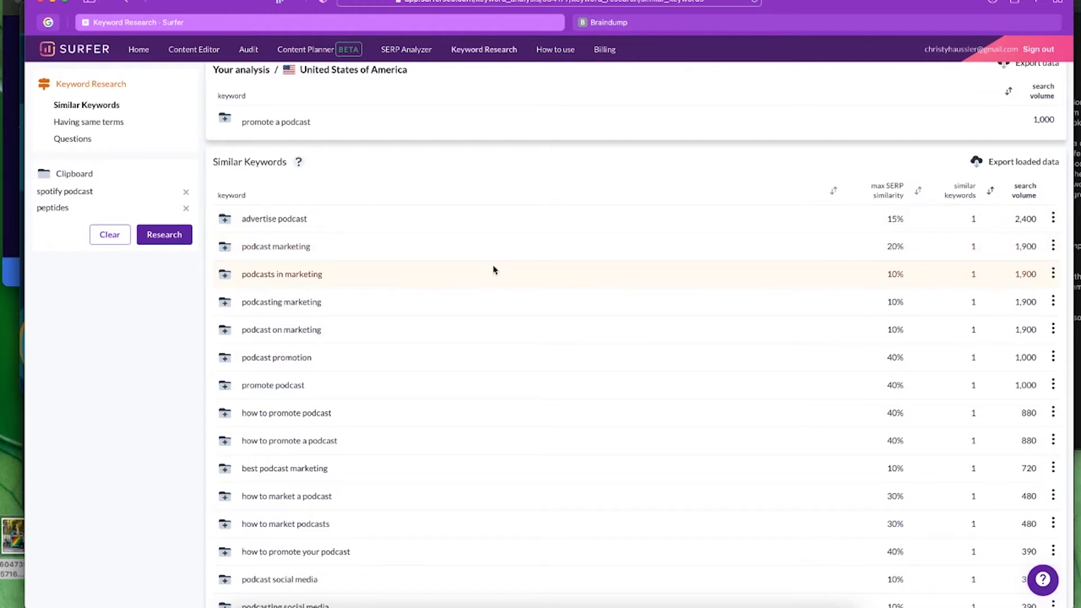
{"action": "scroll", "coordinate": [493, 271], "scroll_direction": "up", "scroll_amount": 2}
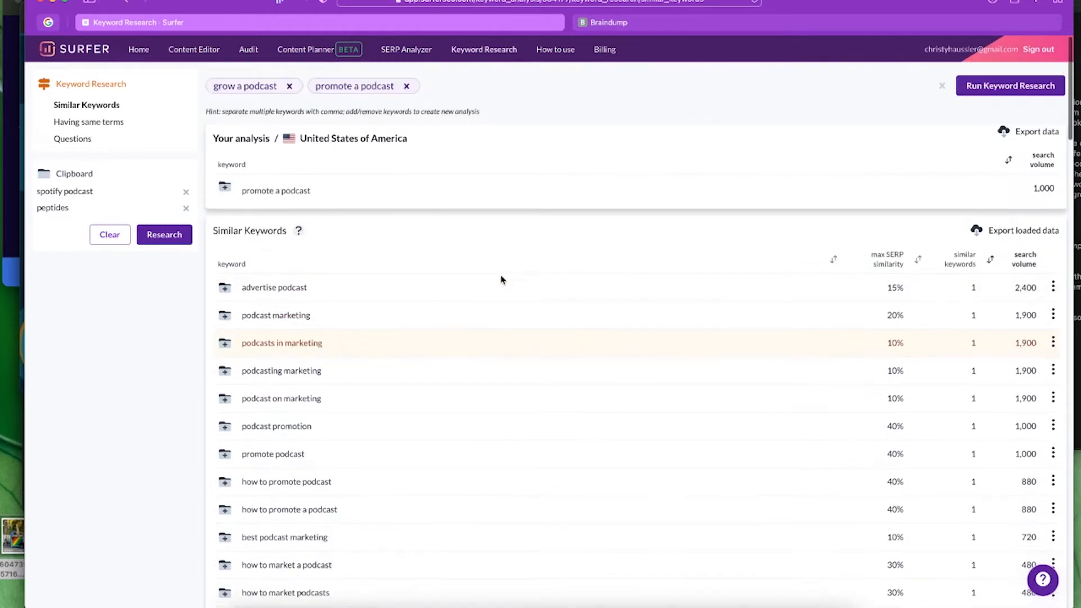
- Remove the 'promote a podcast' and 'grow a podcast' chips and type 'how to grow a podcast'
{"action": "left_click", "coordinate": [406, 86]}
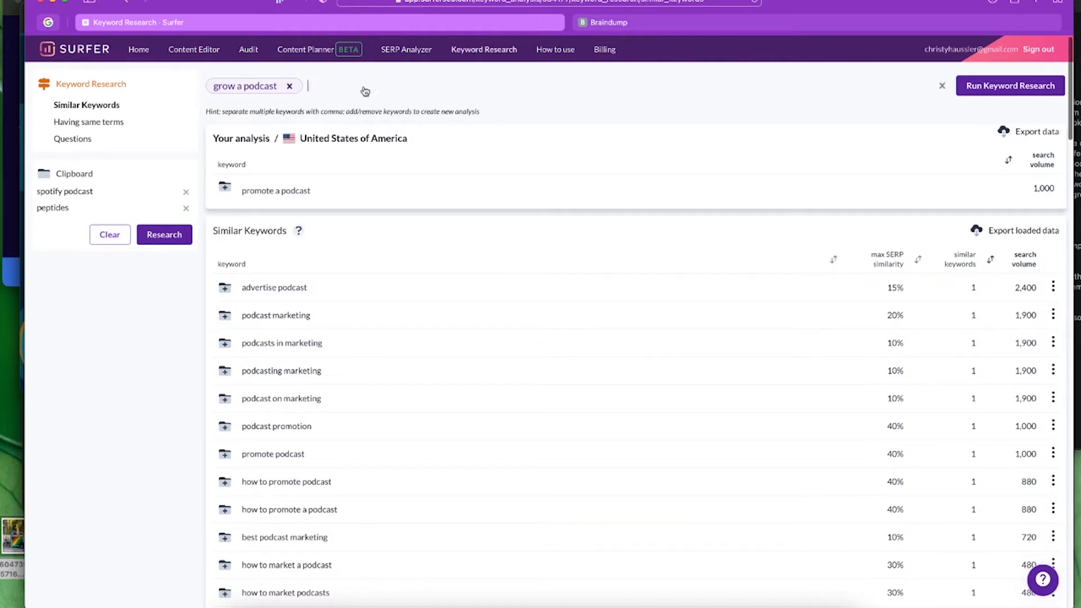
{"action": "left_click", "coordinate": [289, 86]}
{"action": "type", "text": "how to"}
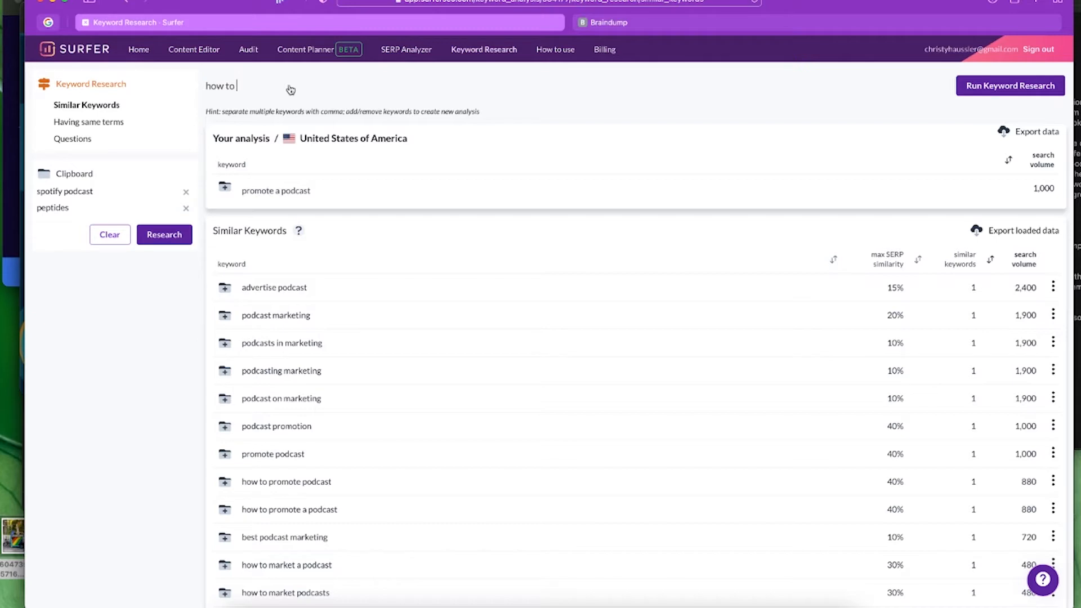
{"action": "type", "text": " grow a podcast audience"}
- Run research for 'how to grow a podcast', sort by volume, then open 'promote podcast' and 'podcast promotion'
{"action": "left_click", "coordinate": [1014, 85]}
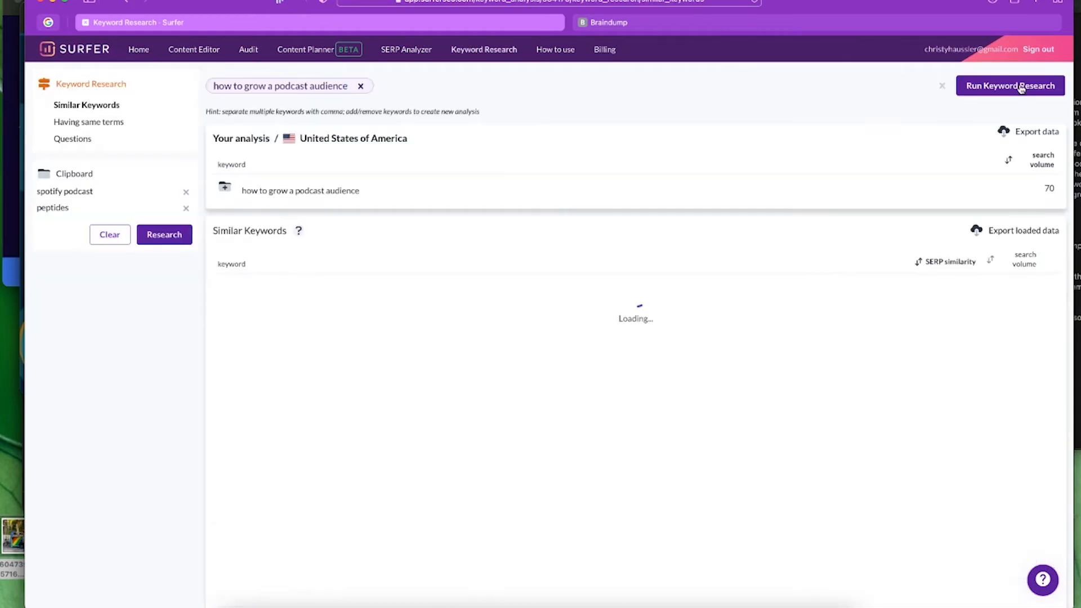
{"action": "left_click", "coordinate": [1028, 262]}
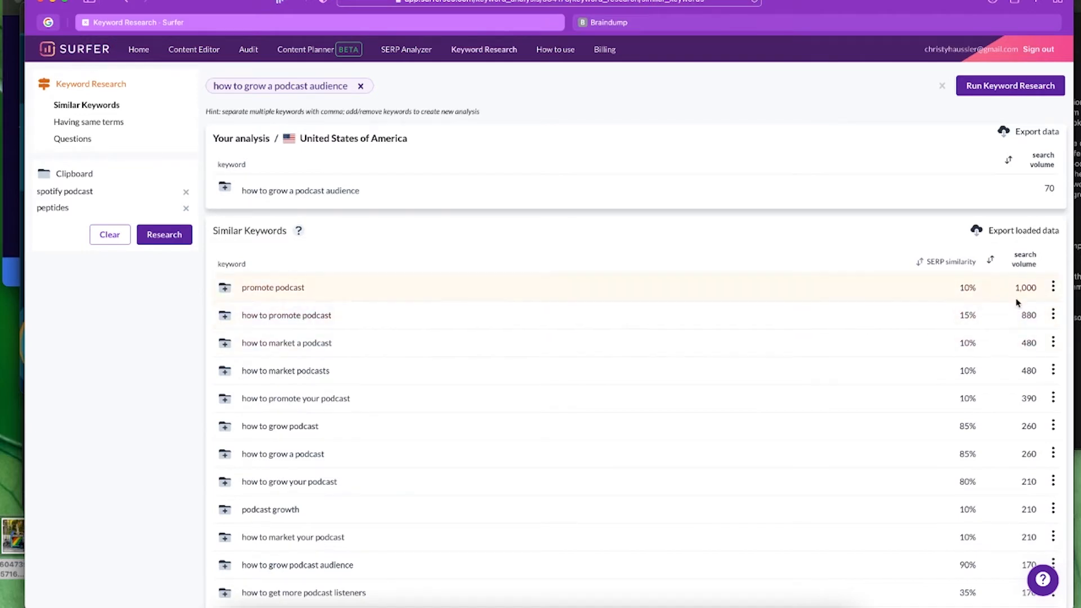
{"action": "left_click", "coordinate": [262, 287]}
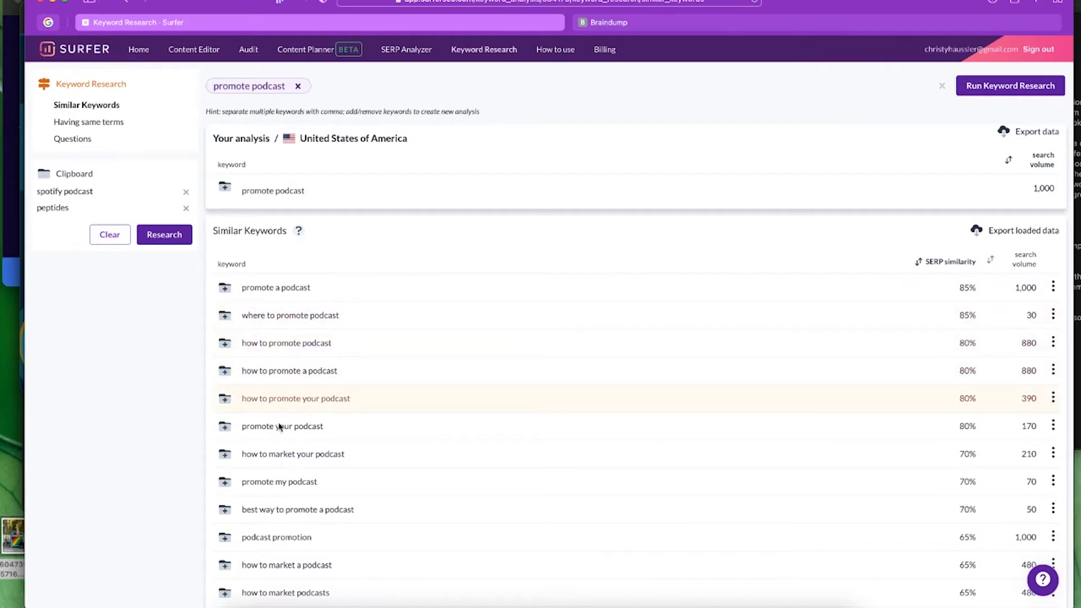
{"action": "left_click", "coordinate": [281, 539]}
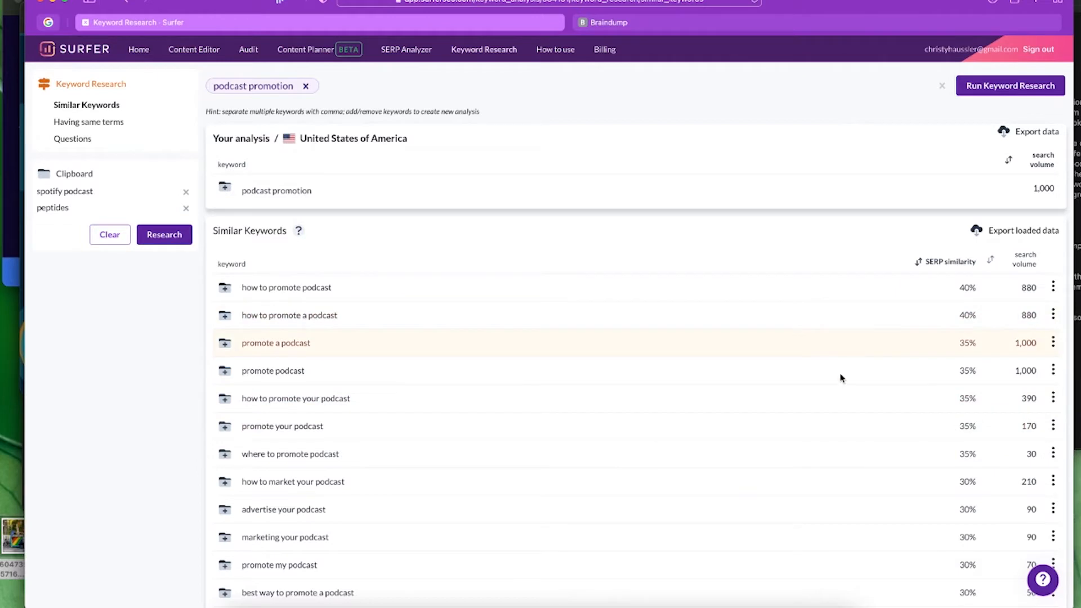
- Sort by SERP similarity, go to the Content Editor page, then switch to the Braindump tab
{"action": "left_click", "coordinate": [933, 263]}
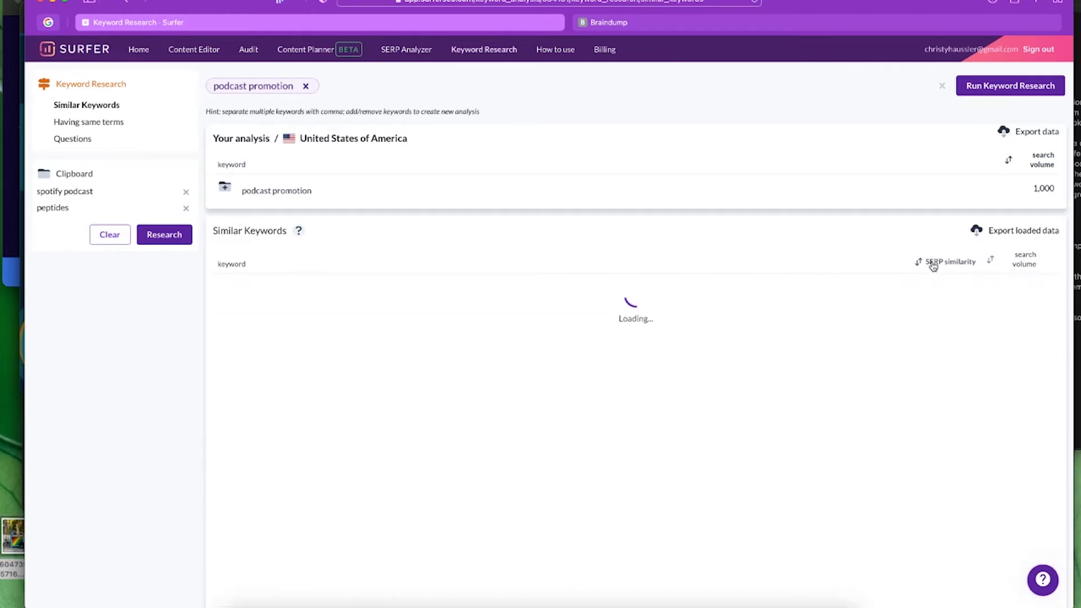
{"action": "left_click", "coordinate": [490, 51]}
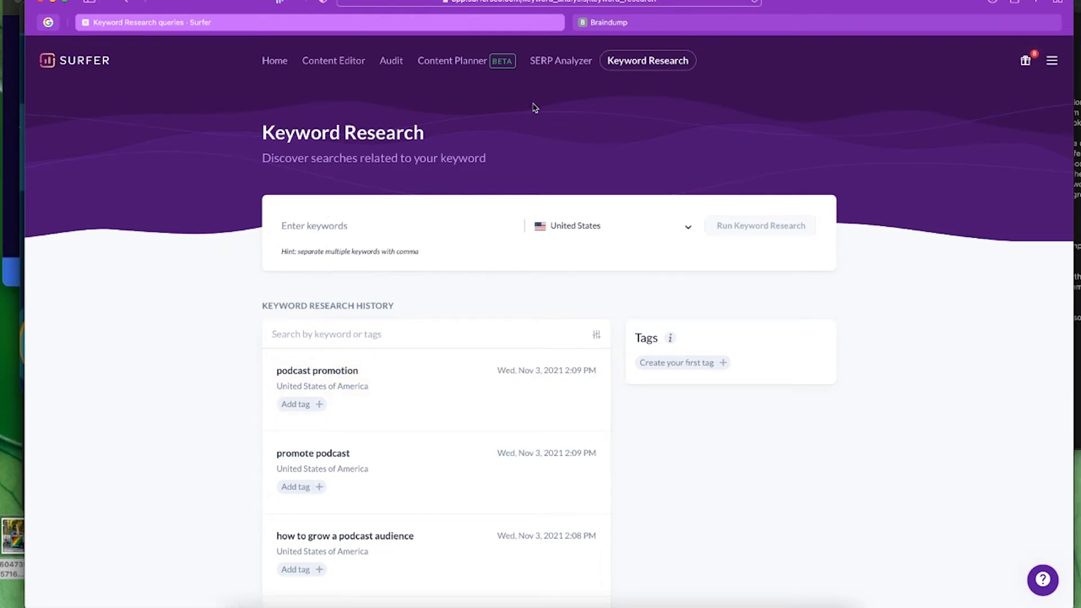
{"action": "left_click", "coordinate": [338, 62]}
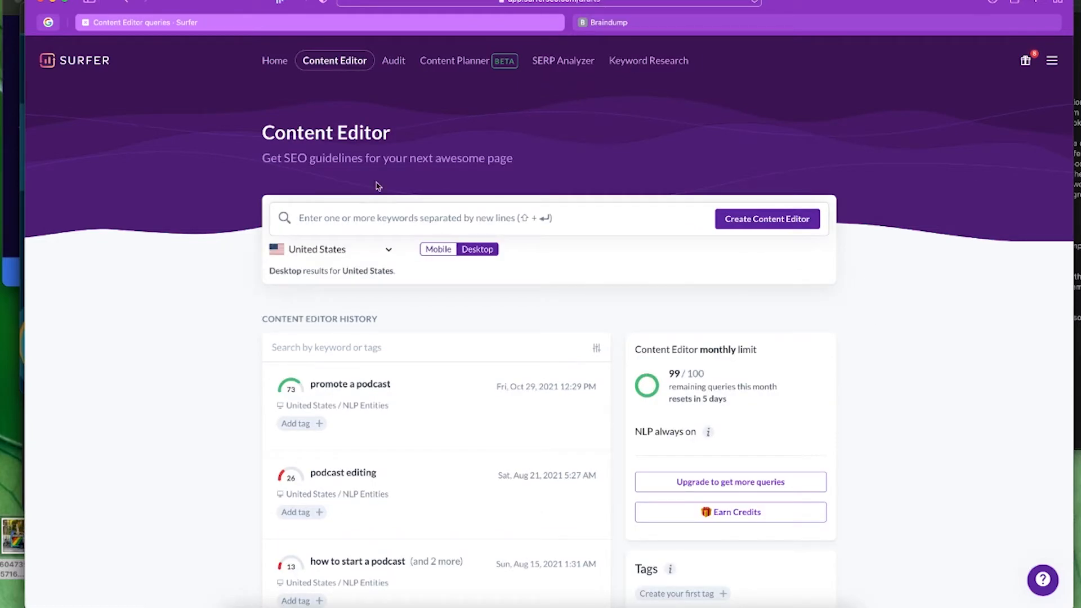
{"action": "key", "text": "ctrl+Tab"}
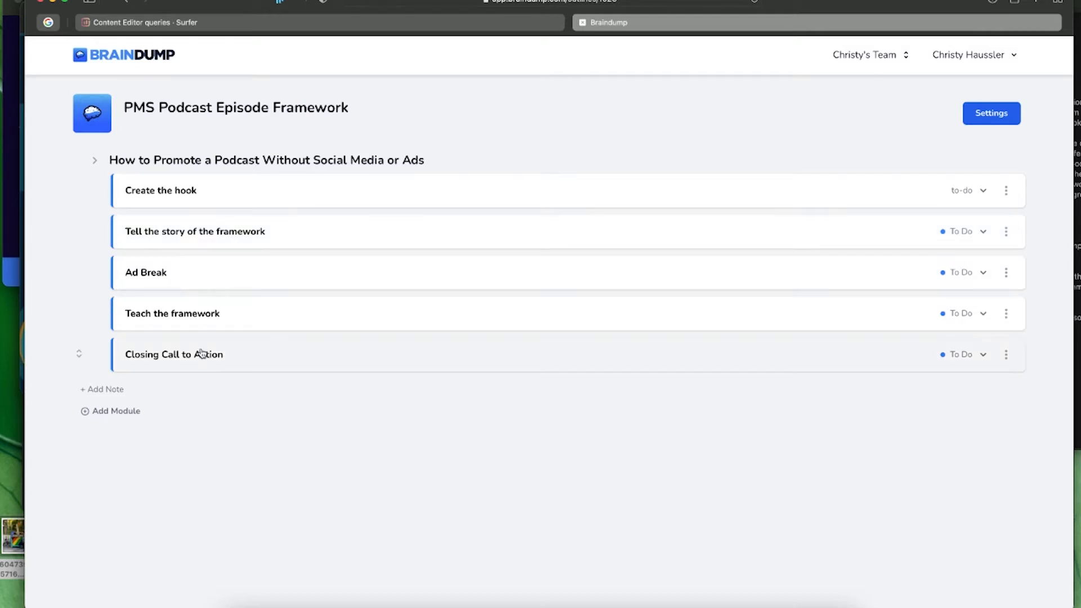
- Open the 'Create the hook' task details, select the whole Episode 53 script, and return to Surfer
{"action": "left_click", "coordinate": [182, 196]}
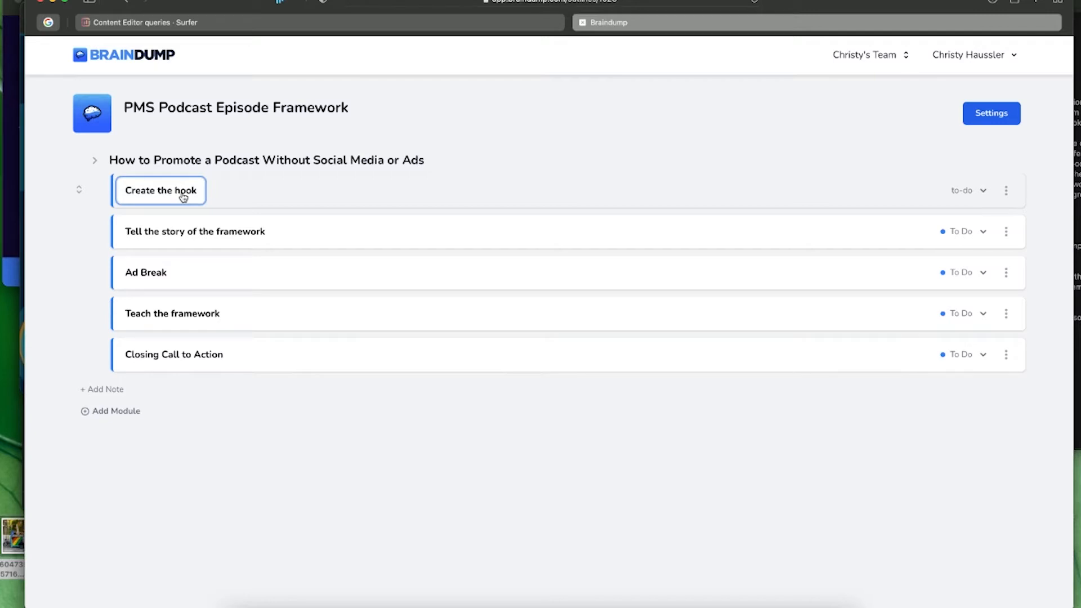
{"action": "left_click", "coordinate": [224, 193]}
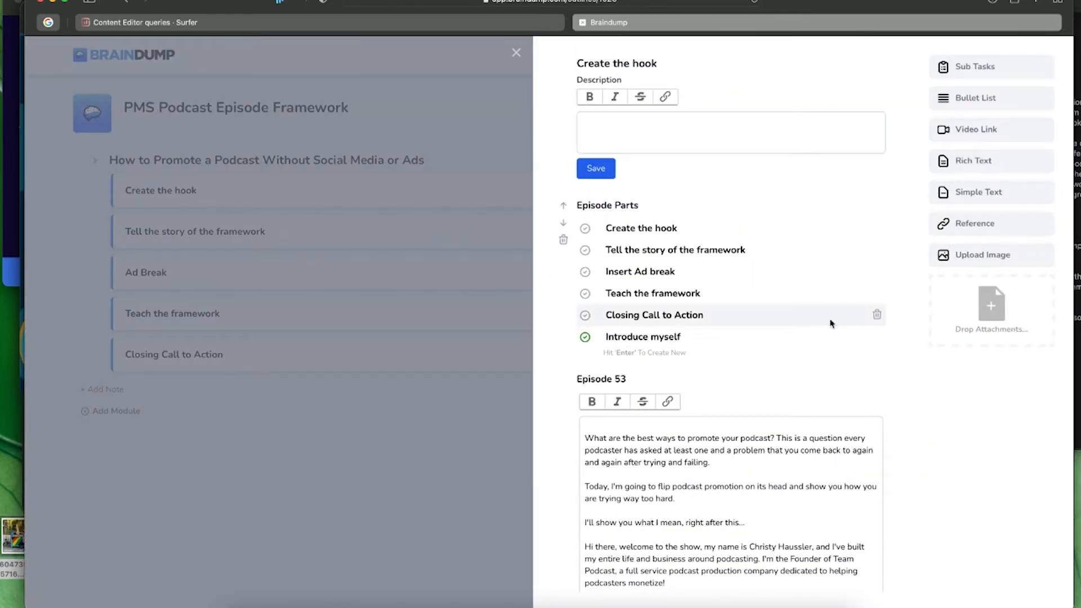
{"action": "scroll", "coordinate": [832, 322], "scroll_direction": "down", "scroll_amount": 5}
{"action": "scroll", "coordinate": [856, 329], "scroll_direction": "down", "scroll_amount": 3}
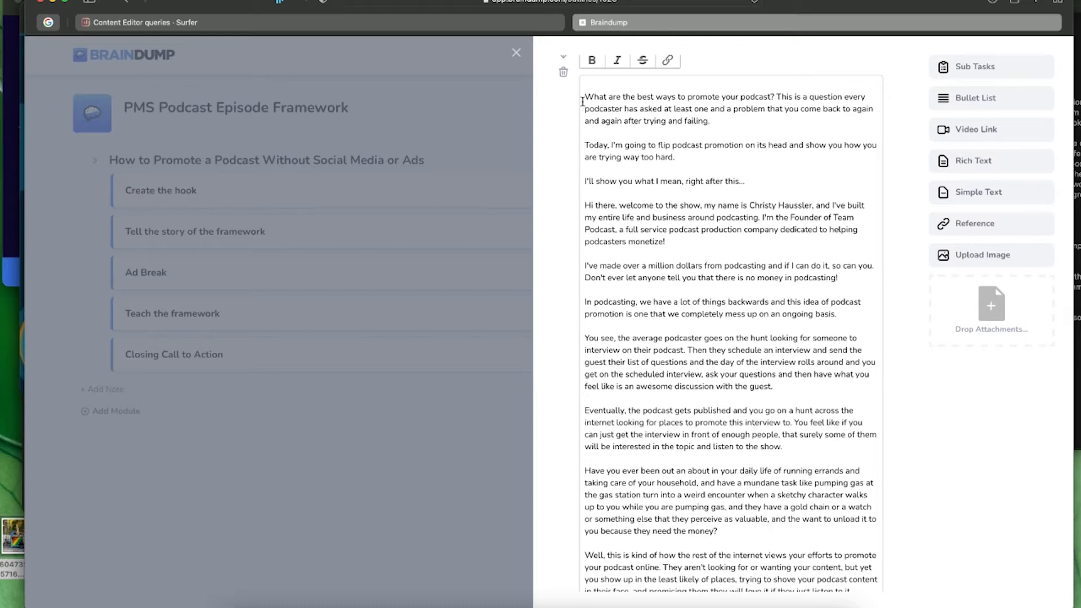
{"action": "left_click_drag", "start_coordinate": [587, 97], "coordinate": [735, 528]}
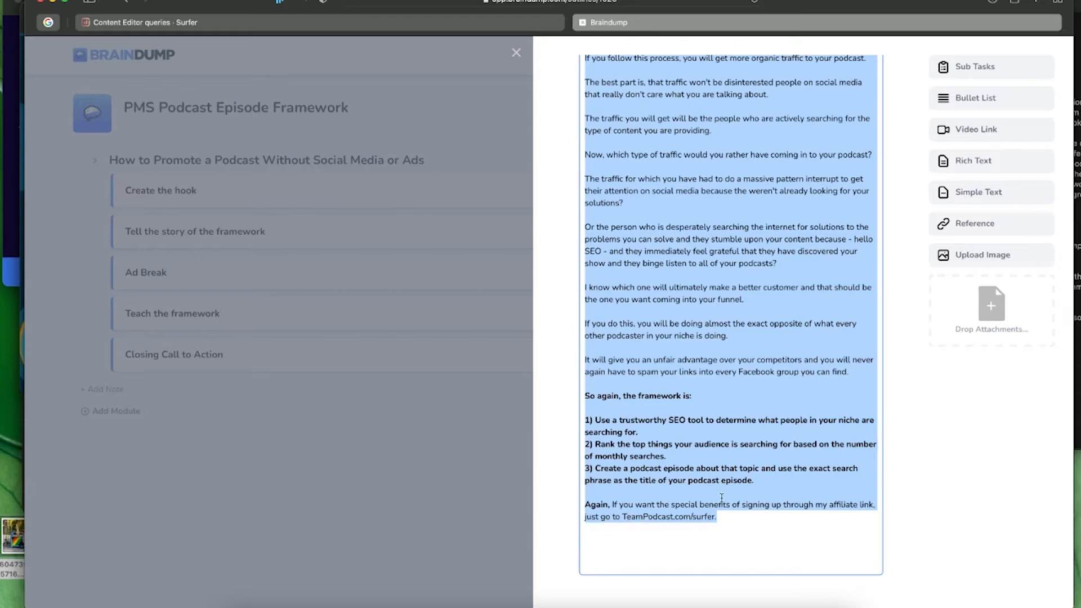
{"action": "left_click", "coordinate": [195, 24]}
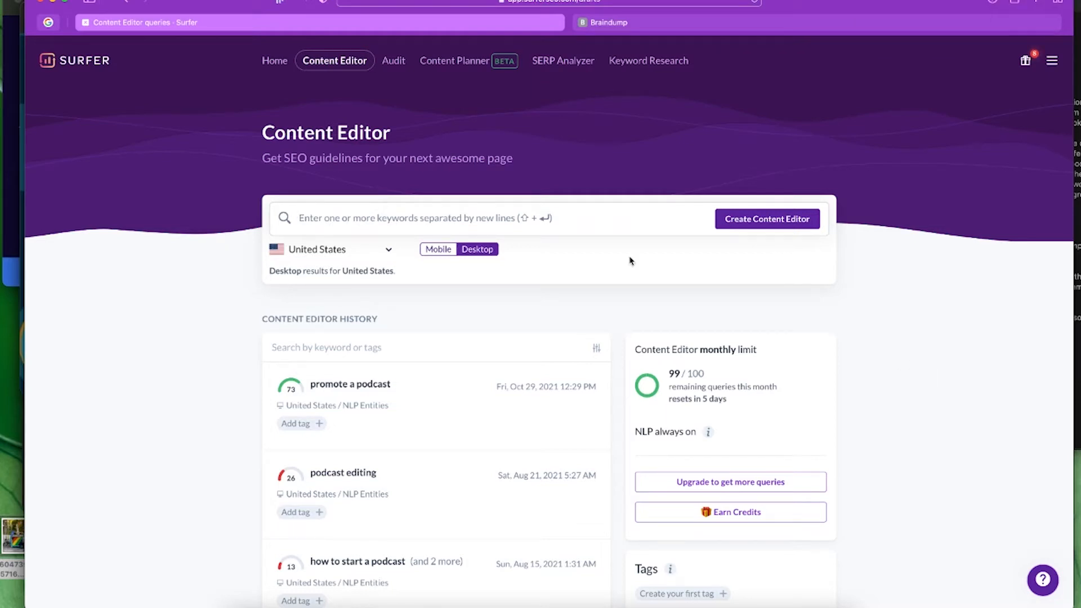
- Create a Content Editor for the keyword 'how to promote a podcast'
{"action": "left_click", "coordinate": [431, 218]}
{"action": "type", "text": "how to promote a podcast"}
{"action": "left_click", "coordinate": [758, 226]}
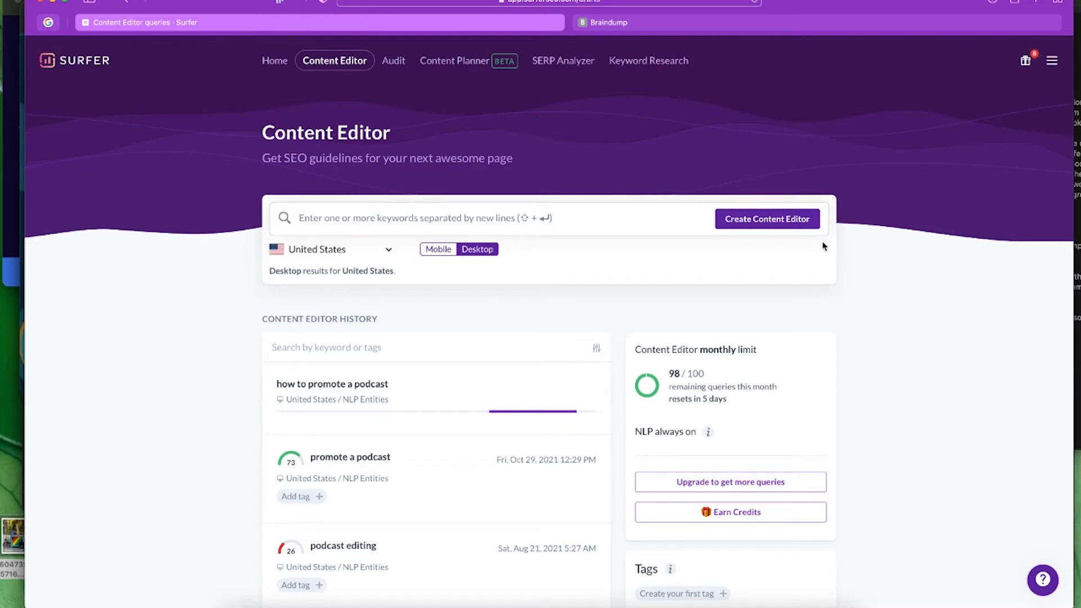
- Glance over the Braindump outline, close its task panel, and return to Surfer
{"action": "left_click", "coordinate": [724, 22]}
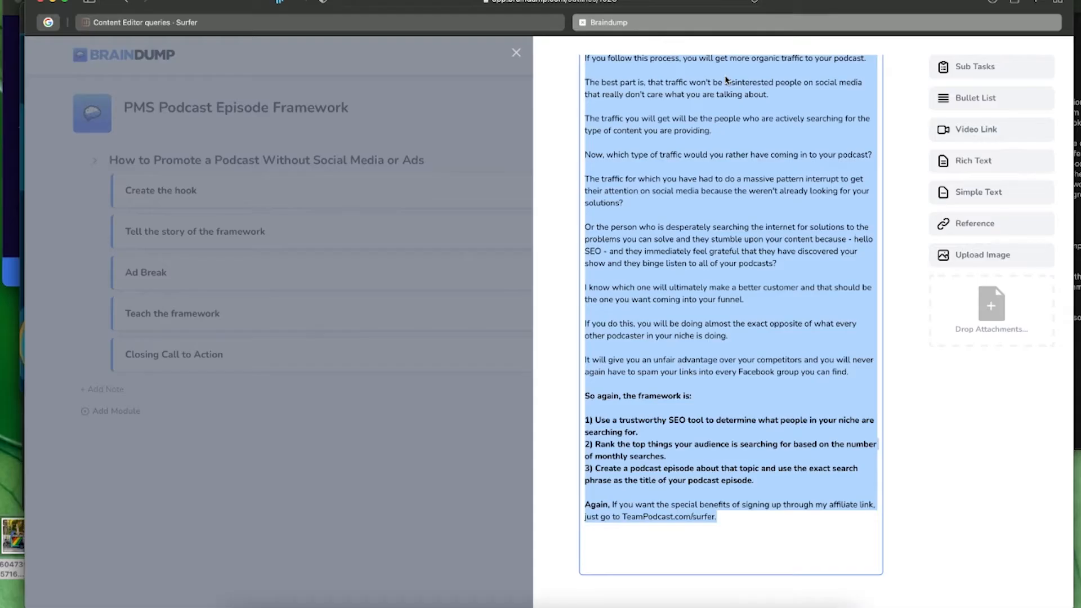
{"action": "scroll", "coordinate": [607, 181], "scroll_direction": "up", "scroll_amount": 15}
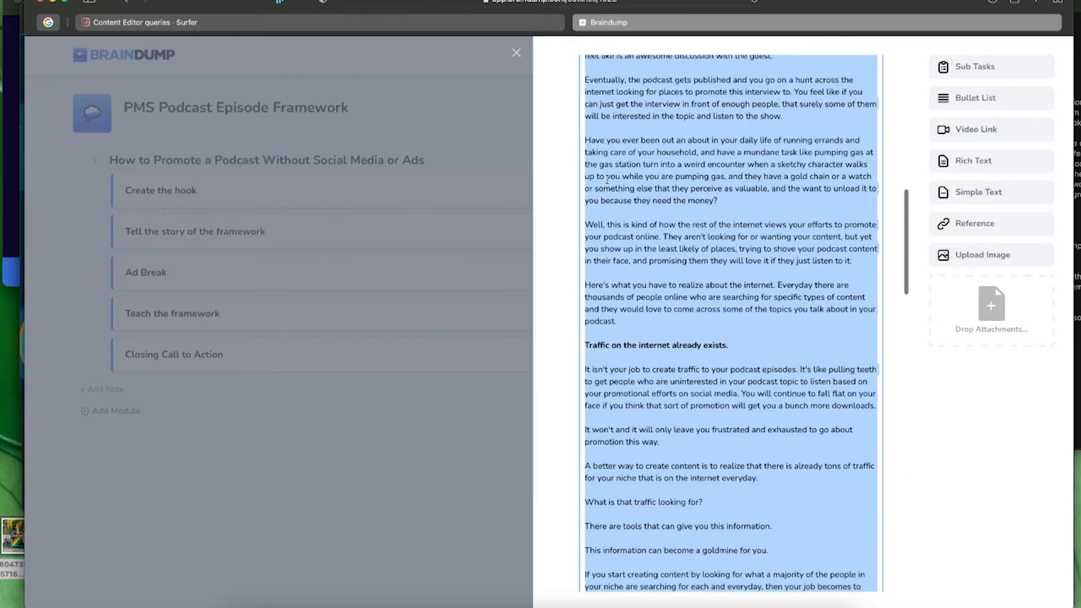
{"action": "scroll", "coordinate": [607, 180], "scroll_direction": "up", "scroll_amount": 10}
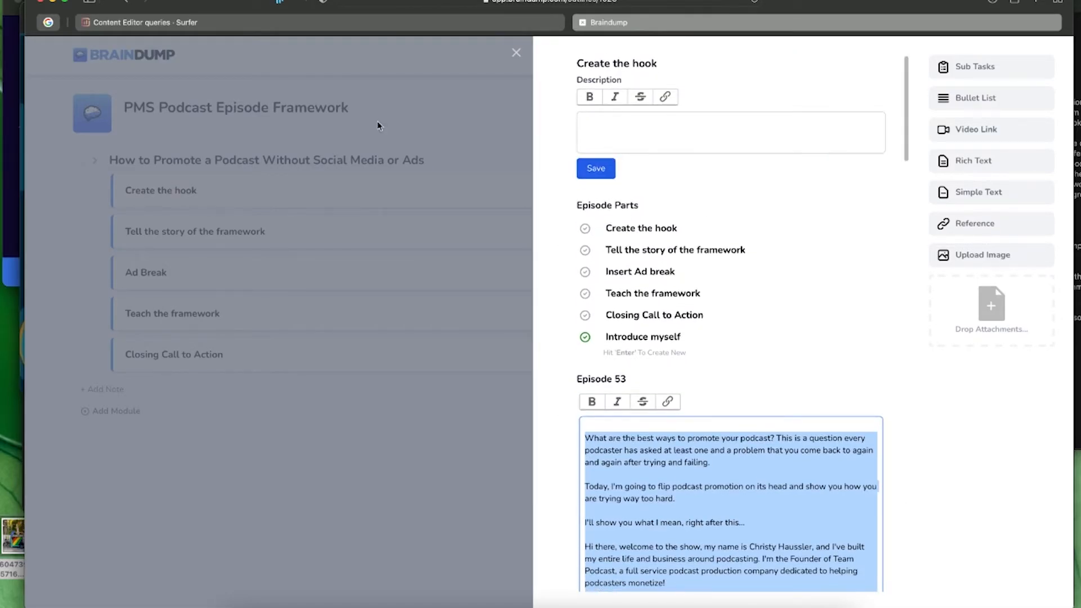
{"action": "left_click", "coordinate": [377, 125]}
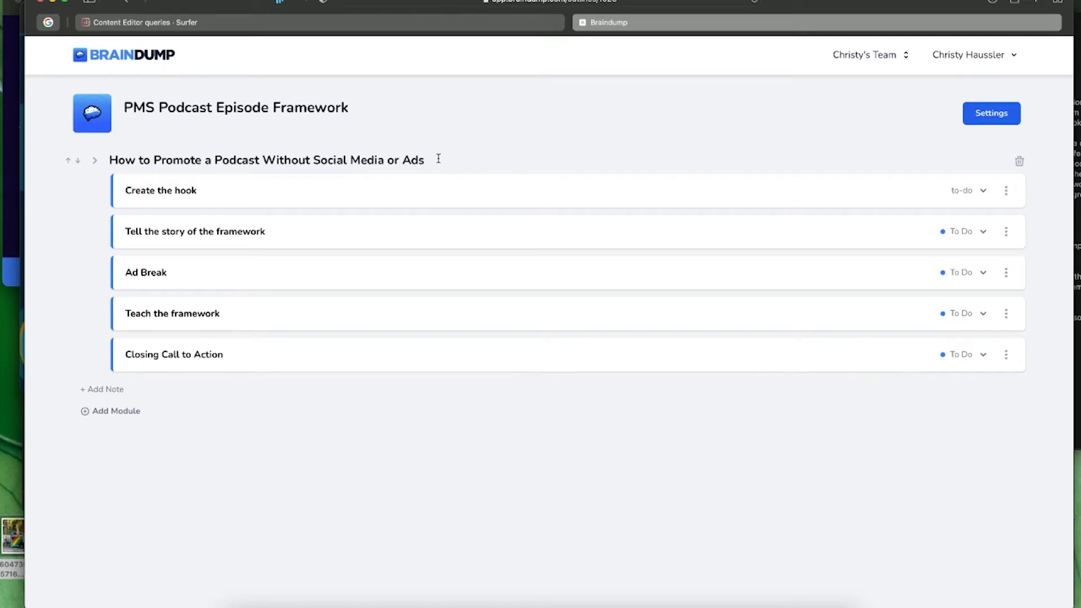
{"action": "mouse_move", "coordinate": [313, 22]}
{"action": "left_click", "coordinate": [318, 23]}
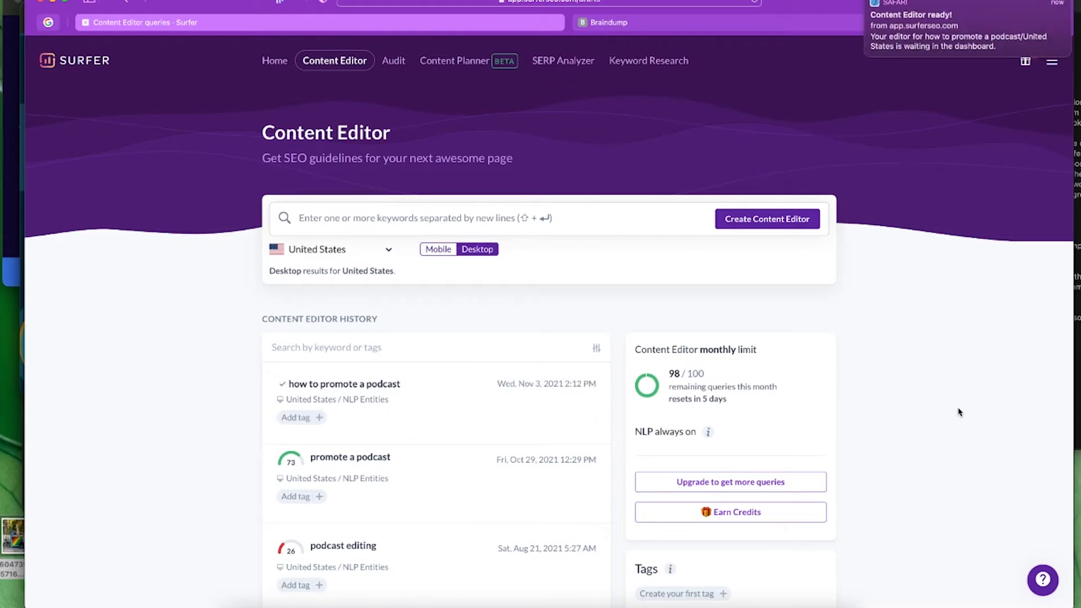
- Read the Episode 53 script under 'Create the hook' in Braindump, then return to Surfer
{"action": "left_click", "coordinate": [680, 25]}
{"action": "left_click", "coordinate": [225, 202]}
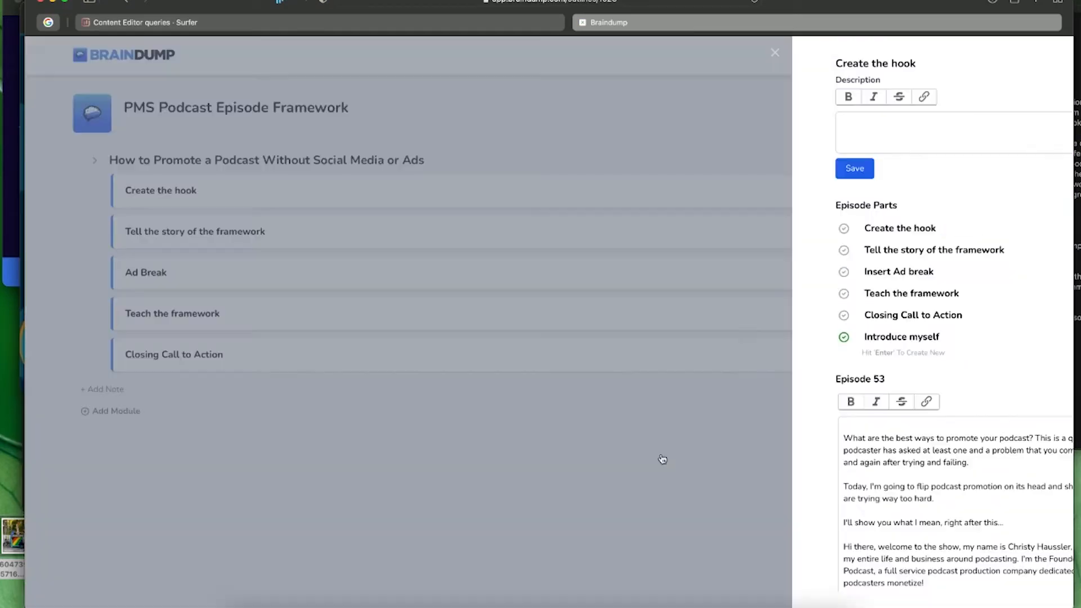
{"action": "scroll", "coordinate": [789, 586], "scroll_direction": "down", "scroll_amount": 5}
{"action": "scroll", "coordinate": [789, 587], "scroll_direction": "down", "scroll_amount": 4}
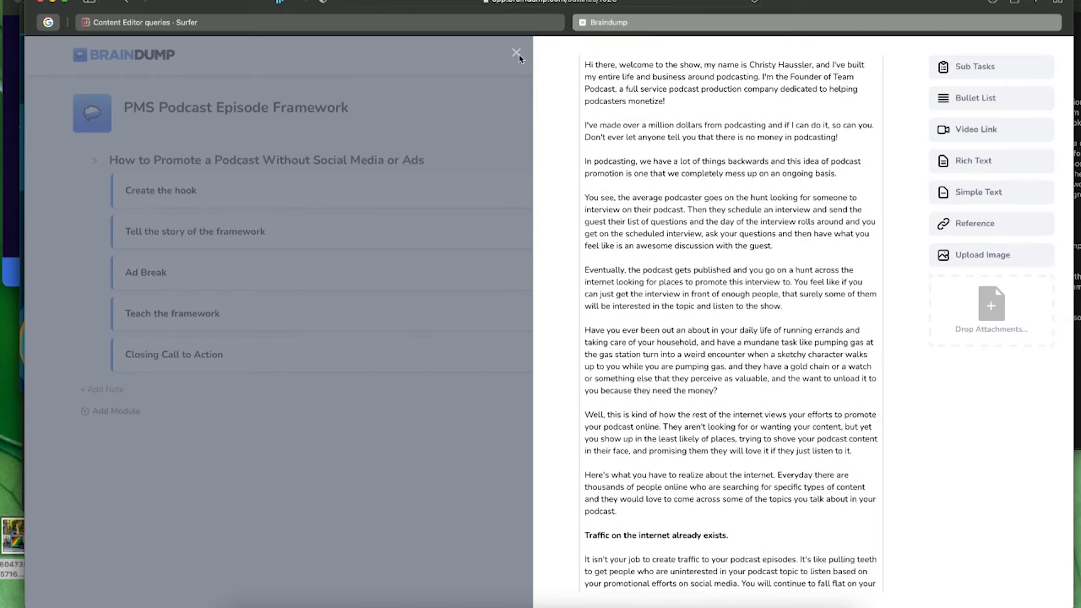
{"action": "left_click", "coordinate": [322, 25]}
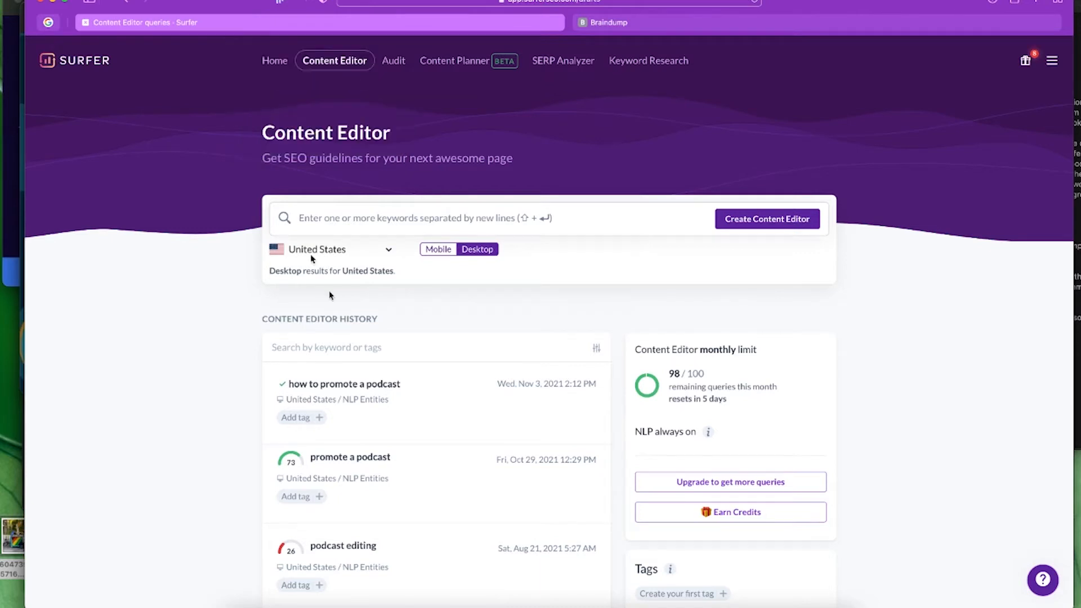
- Open the draft, retitle it 'How to Promote a Podcast', and paste the Episode 53 script over the placeholder
{"action": "left_click", "coordinate": [377, 401]}
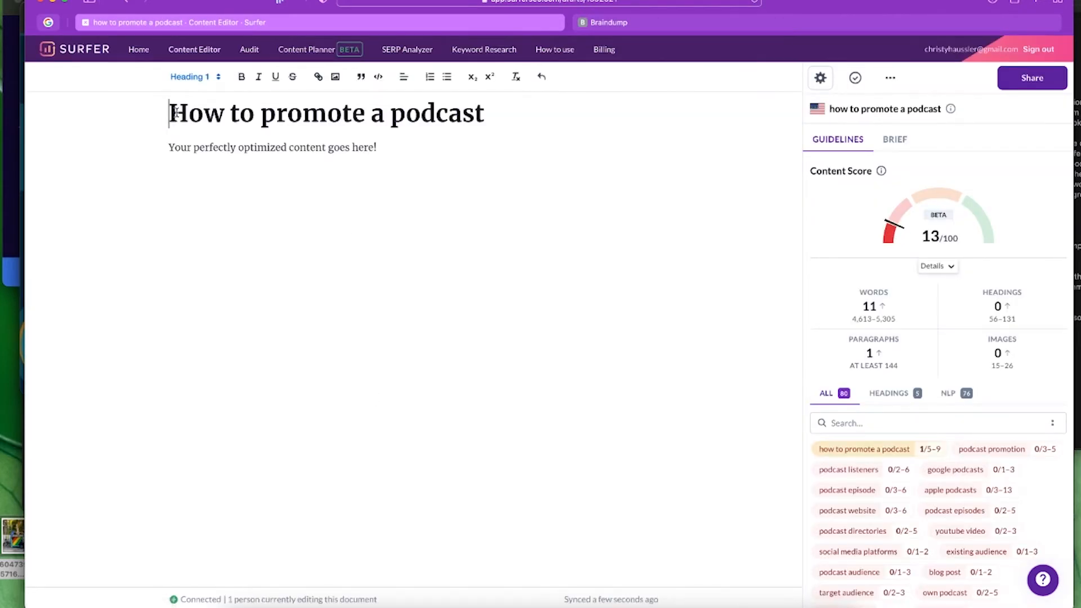
{"action": "left_click", "coordinate": [275, 113]}
{"action": "key", "text": "BackSpace"}
{"action": "type", "text": "P"}
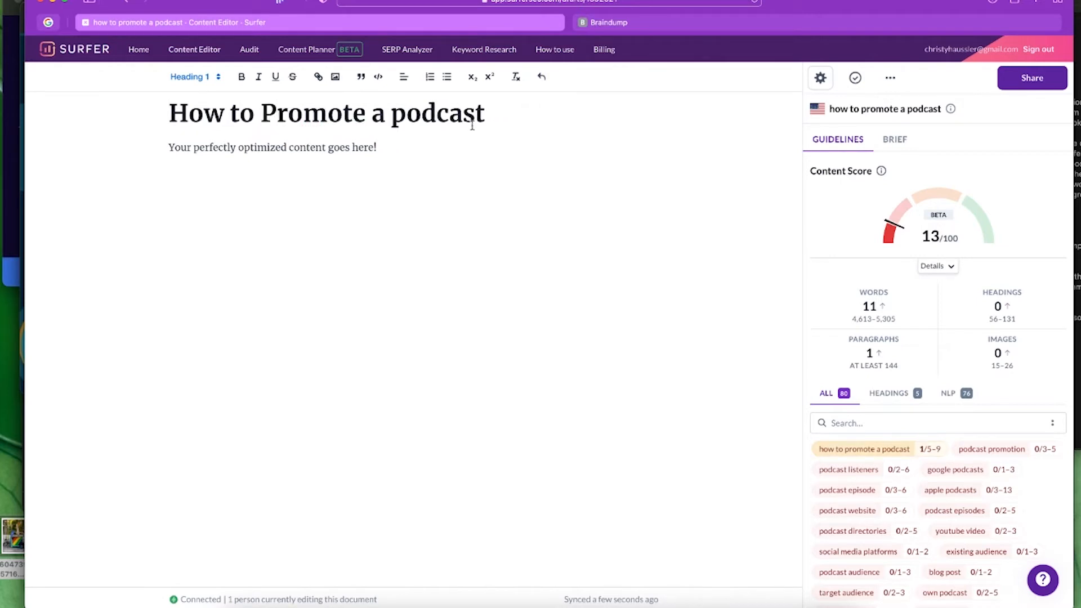
{"action": "left_click", "coordinate": [406, 116]}
{"action": "key", "text": "BackSpace"}
{"action": "type", "text": "P"}
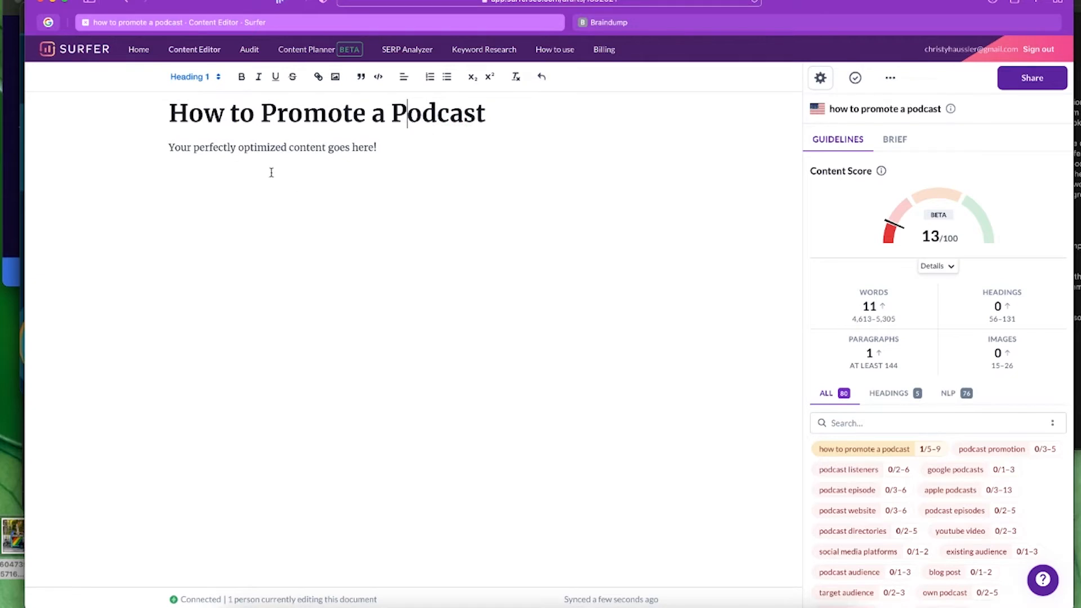
{"action": "left_click_drag", "start_coordinate": [165, 147], "coordinate": [376, 148]}
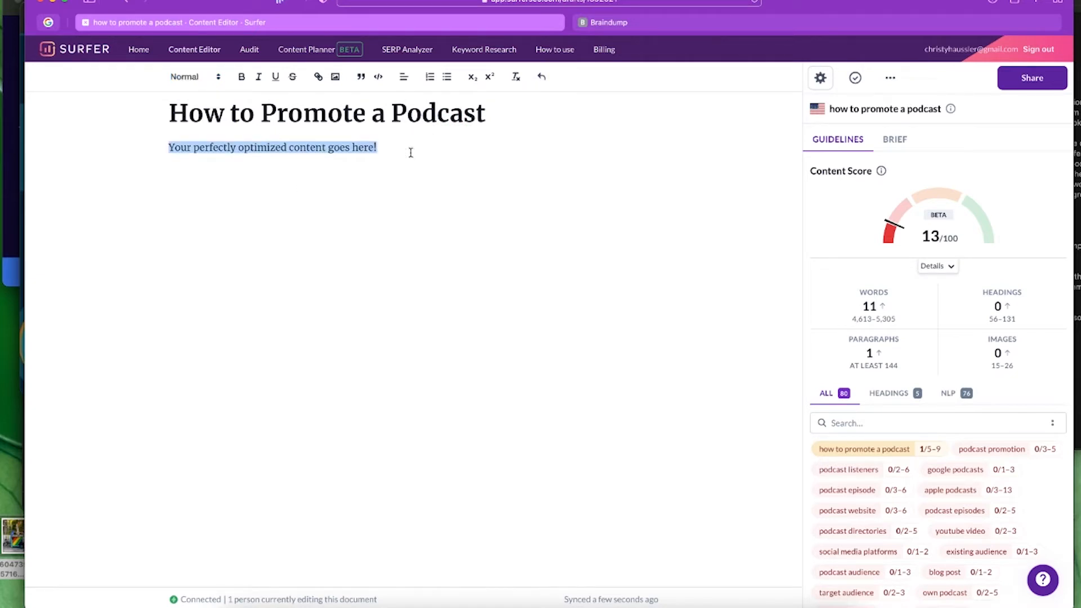
{"action": "key", "text": "super+v"}
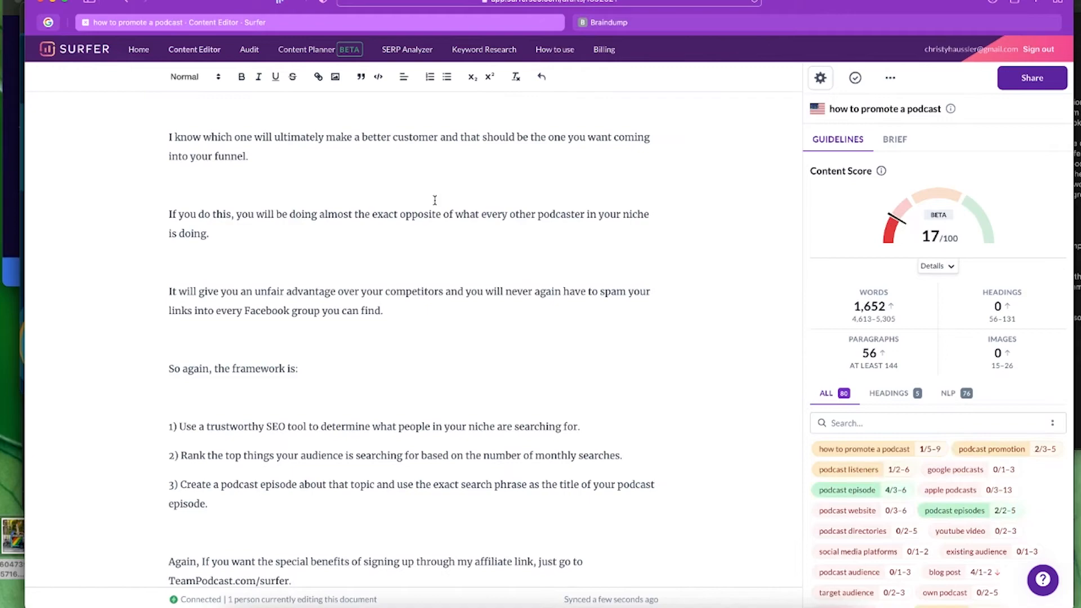
{"action": "scroll", "coordinate": [476, 250], "scroll_direction": "up", "scroll_amount": 15}
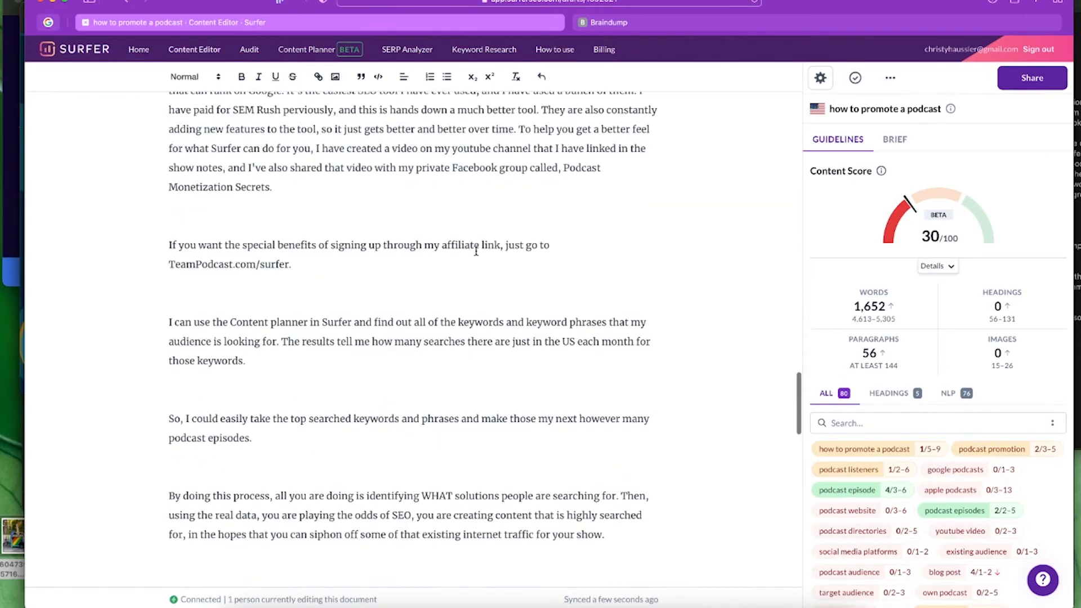
{"action": "scroll", "coordinate": [476, 249], "scroll_direction": "up", "scroll_amount": 20}
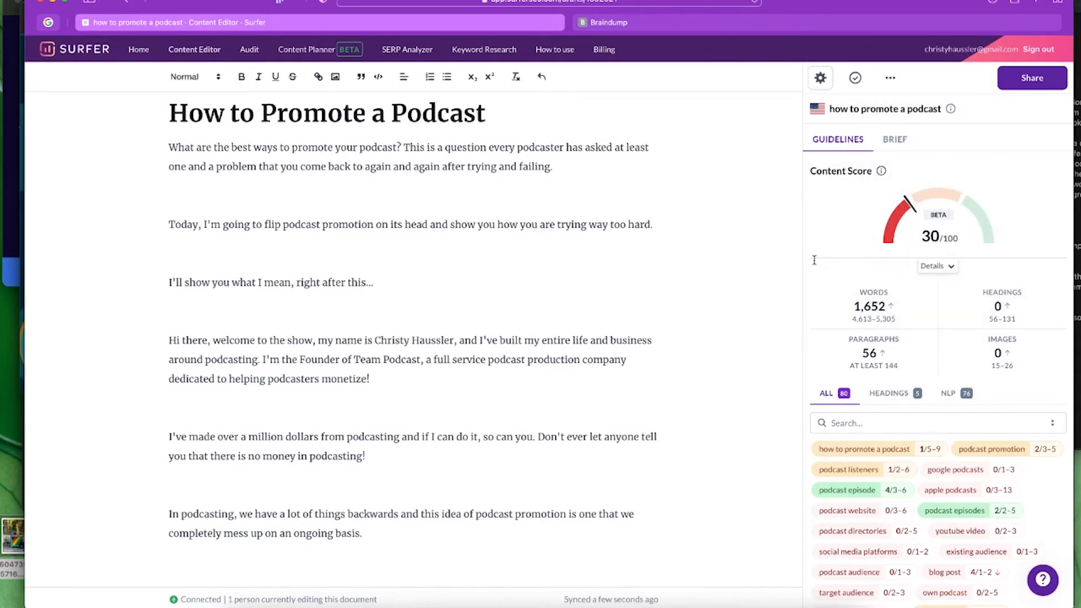
{"action": "mouse_move", "coordinate": [842, 207]}
{"action": "mouse_move", "coordinate": [1016, 223]}
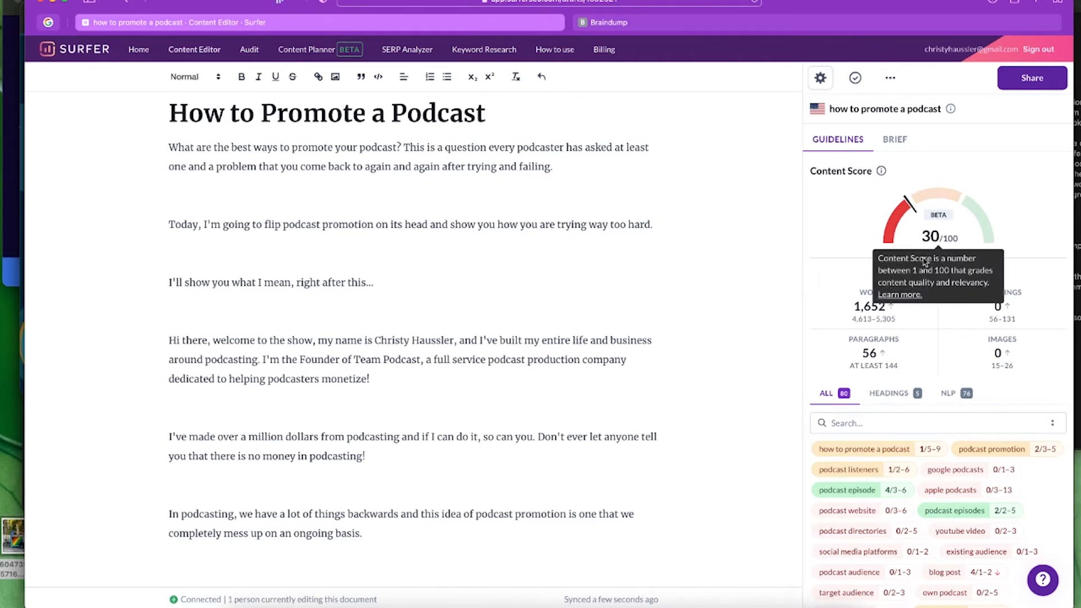
- Expand the Content Score sub-scores and check the 1,652-word count against the recommended 4,613–5,305
{"action": "left_click", "coordinate": [943, 267]}
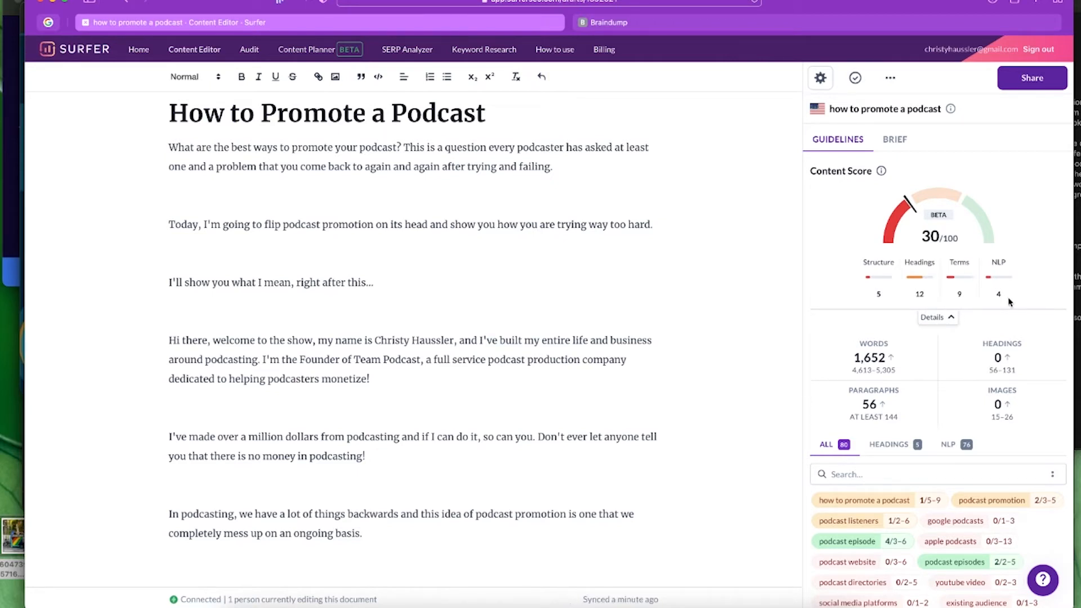
{"action": "mouse_move", "coordinate": [848, 350]}
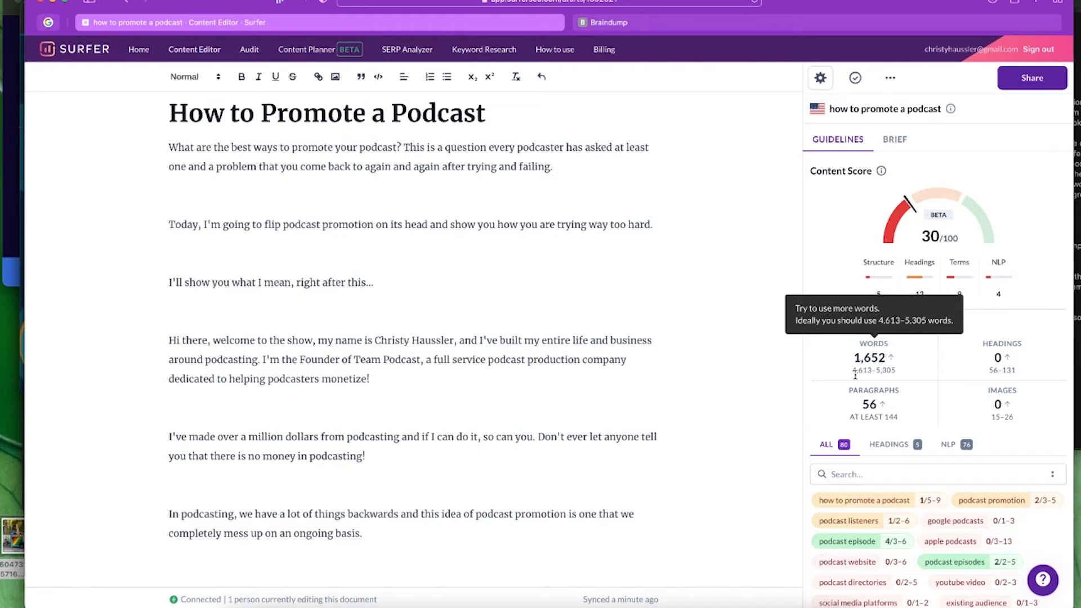
{"action": "mouse_move", "coordinate": [835, 248]}
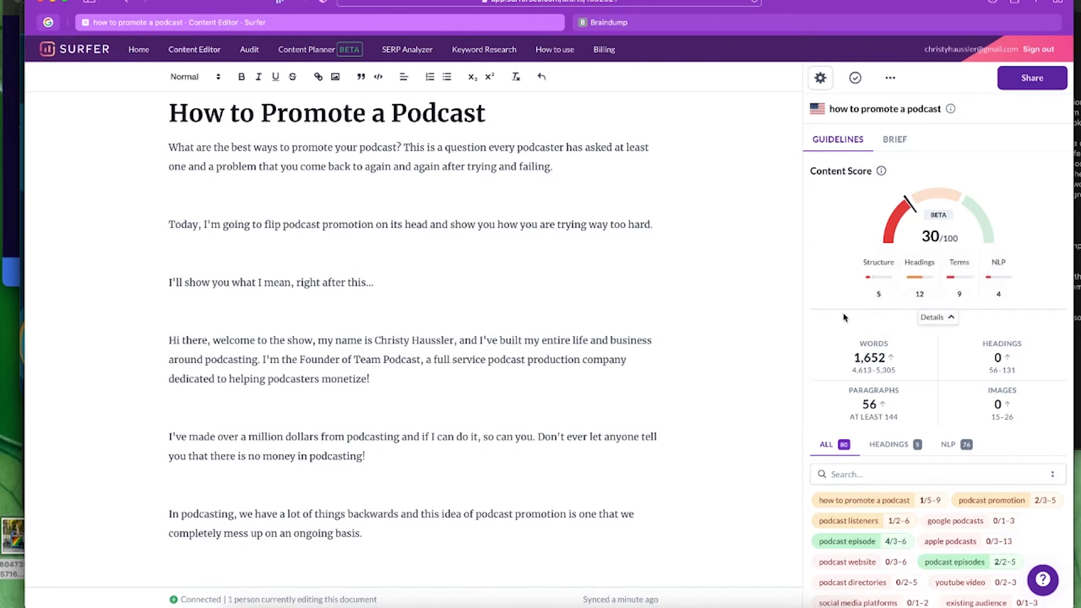
{"action": "mouse_move", "coordinate": [849, 378]}
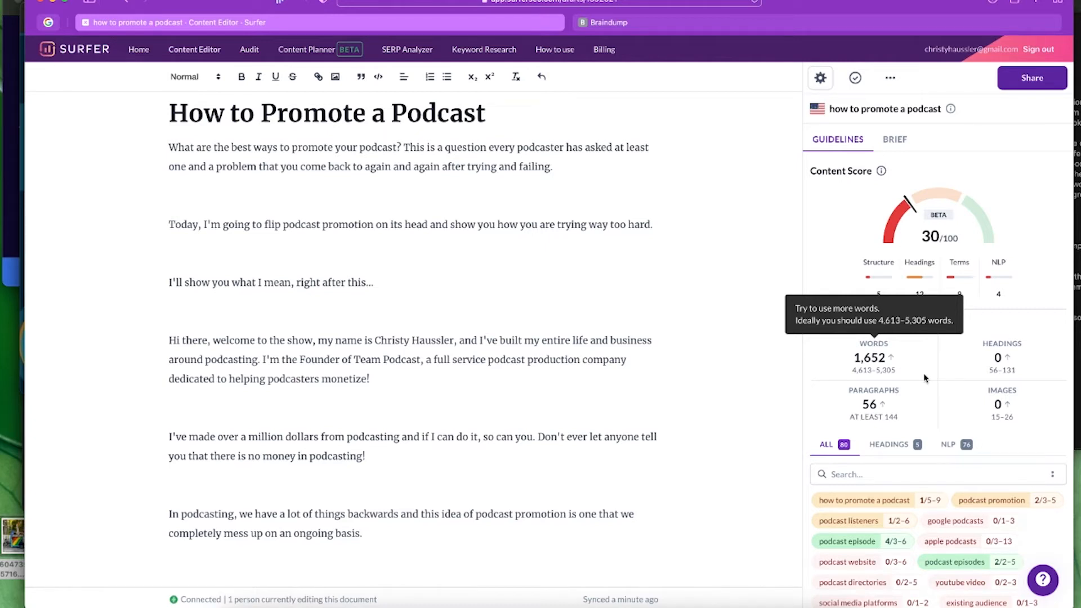
{"action": "mouse_move", "coordinate": [1021, 349]}
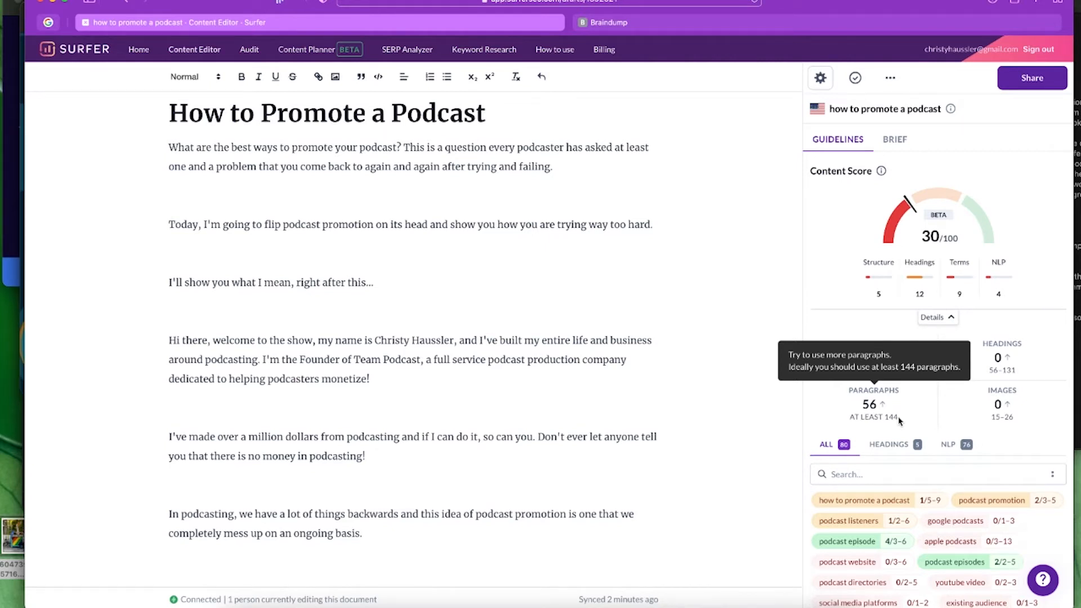
{"action": "mouse_move", "coordinate": [1018, 416]}
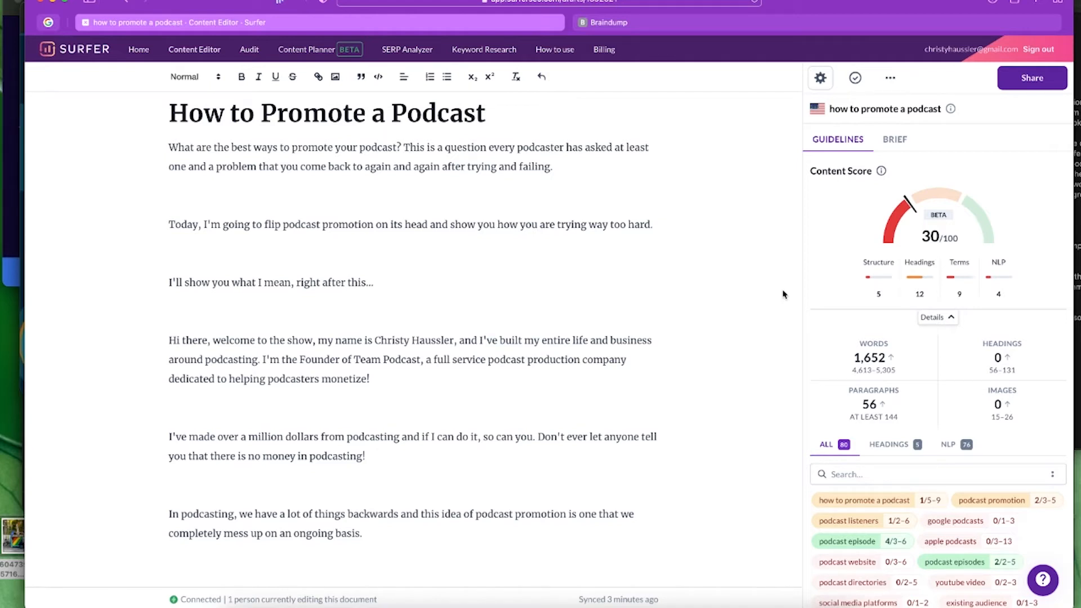
{"action": "scroll", "coordinate": [741, 389], "scroll_direction": "down", "scroll_amount": 3}
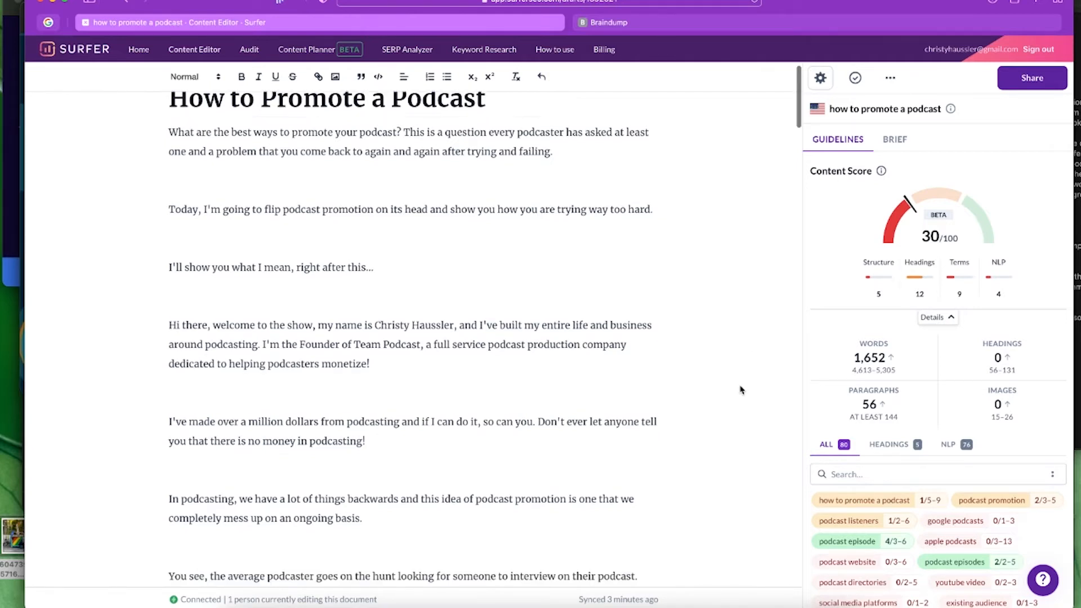
{"action": "scroll", "coordinate": [833, 433], "scroll_direction": "down", "scroll_amount": 5}
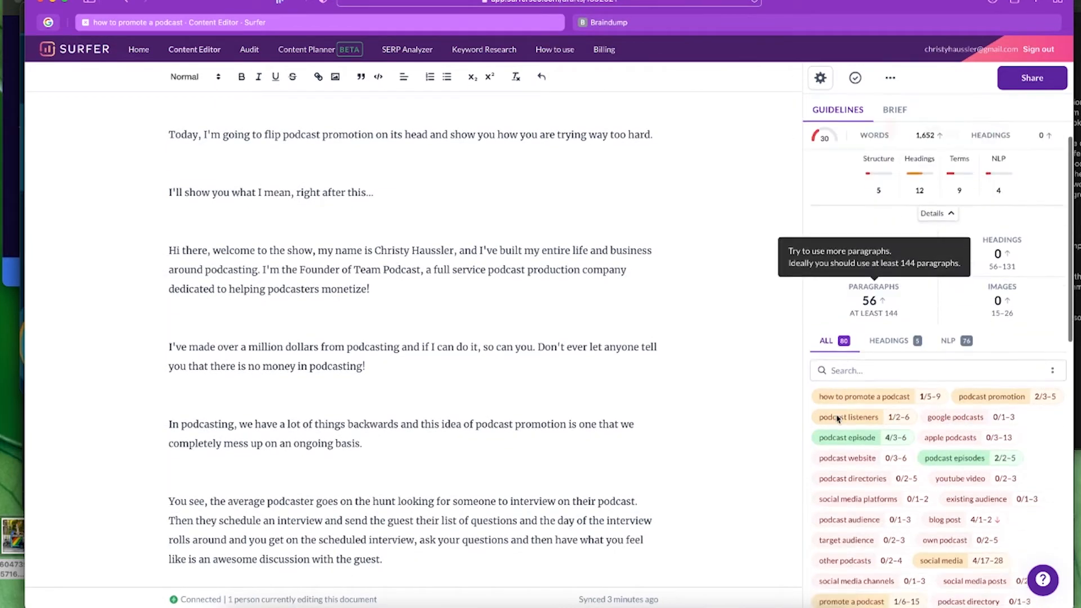
{"action": "scroll", "coordinate": [846, 423], "scroll_direction": "down", "scroll_amount": 3}
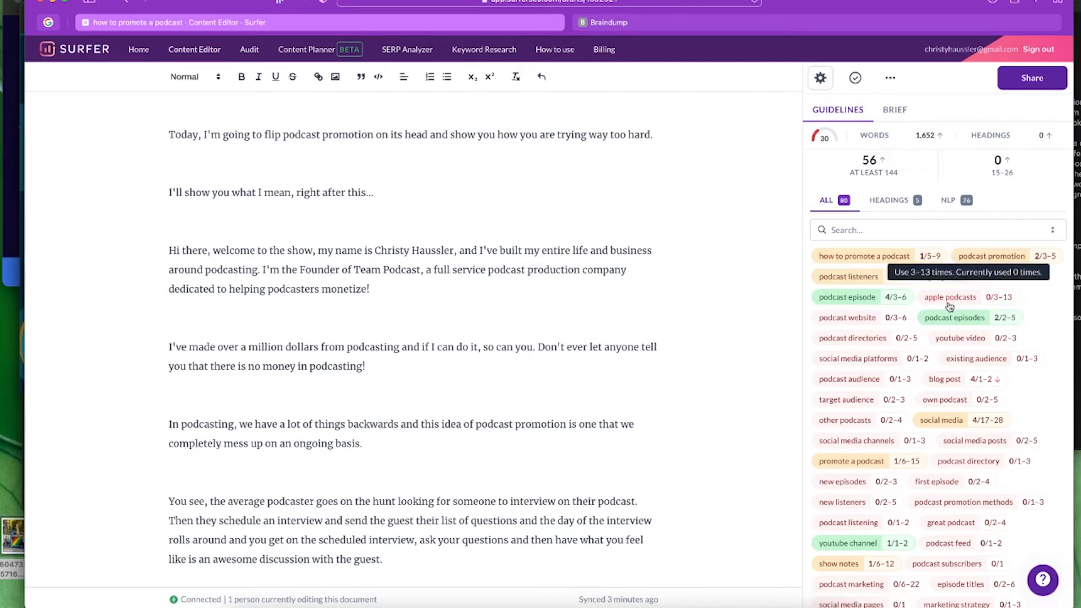
{"action": "scroll", "coordinate": [1023, 460], "scroll_direction": "down", "scroll_amount": 5}
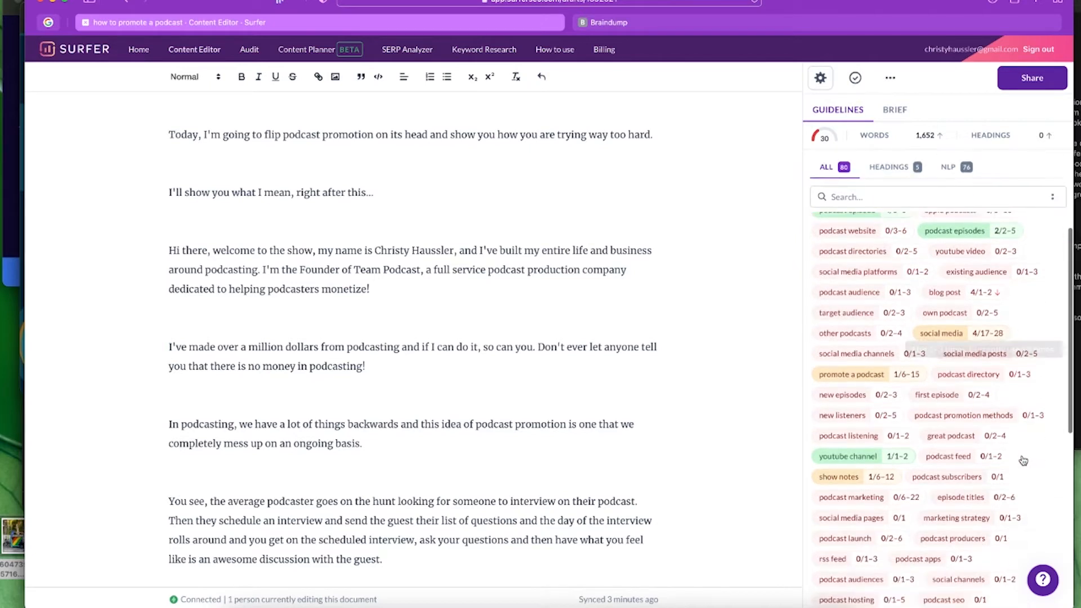
{"action": "scroll", "coordinate": [1023, 460], "scroll_direction": "down", "scroll_amount": 2}
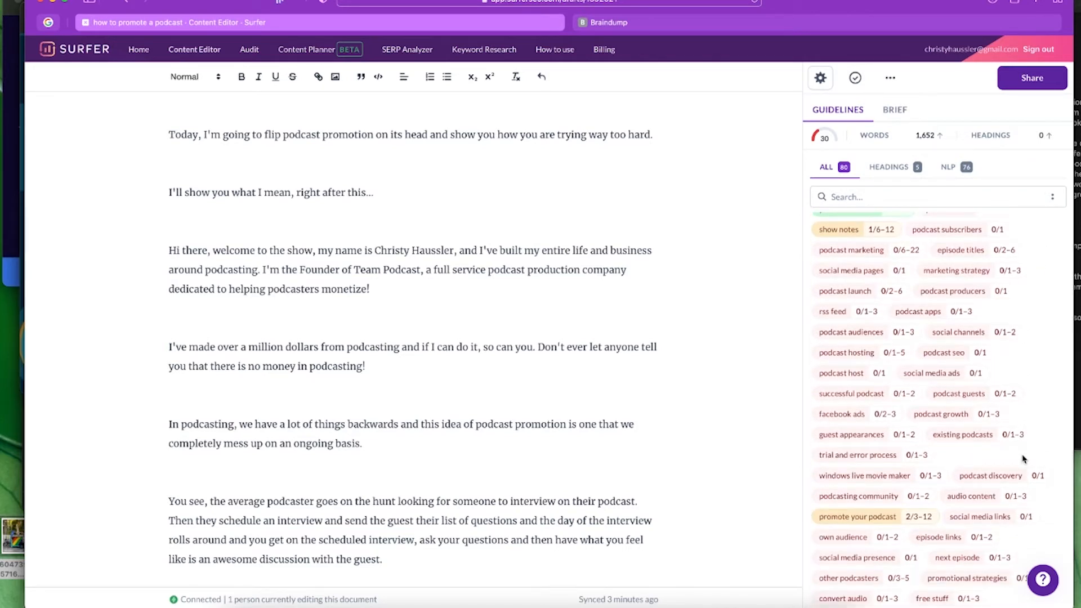
{"action": "scroll", "coordinate": [1023, 459], "scroll_direction": "down", "scroll_amount": 4}
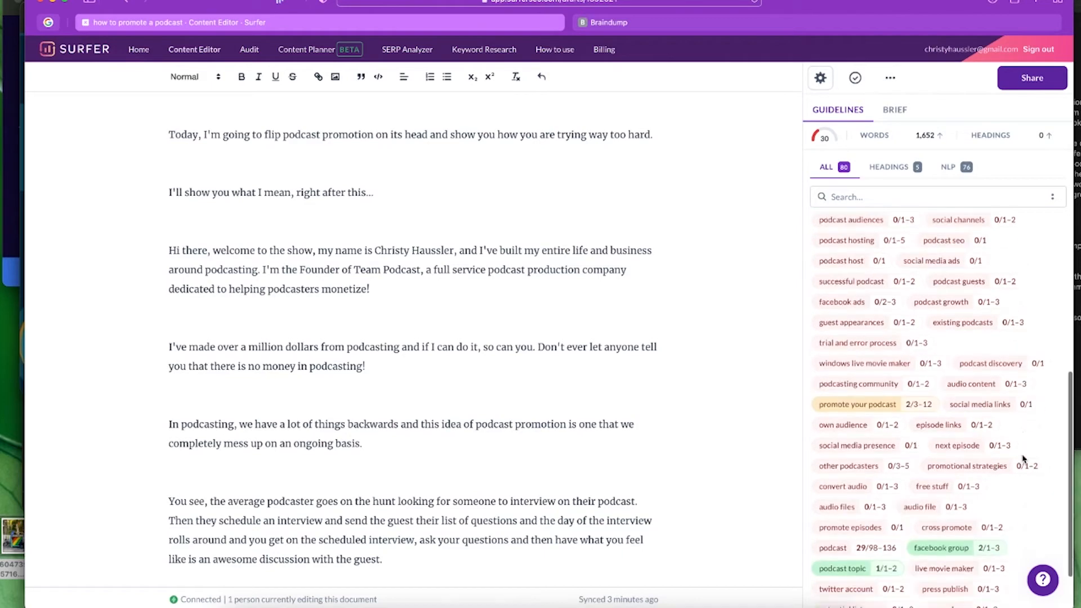
{"action": "scroll", "coordinate": [1023, 458], "scroll_direction": "up", "scroll_amount": 8}
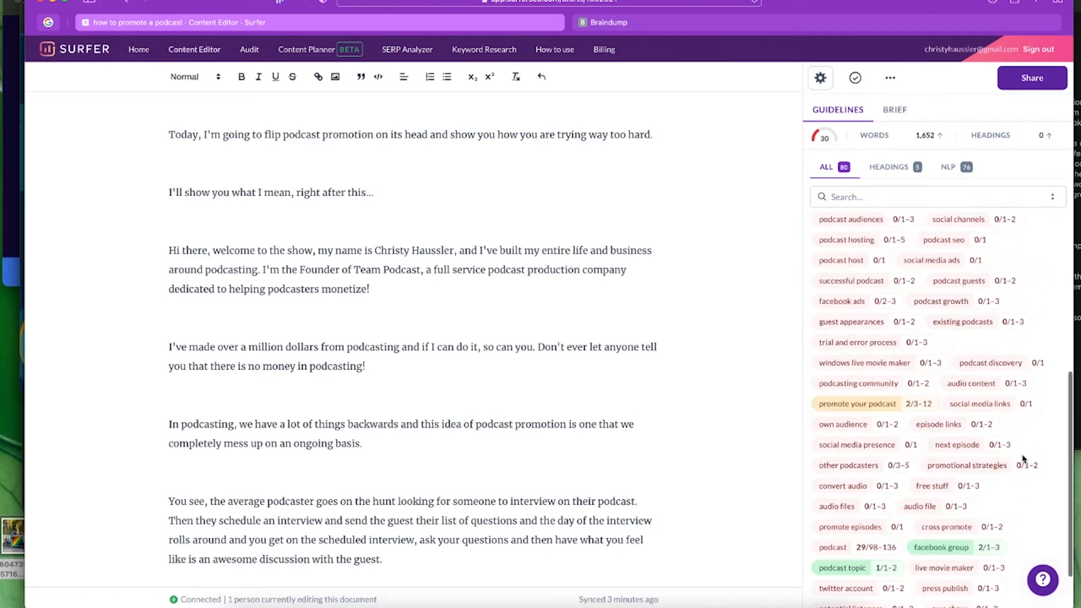
{"action": "scroll", "coordinate": [1023, 459], "scroll_direction": "up", "scroll_amount": 4}
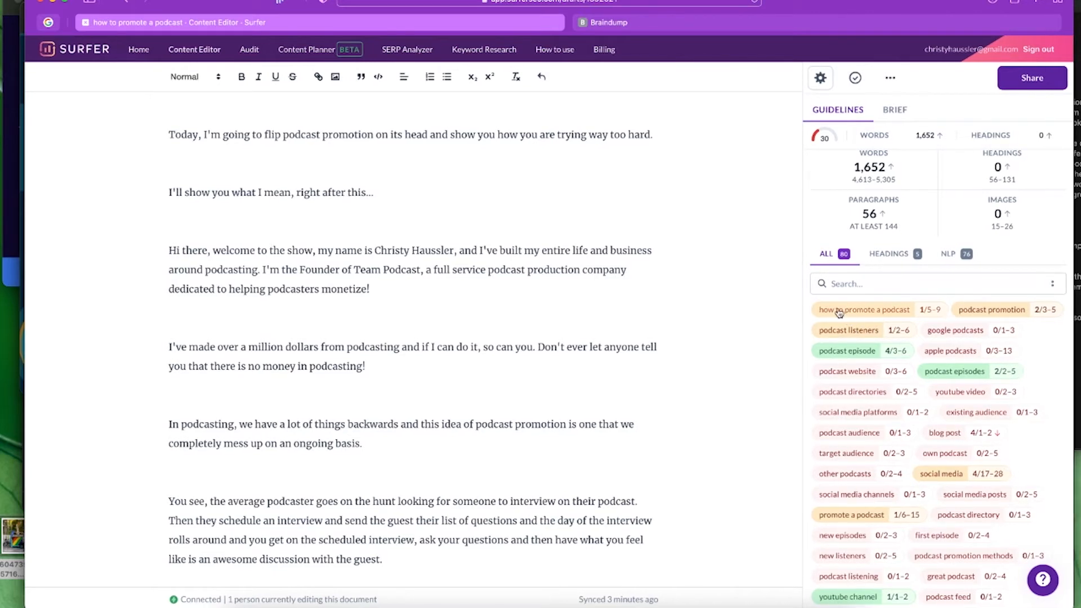
{"action": "mouse_move", "coordinate": [845, 313]}
{"action": "mouse_move", "coordinate": [870, 359]}
{"action": "scroll", "coordinate": [1040, 400], "scroll_direction": "down", "scroll_amount": 1}
{"action": "scroll", "coordinate": [1040, 400], "scroll_direction": "down", "scroll_amount": 5}
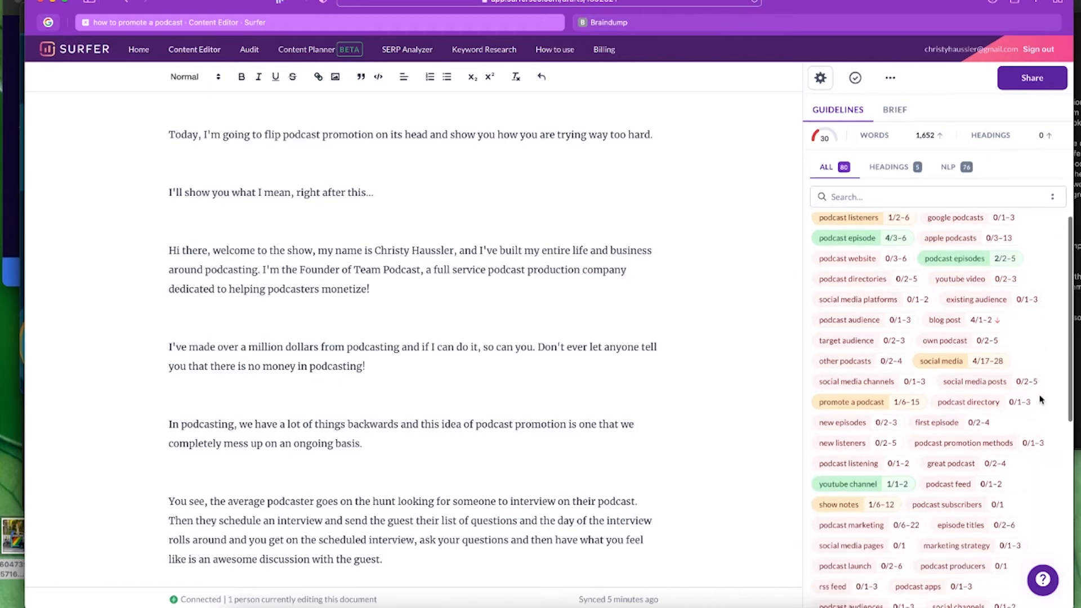
{"action": "scroll", "coordinate": [1040, 400], "scroll_direction": "down", "scroll_amount": 6}
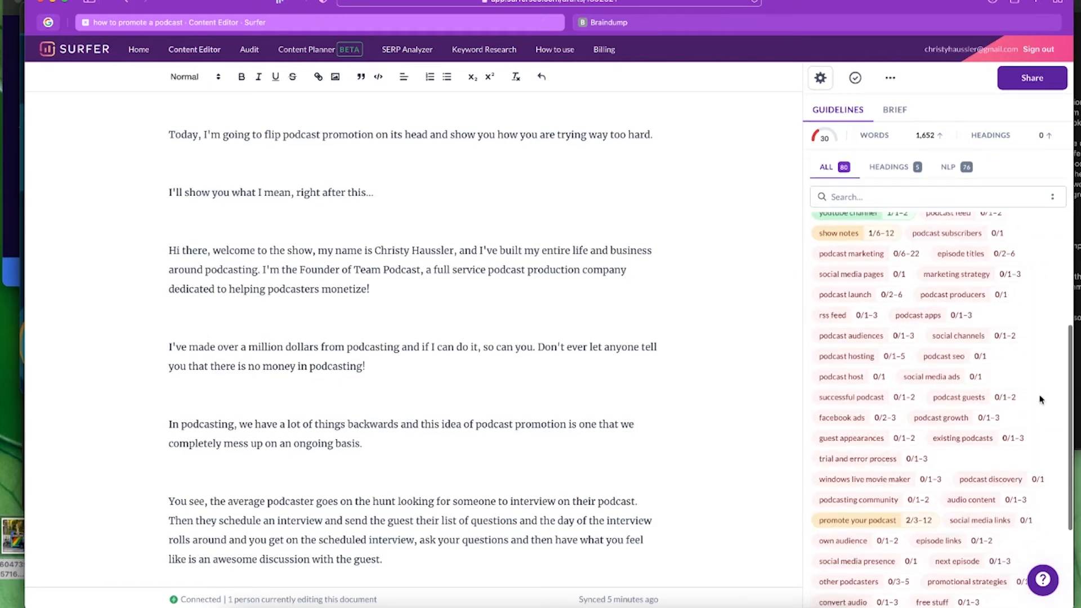
{"action": "scroll", "coordinate": [1040, 400], "scroll_direction": "up", "scroll_amount": 12}
{"action": "mouse_move", "coordinate": [903, 202]}
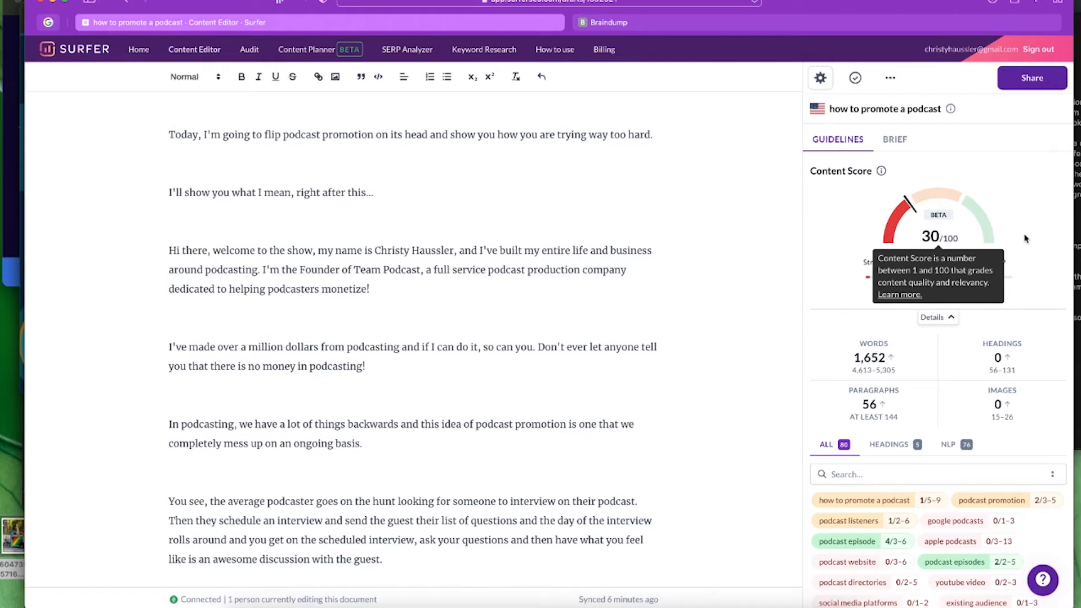
{"action": "mouse_move", "coordinate": [887, 239]}
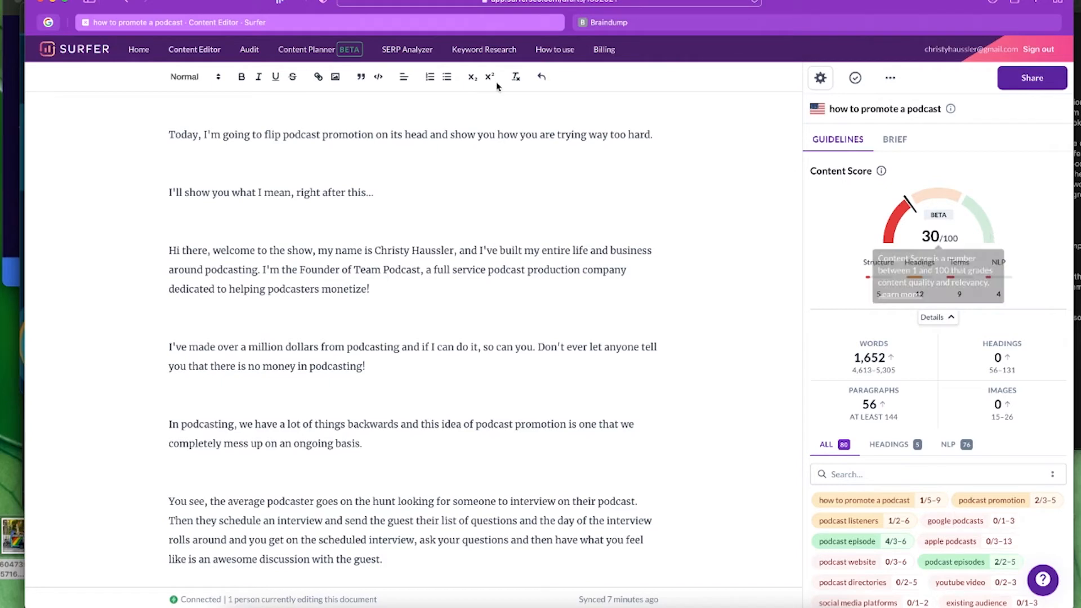
- Open the 'promote a podcast' editor from the Content Editor history list
{"action": "left_click", "coordinate": [201, 53]}
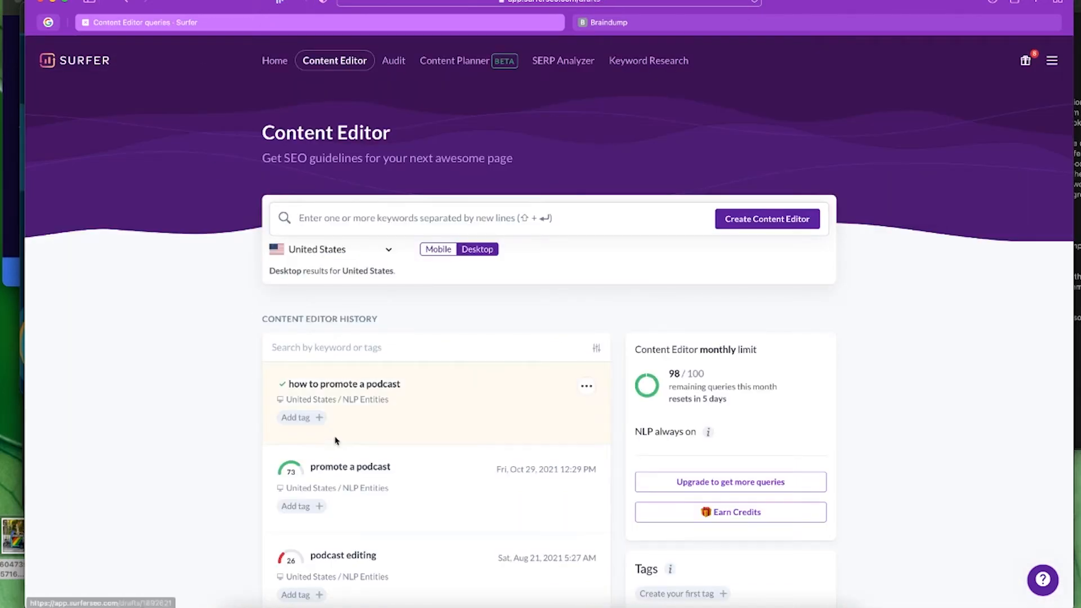
{"action": "left_click", "coordinate": [345, 467]}
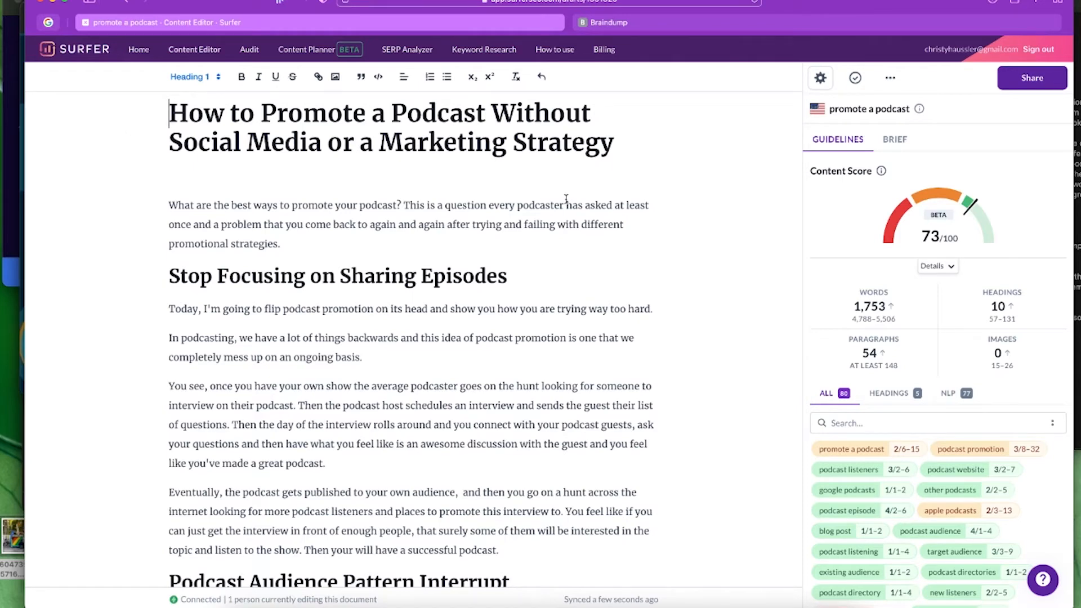
- Change 'your podcast' to 'a podcast' in the opening paragraph
{"action": "scroll", "coordinate": [710, 291], "scroll_direction": "down", "scroll_amount": 1}
{"action": "scroll", "coordinate": [711, 291], "scroll_direction": "down", "scroll_amount": 1}
{"action": "scroll", "coordinate": [711, 290], "scroll_direction": "up", "scroll_amount": 1}
{"action": "double_click", "coordinate": [347, 204]}
{"action": "type", "text": "a"}
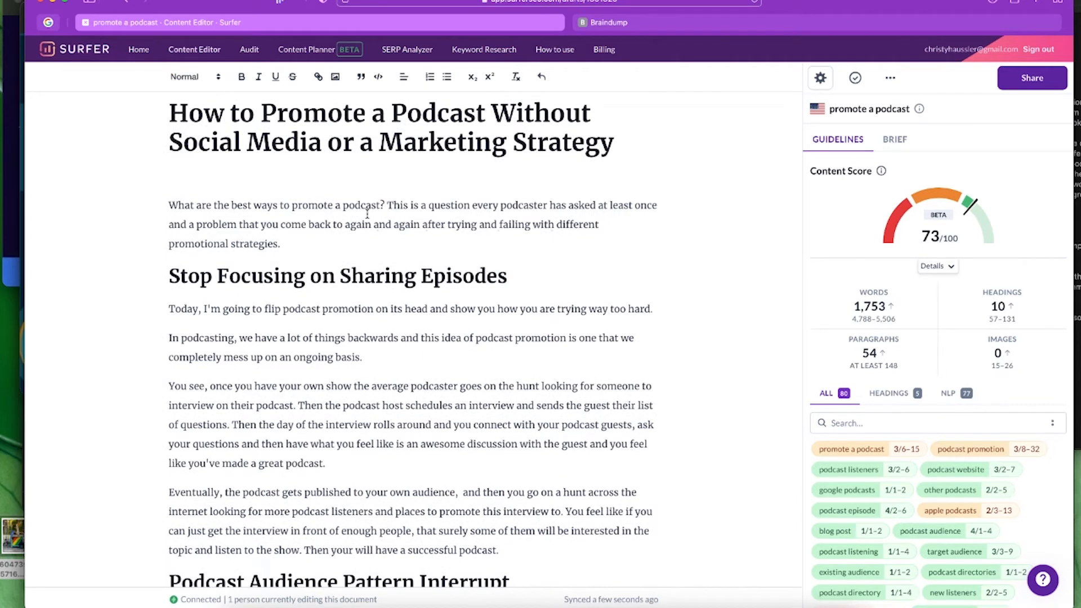
- Review the guideline stats: 1,753 words vs 4,788–5,506 and 10 headings vs 57–131
{"action": "mouse_move", "coordinate": [868, 450]}
{"action": "mouse_move", "coordinate": [830, 454]}
{"action": "scroll", "coordinate": [736, 351], "scroll_direction": "down", "scroll_amount": 1}
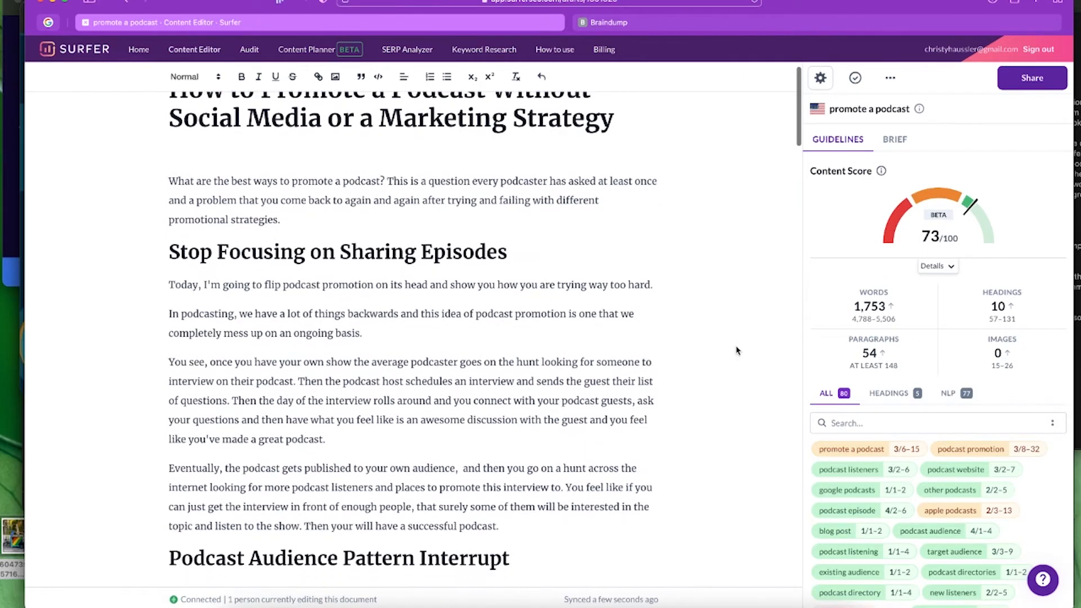
{"action": "mouse_move", "coordinate": [880, 217]}
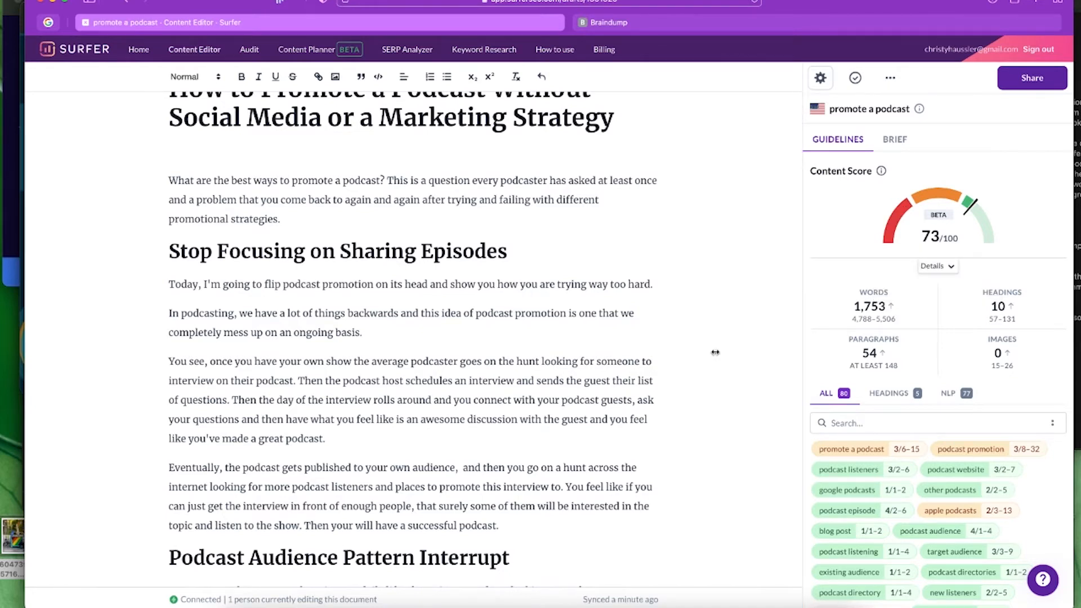
{"action": "mouse_move", "coordinate": [832, 311]}
{"action": "mouse_move", "coordinate": [1018, 313]}
{"action": "left_click", "coordinate": [400, 257]}
{"action": "left_click_drag", "start_coordinate": [169, 251], "coordinate": [507, 261]}
{"action": "left_click", "coordinate": [195, 78]}
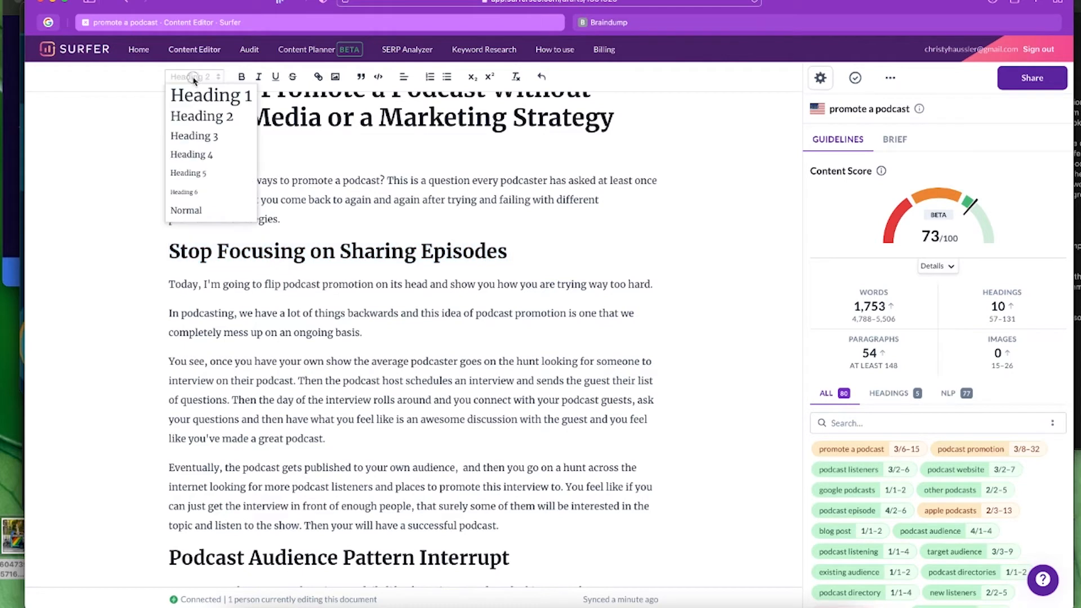
{"action": "left_click", "coordinate": [199, 118]}
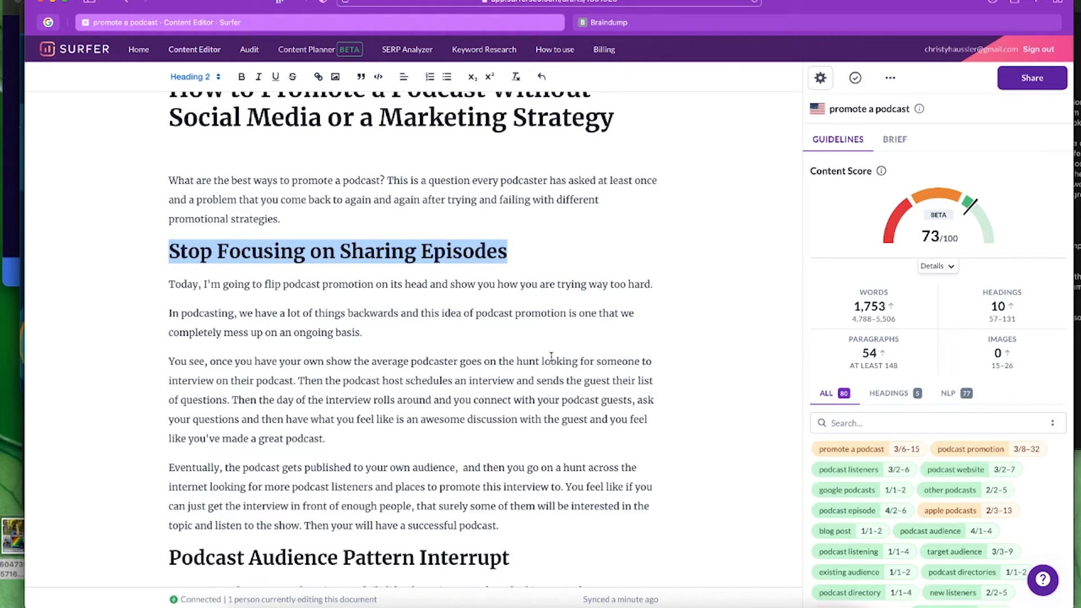
{"action": "left_click", "coordinate": [374, 332]}
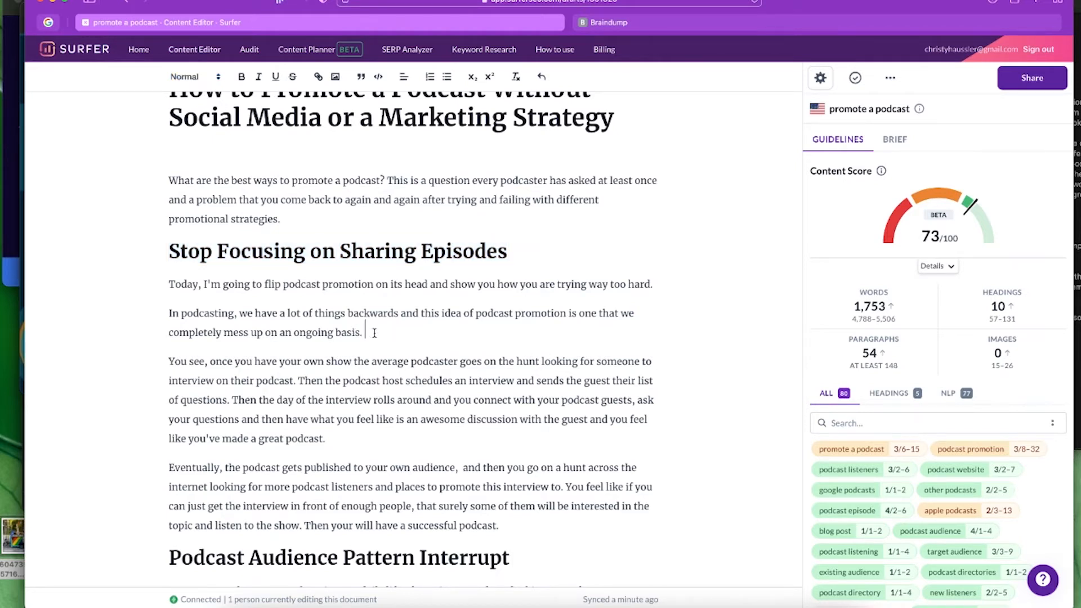
- Add the line 'Don't promote a podcast the average way' after 'ongoing basis.'
{"action": "key", "text": "Return"}
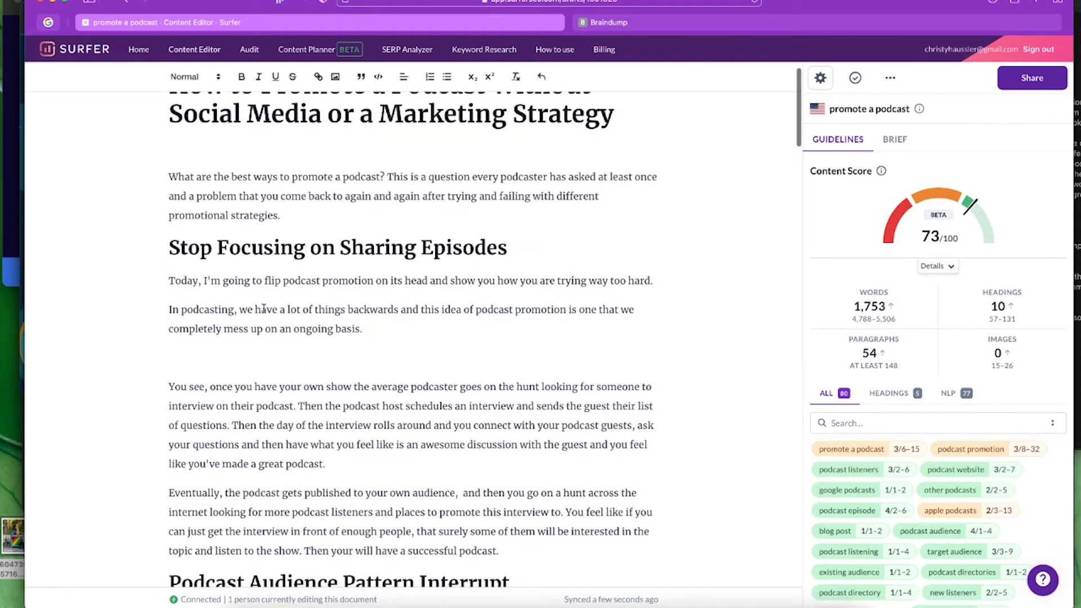
{"action": "type", "text": "Don't promote your podcast the a"}
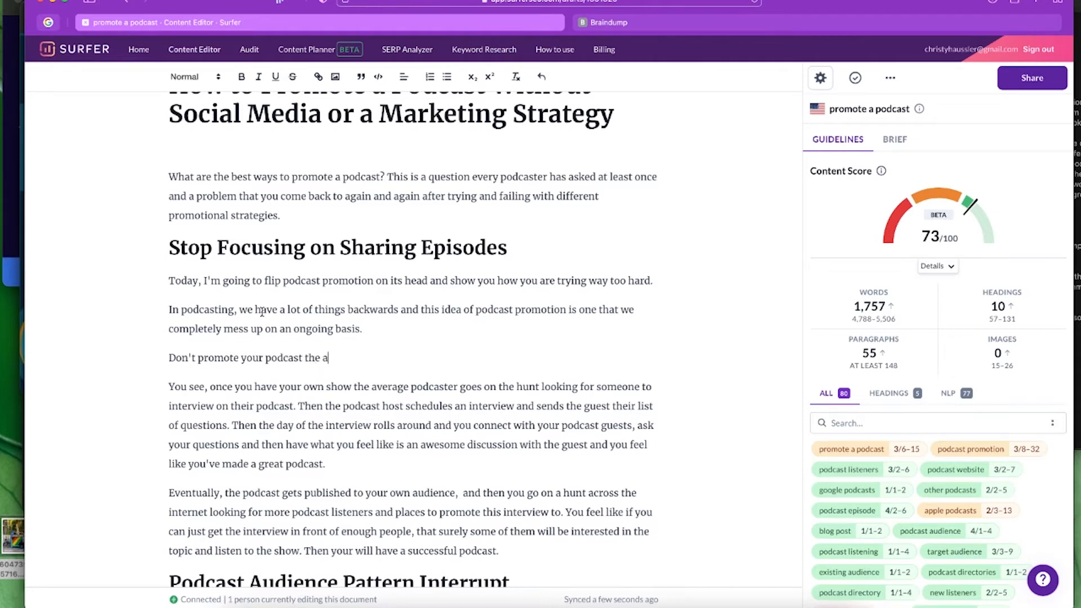
{"action": "type", "text": "verage way"}
{"action": "left_click_drag", "start_coordinate": [386, 358], "coordinate": [165, 357]}
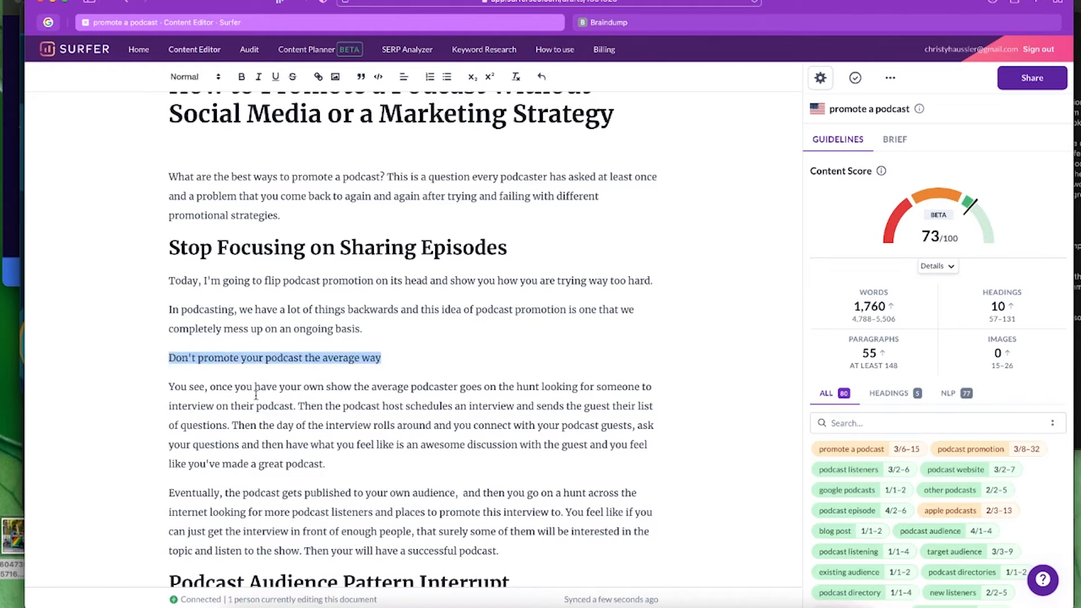
{"action": "left_click", "coordinate": [261, 358]}
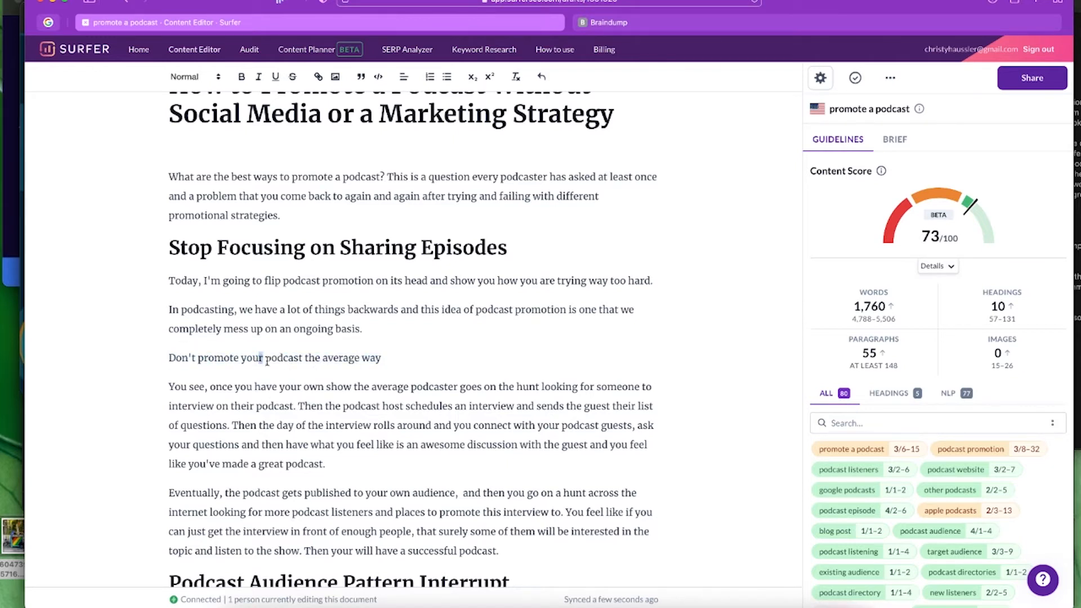
{"action": "key", "text": "BackSpace"}
{"action": "key", "text": "BackSpace"}
{"action": "key", "text": "BackSpace"}
{"action": "key", "text": "BackSpace"}
{"action": "key", "text": "BackSpace"}
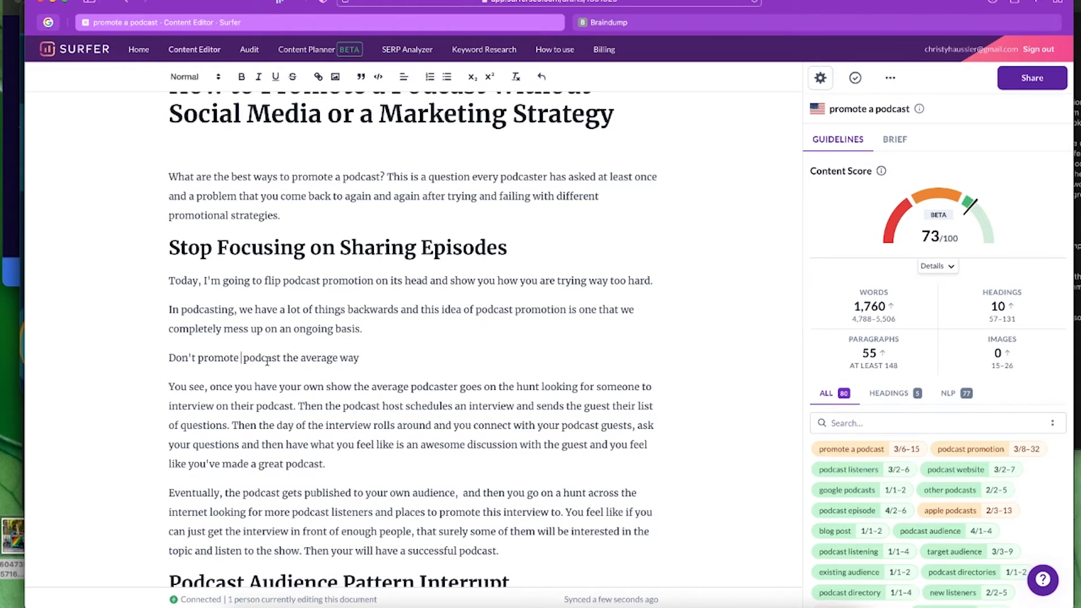
{"action": "type", "text": "a"}
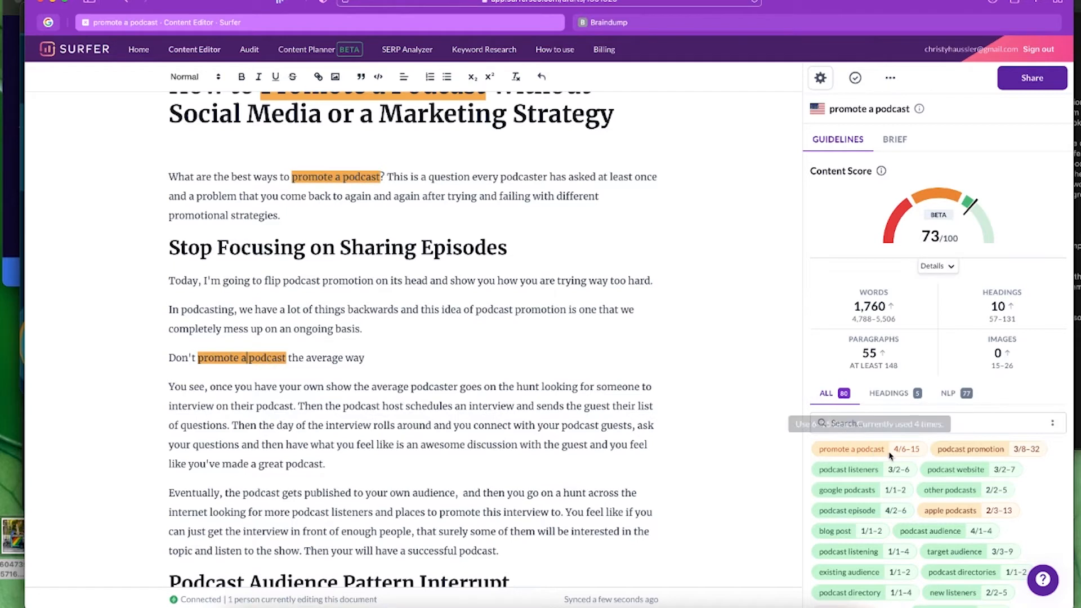
- Format the new line as a Heading 3
{"action": "left_click", "coordinate": [387, 360]}
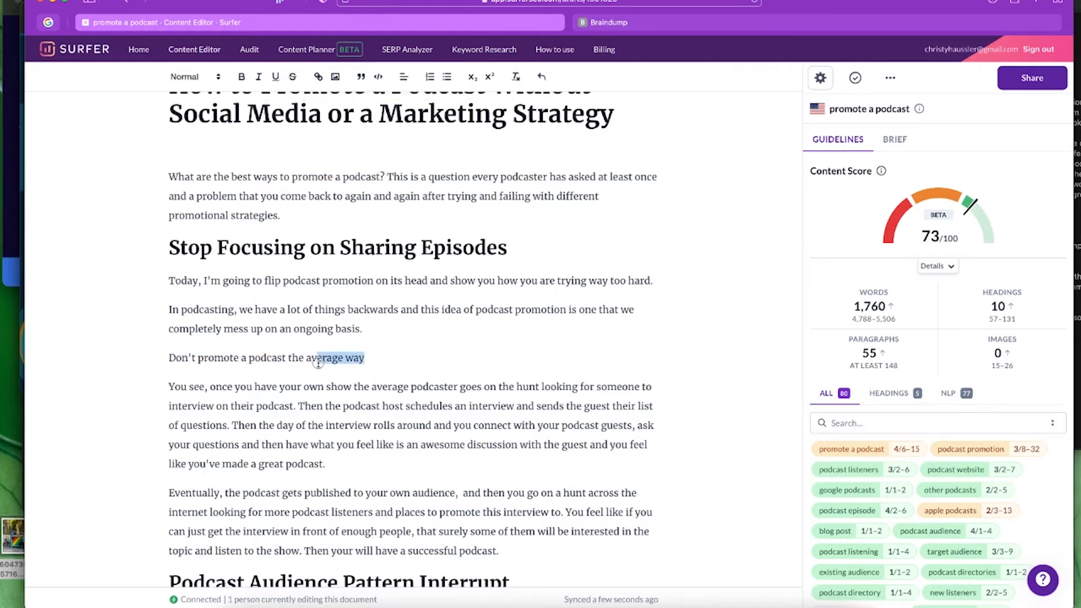
{"action": "left_click", "coordinate": [169, 360], "text": "shift"}
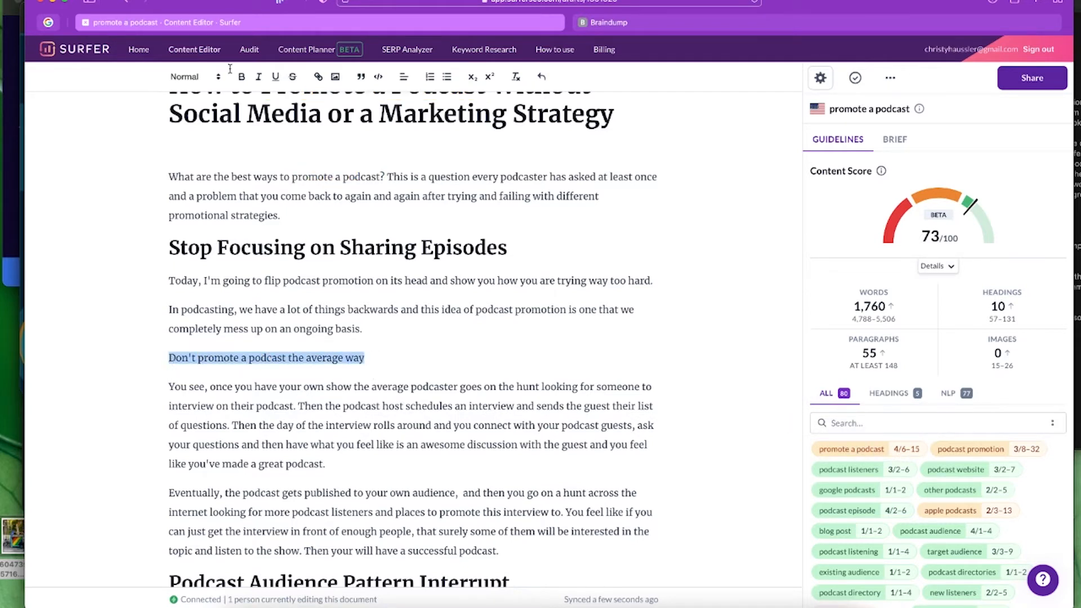
{"action": "left_click", "coordinate": [186, 77]}
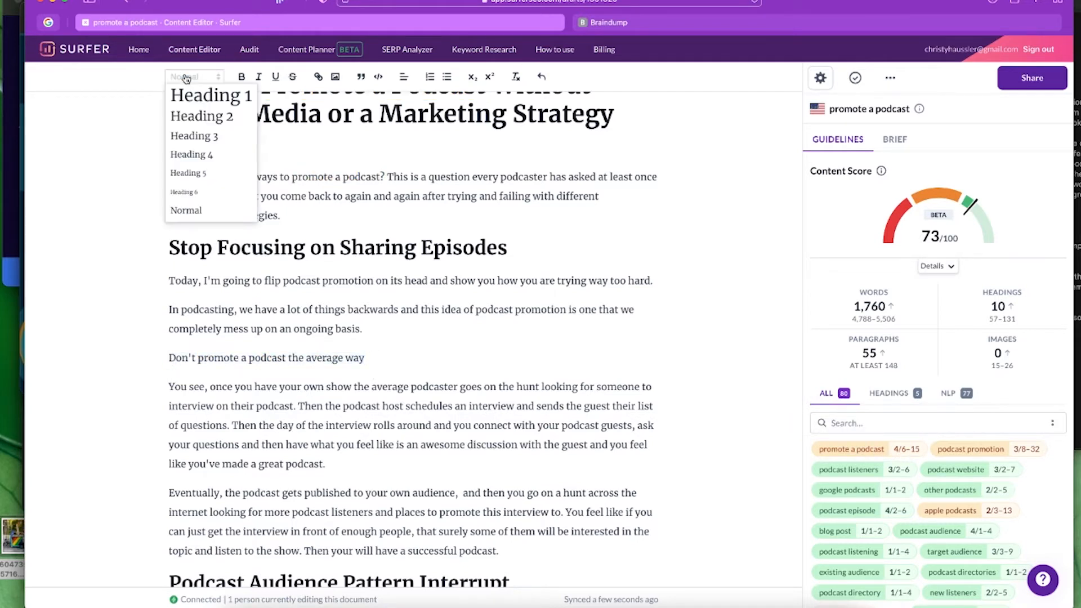
{"action": "left_click", "coordinate": [197, 141]}
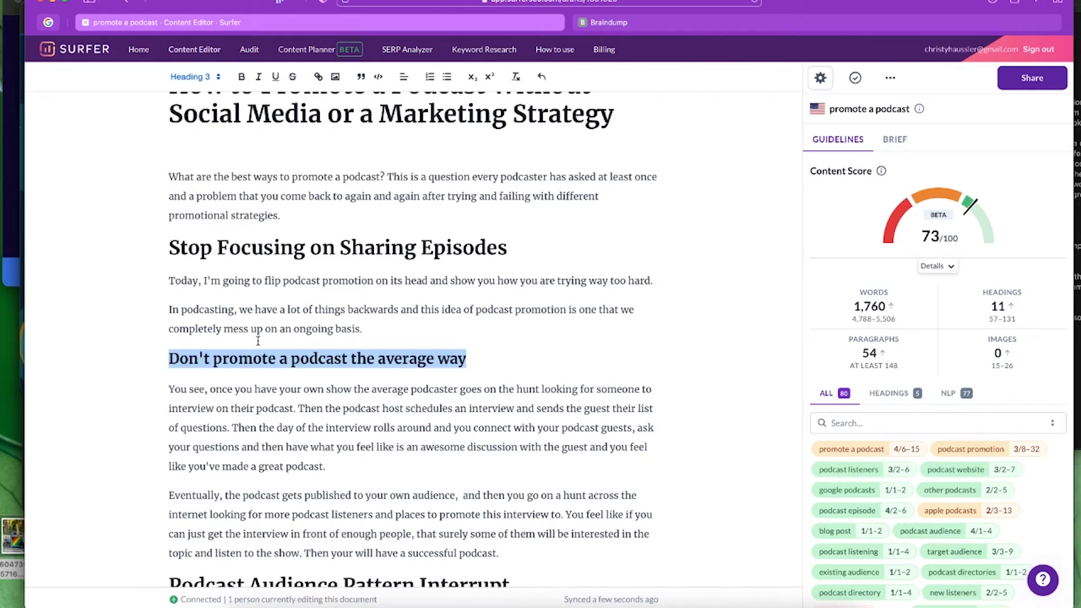
{"action": "left_click", "coordinate": [600, 345]}
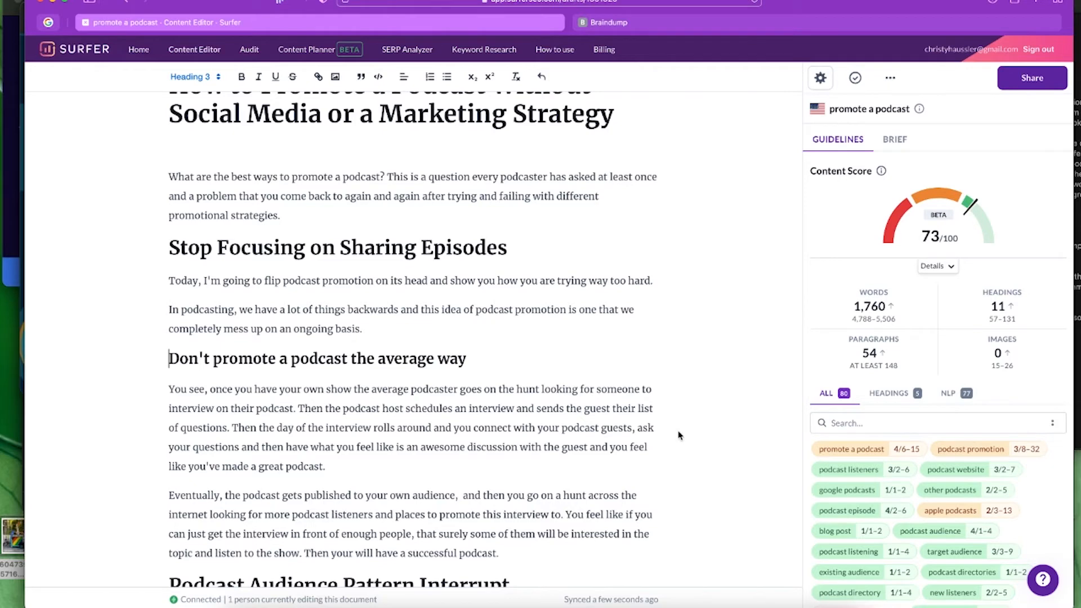
{"action": "scroll", "coordinate": [679, 436], "scroll_direction": "down", "scroll_amount": 1}
{"action": "scroll", "coordinate": [678, 436], "scroll_direction": "down", "scroll_amount": 2}
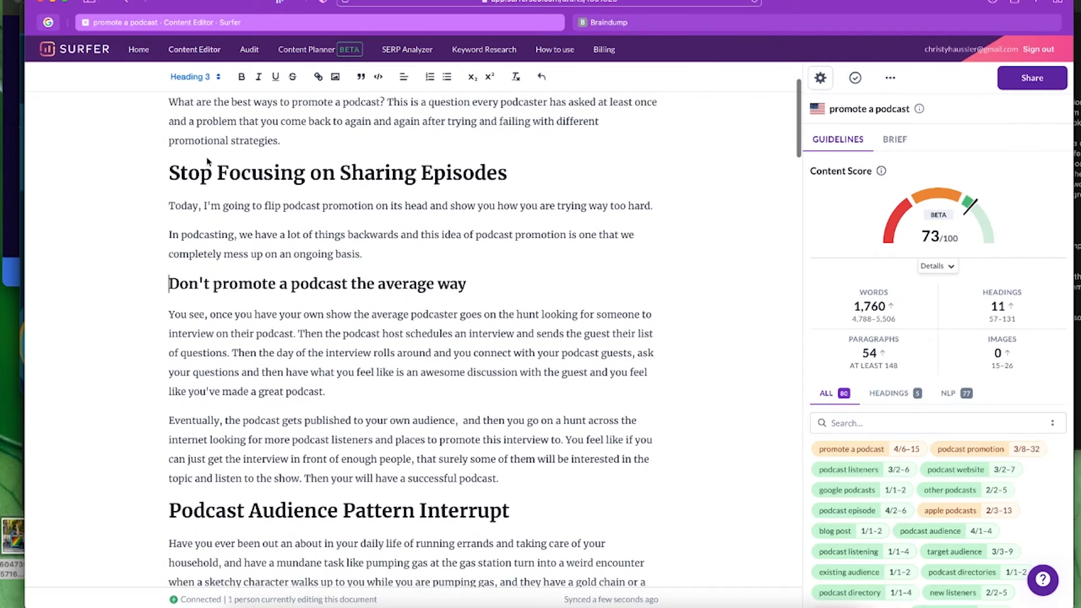
{"action": "scroll", "coordinate": [244, 170], "scroll_direction": "up", "scroll_amount": 3}
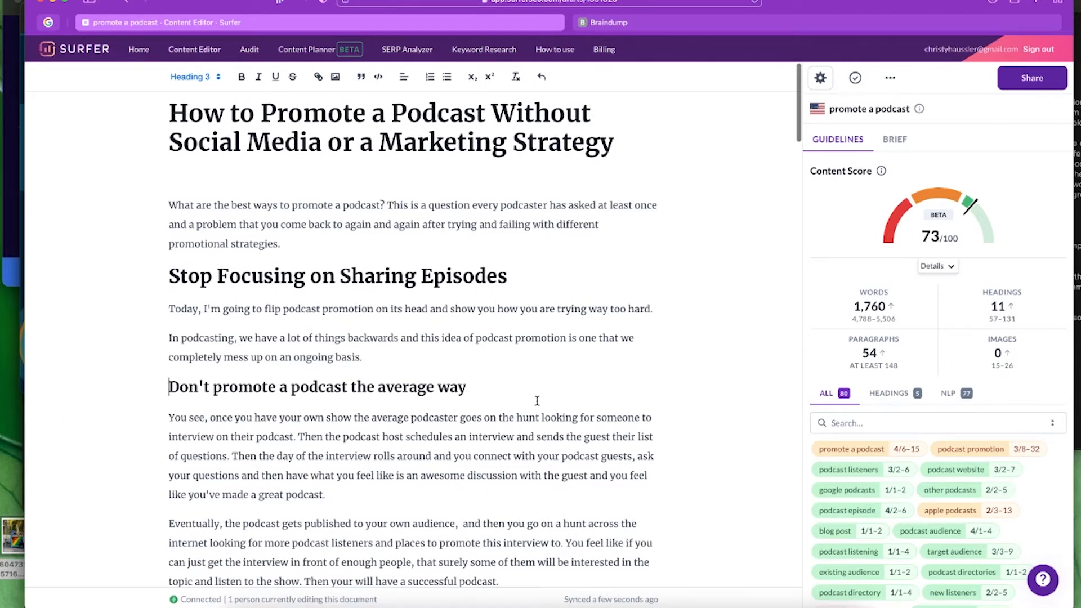
{"action": "scroll", "coordinate": [645, 401], "scroll_direction": "down", "scroll_amount": 2}
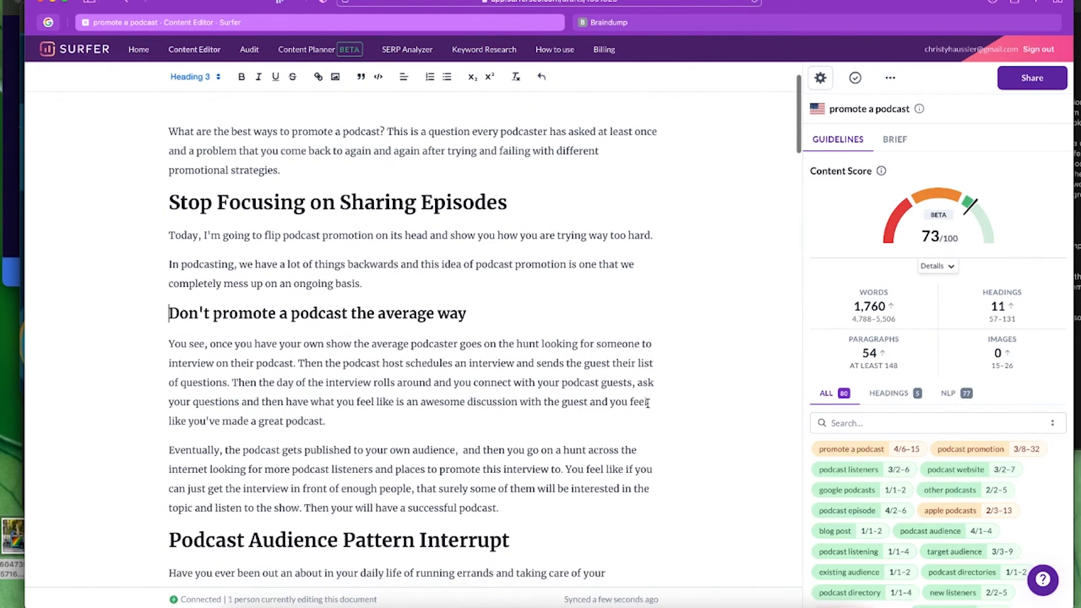
{"action": "scroll", "coordinate": [647, 403], "scroll_direction": "down", "scroll_amount": 1}
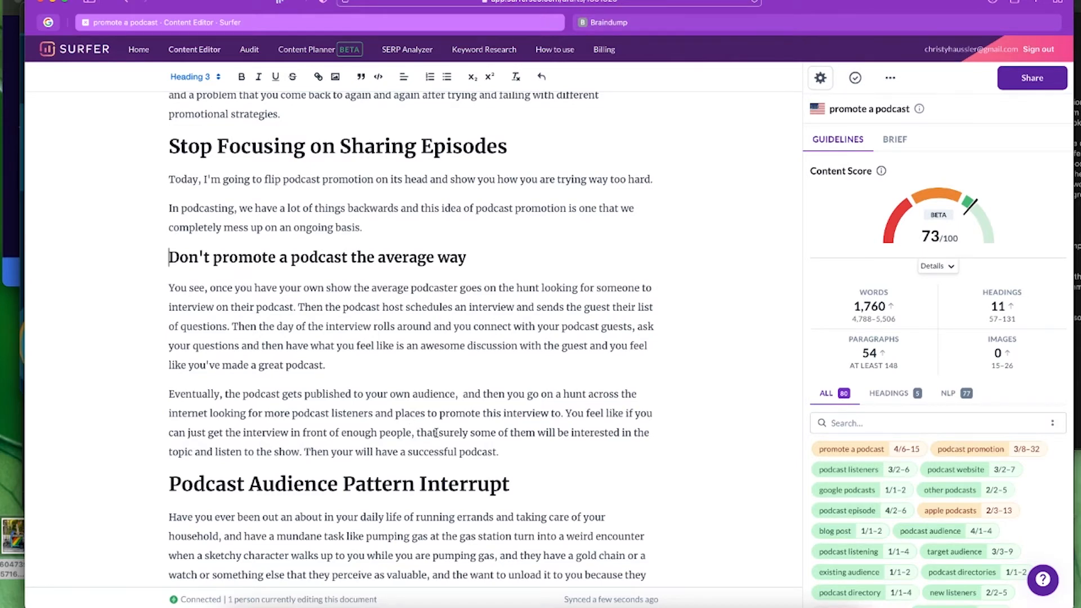
{"action": "scroll", "coordinate": [436, 432], "scroll_direction": "down", "scroll_amount": 2}
{"action": "scroll", "coordinate": [436, 433], "scroll_direction": "down", "scroll_amount": 2}
{"action": "scroll", "coordinate": [436, 433], "scroll_direction": "down", "scroll_amount": 2}
{"action": "scroll", "coordinate": [437, 432], "scroll_direction": "down", "scroll_amount": 2}
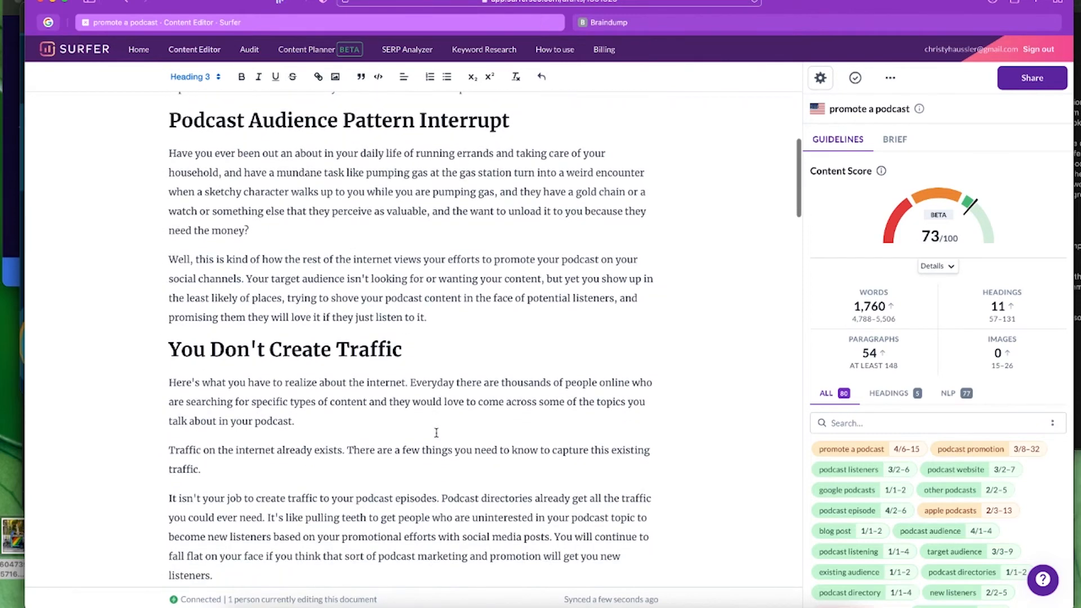
- Paste 'You are not a traffic creator' as a Heading 3 after the 'talk about in your podcast' paragraph
{"action": "left_click", "coordinate": [316, 377]}
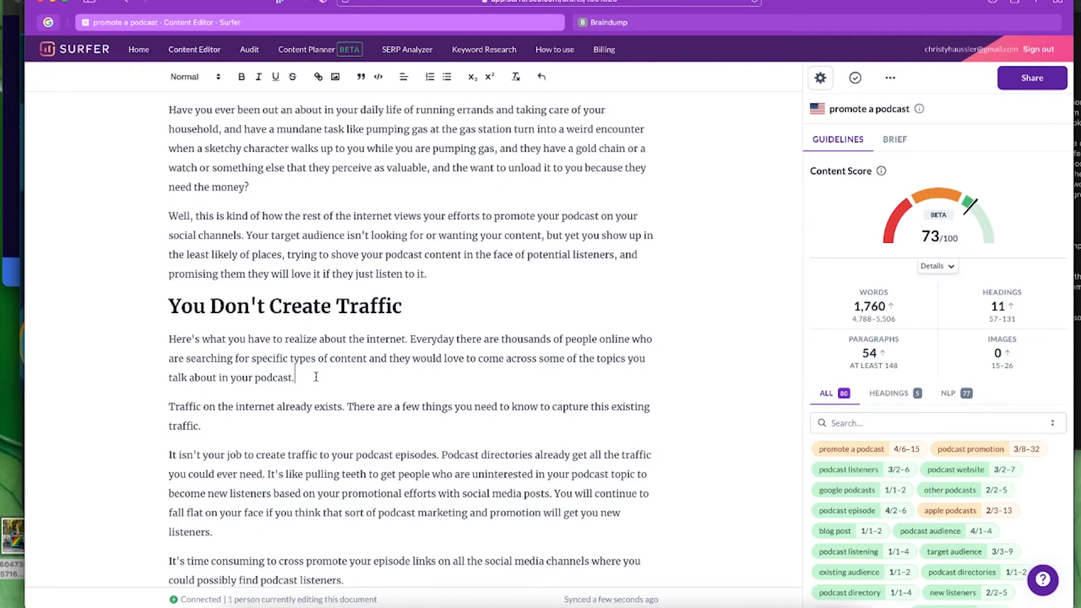
{"action": "key", "text": "Return"}
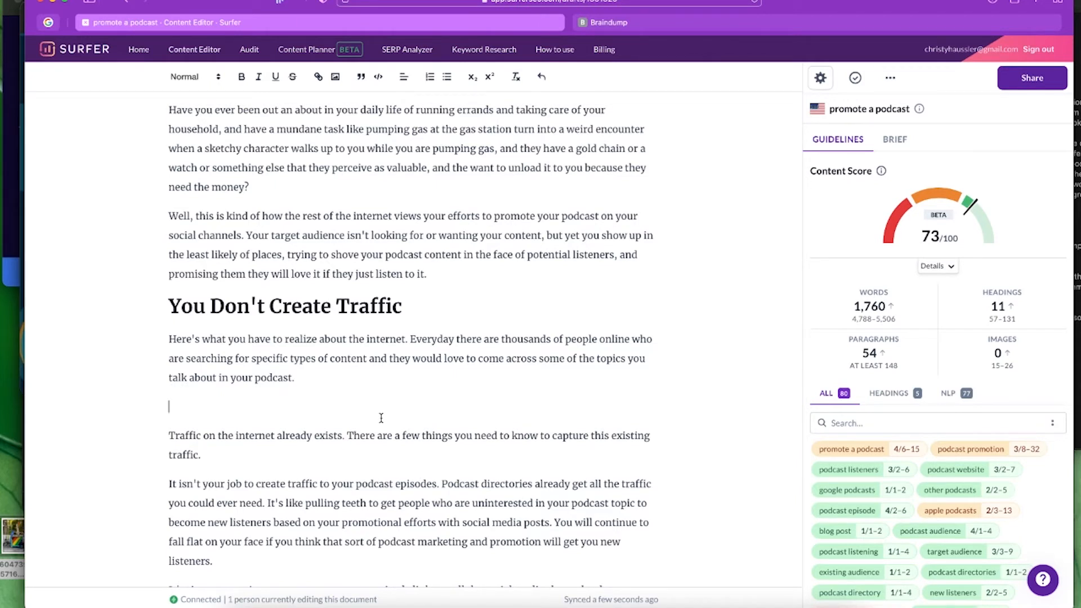
{"action": "type", "text": "You are not a traffic creator"}
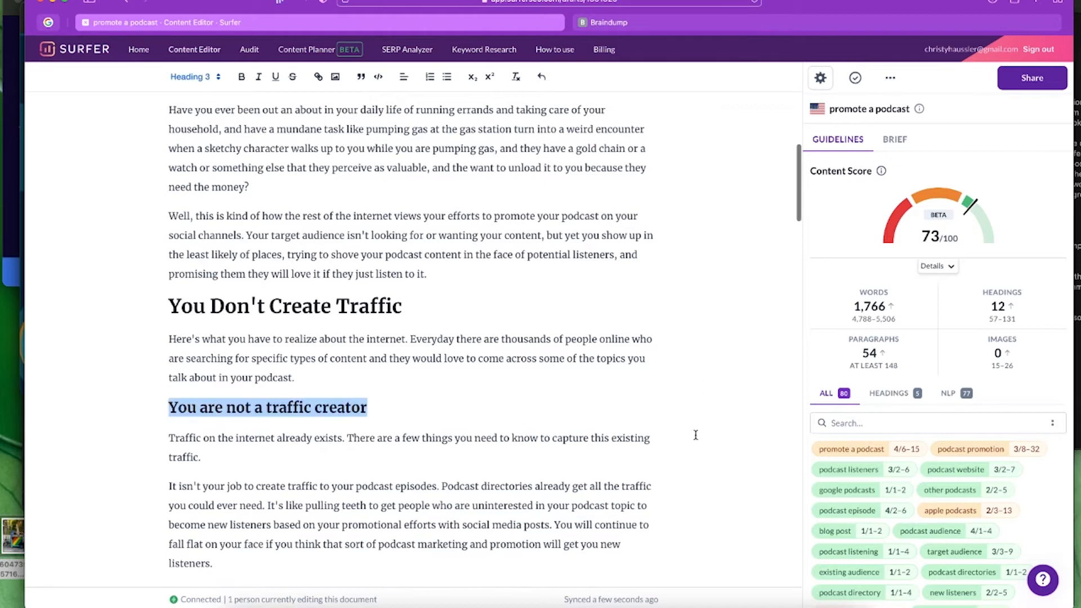
{"action": "left_click", "coordinate": [749, 408]}
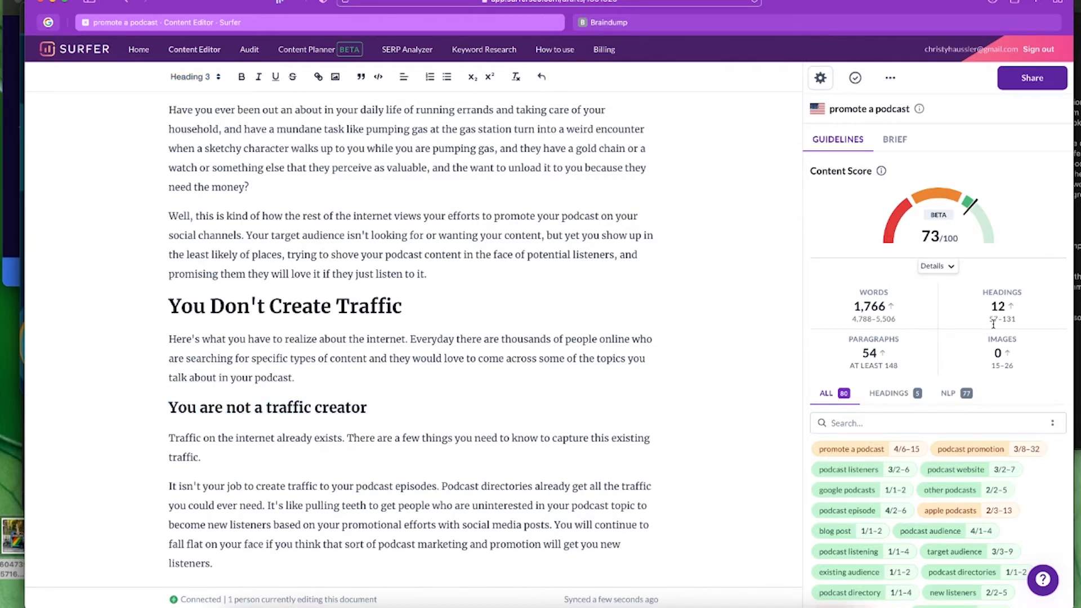
{"action": "mouse_move", "coordinate": [1002, 313]}
{"action": "scroll", "coordinate": [463, 407], "scroll_direction": "down", "scroll_amount": 2}
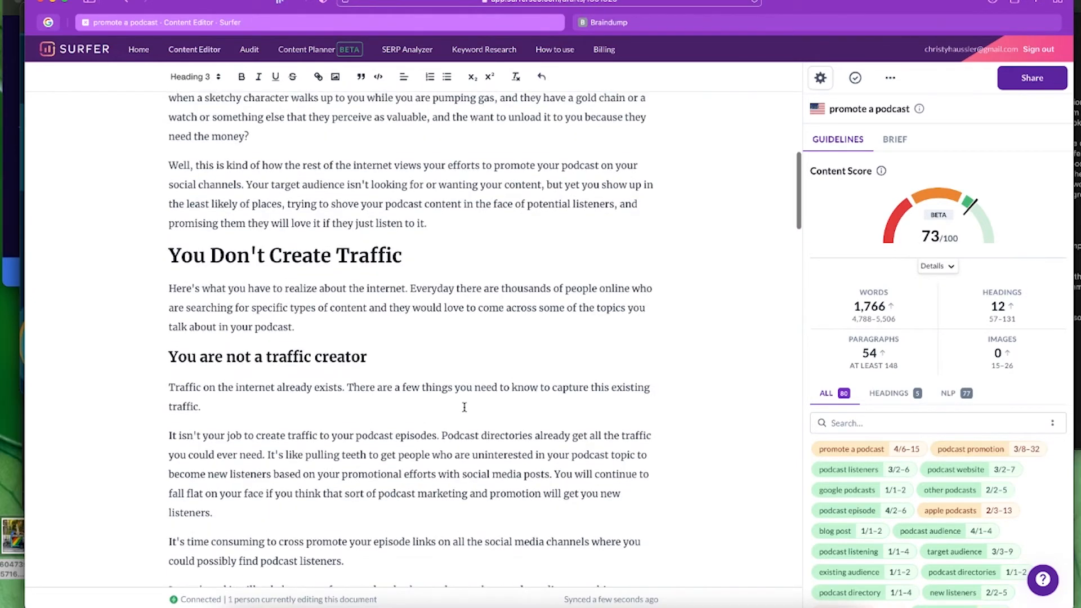
{"action": "scroll", "coordinate": [464, 407], "scroll_direction": "up", "scroll_amount": 1}
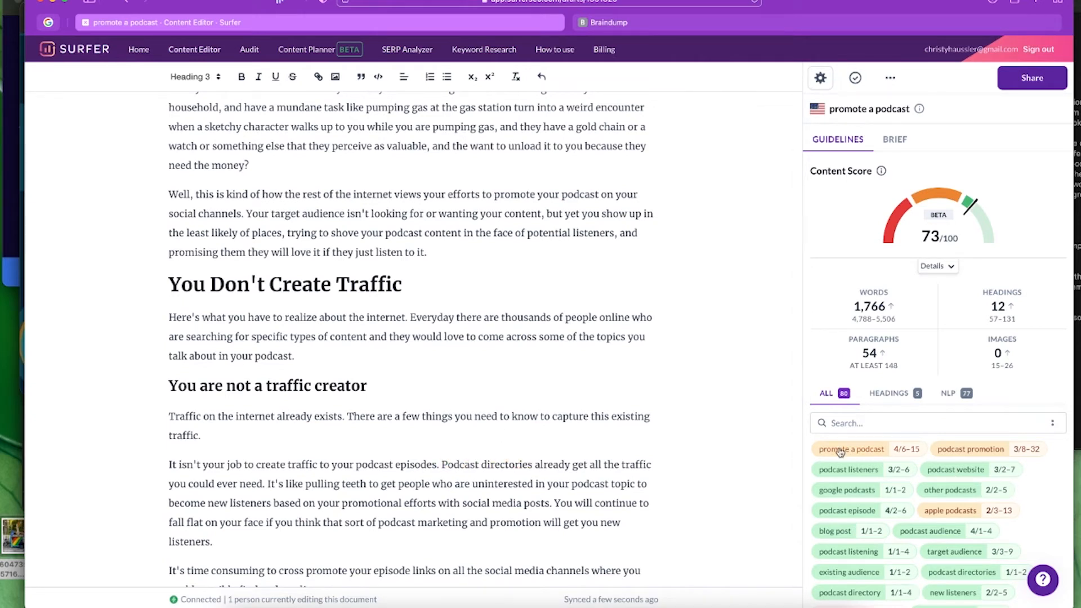
{"action": "mouse_move", "coordinate": [878, 457]}
{"action": "scroll", "coordinate": [611, 407], "scroll_direction": "down", "scroll_amount": 2}
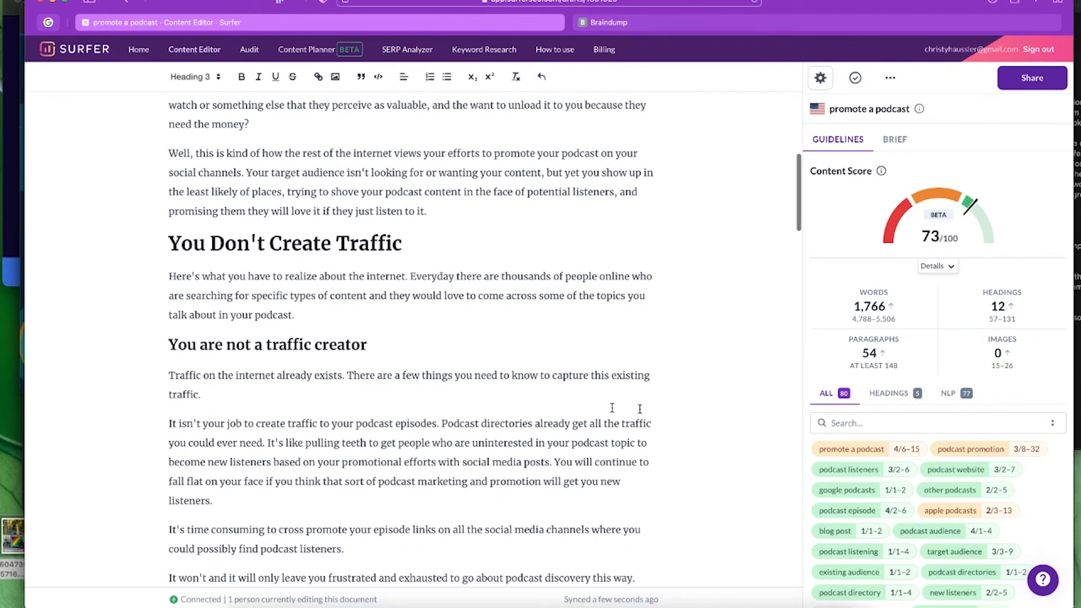
{"action": "scroll", "coordinate": [640, 413], "scroll_direction": "down", "scroll_amount": 1}
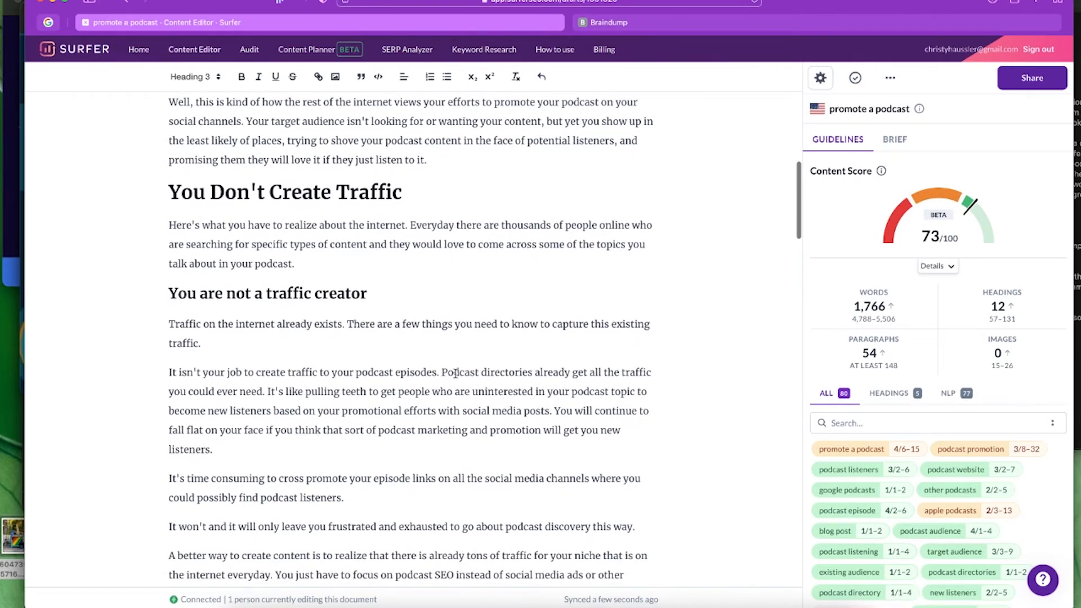
{"action": "scroll", "coordinate": [466, 375], "scroll_direction": "down", "scroll_amount": 5}
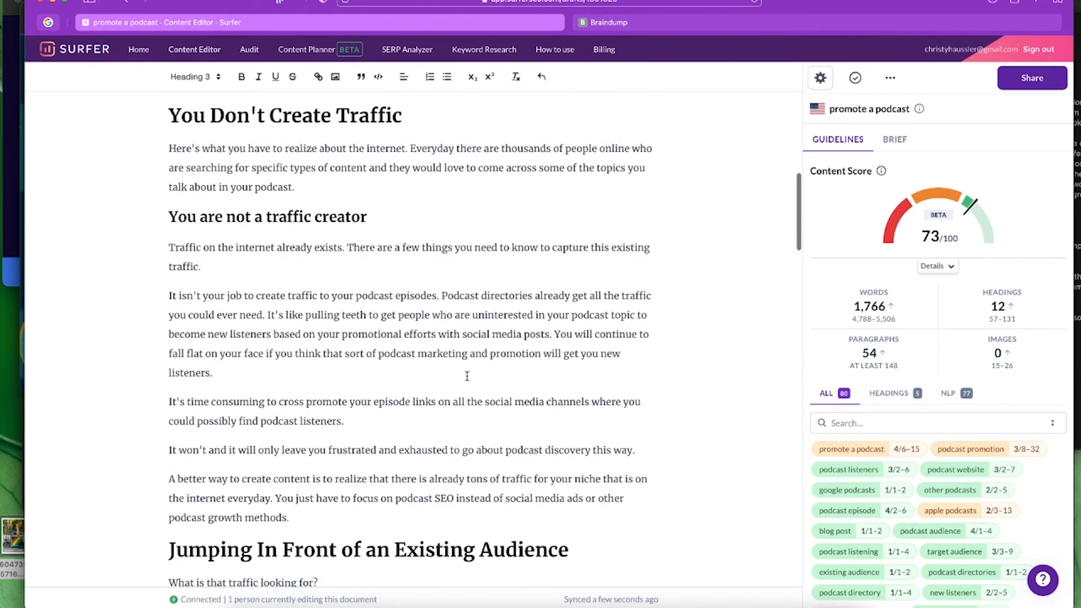
{"action": "scroll", "coordinate": [473, 377], "scroll_direction": "down", "scroll_amount": 1}
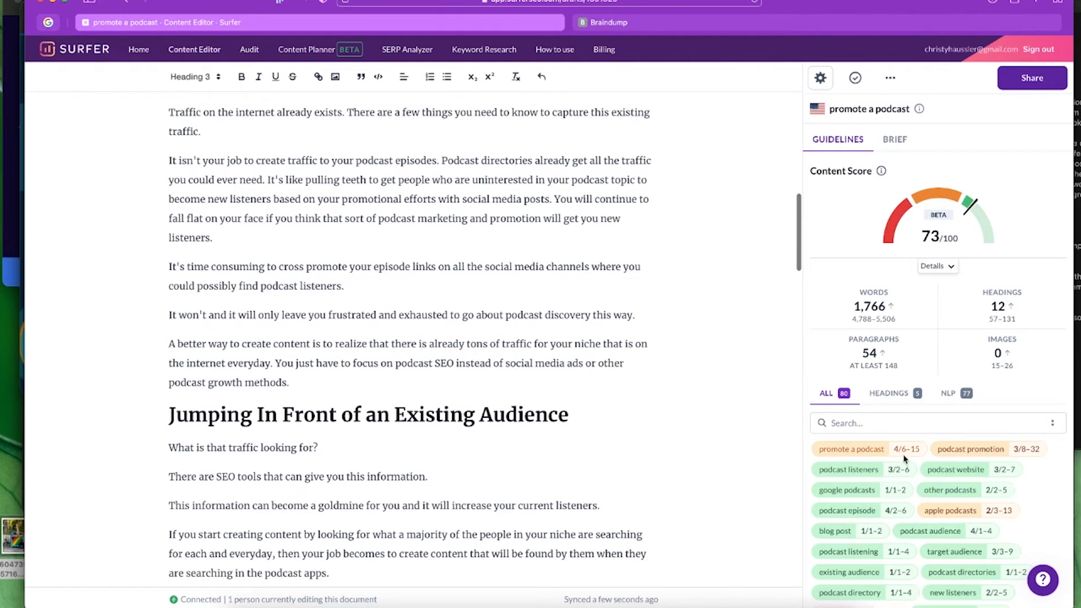
{"action": "mouse_move", "coordinate": [922, 241]}
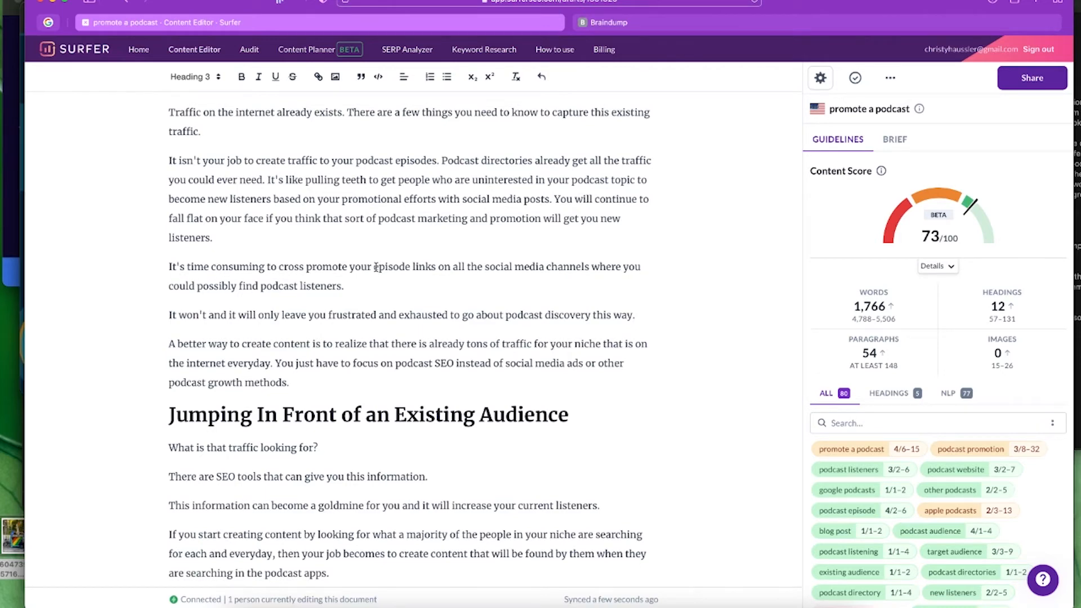
{"action": "scroll", "coordinate": [693, 383], "scroll_direction": "down", "scroll_amount": 2}
- Break after 'everyday.' and write 'You just have to get your podcast in front of that traffic.'
{"action": "left_click", "coordinate": [277, 321]}
{"action": "key", "text": "Return"}
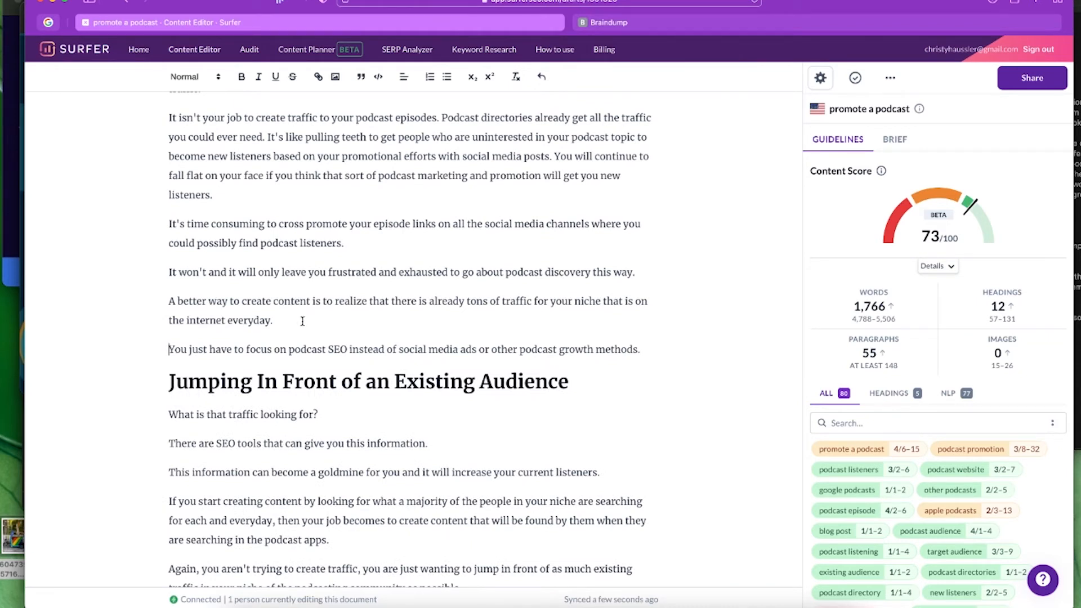
{"action": "type", "text": "You just have to p"}
{"action": "key", "text": "BackSpace"}
{"action": "type", "text": "get your podcast in front"}
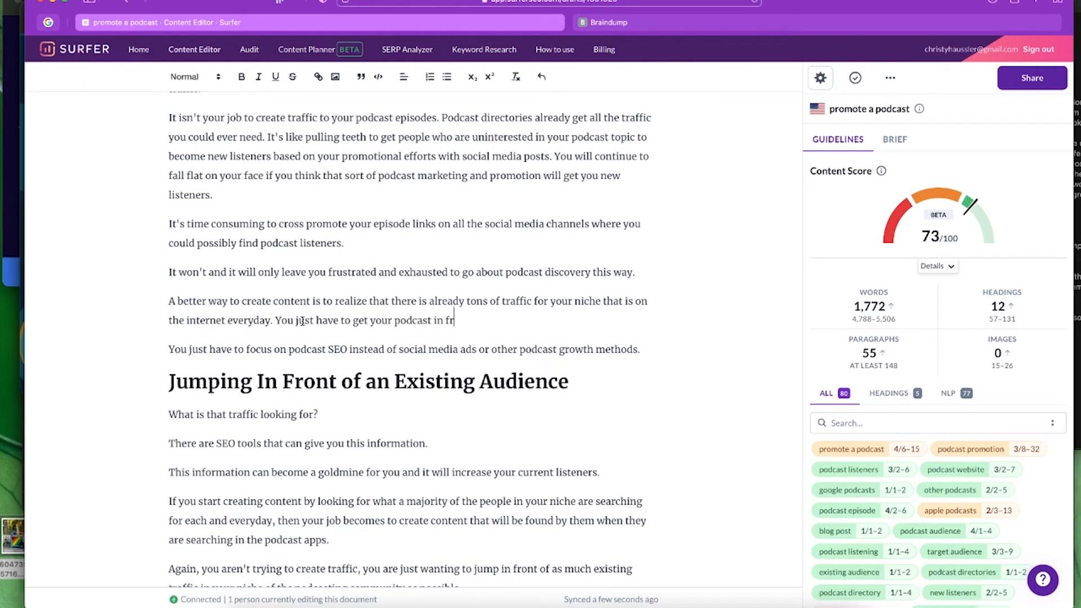
{"action": "type", "text": " of that traffic."}
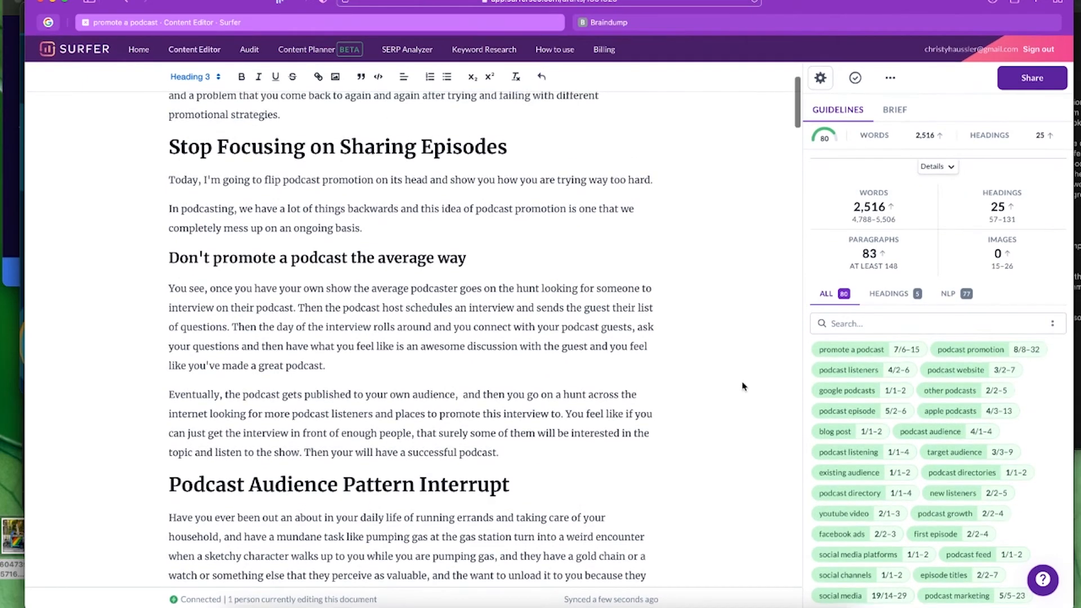
{"action": "scroll", "coordinate": [743, 372], "scroll_direction": "up", "scroll_amount": 3}
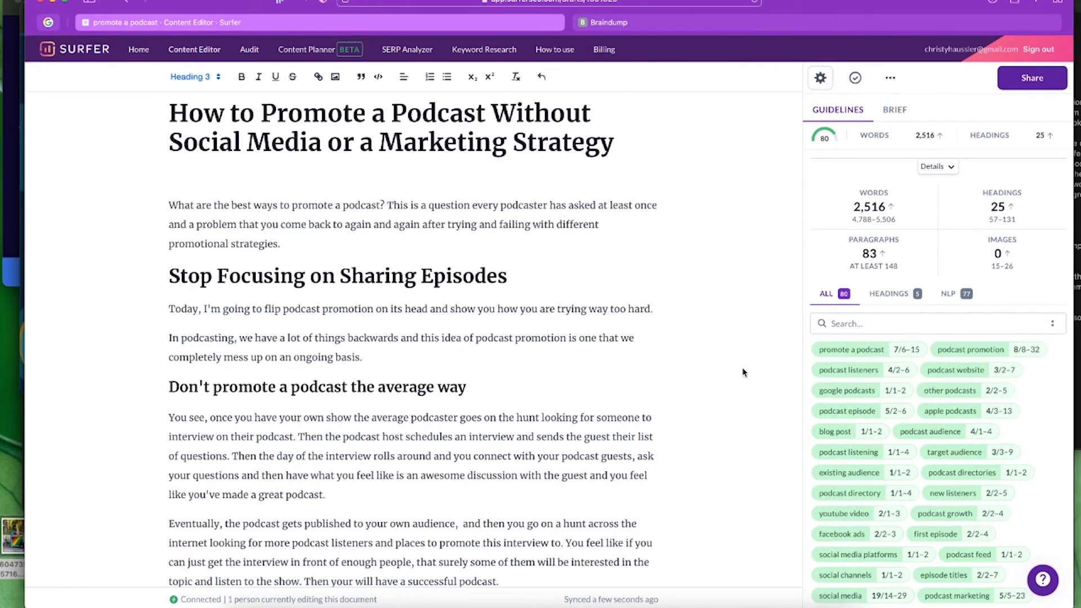
{"action": "left_click", "coordinate": [180, 180]}
{"action": "left_click", "coordinate": [805, 27]}
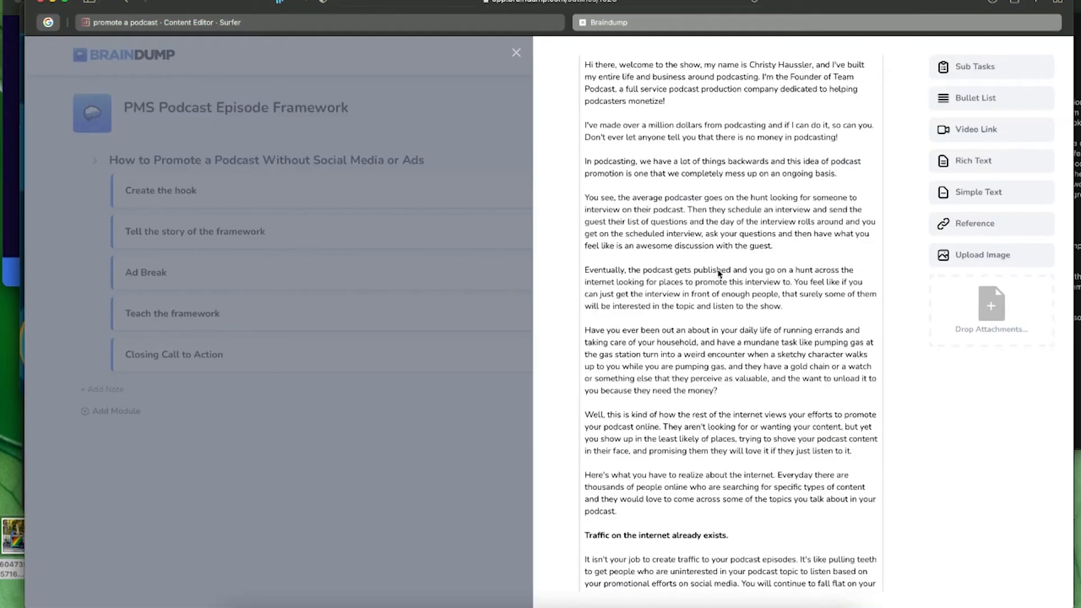
{"action": "scroll", "coordinate": [718, 265], "scroll_direction": "up", "scroll_amount": 5}
{"action": "scroll", "coordinate": [712, 232], "scroll_direction": "down", "scroll_amount": 10}
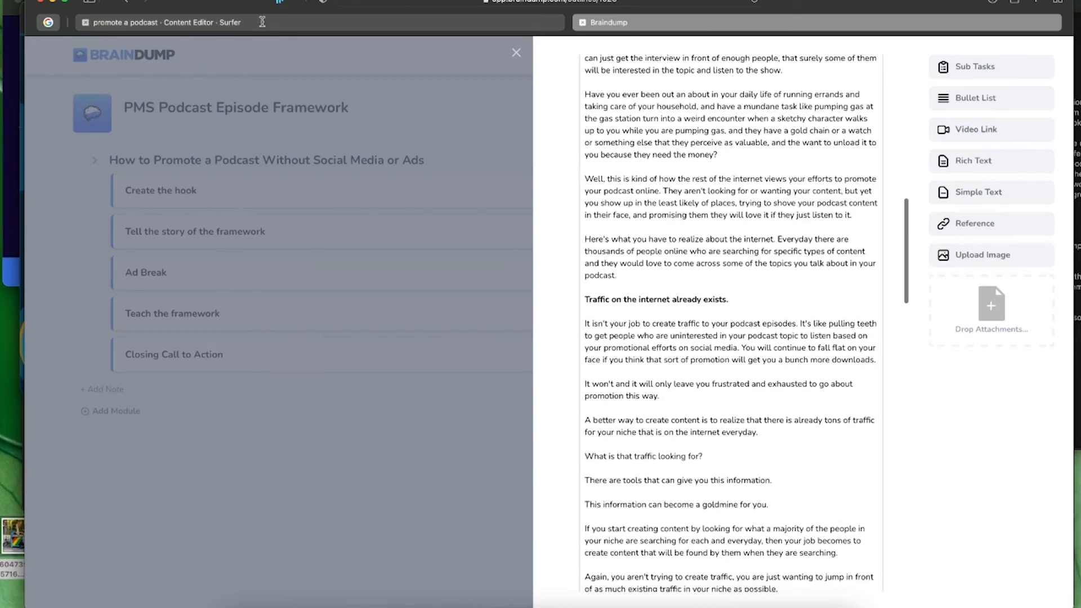
{"action": "left_click", "coordinate": [262, 23]}
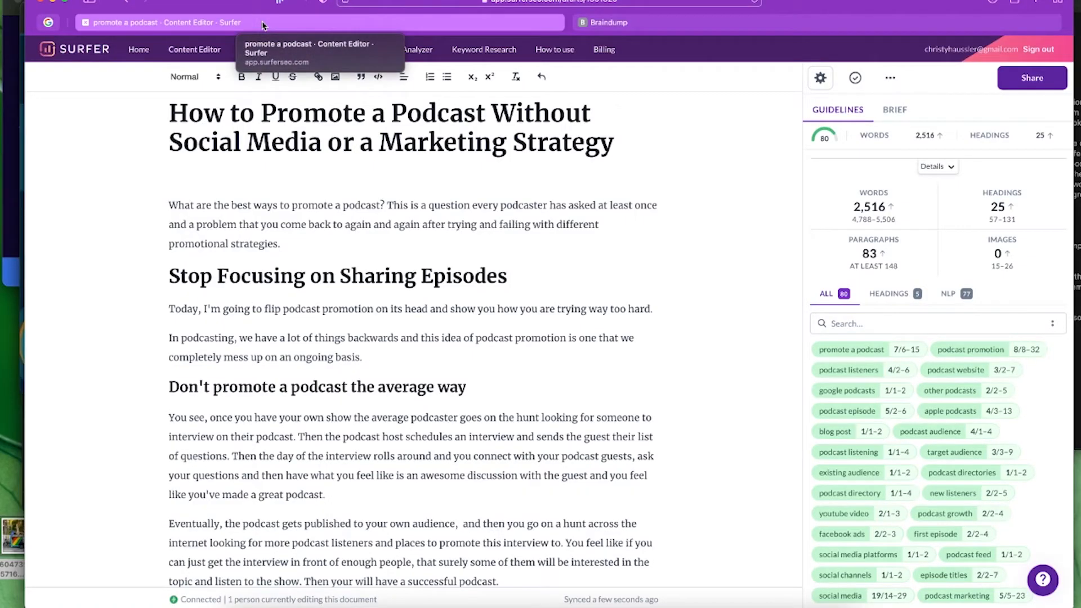
{"action": "left_click", "coordinate": [708, 22]}
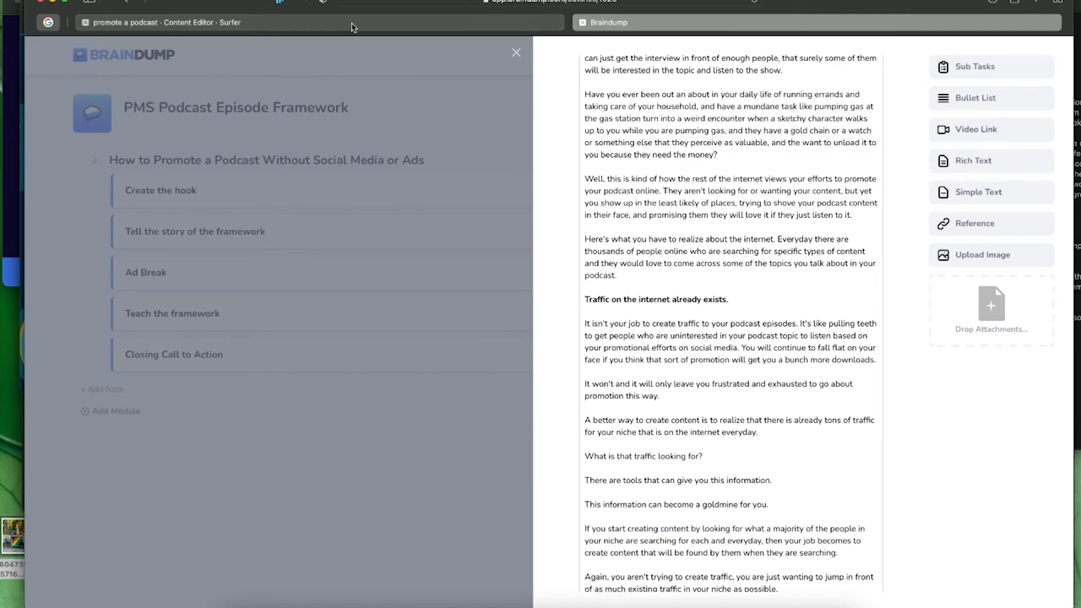
{"action": "left_click", "coordinate": [332, 25]}
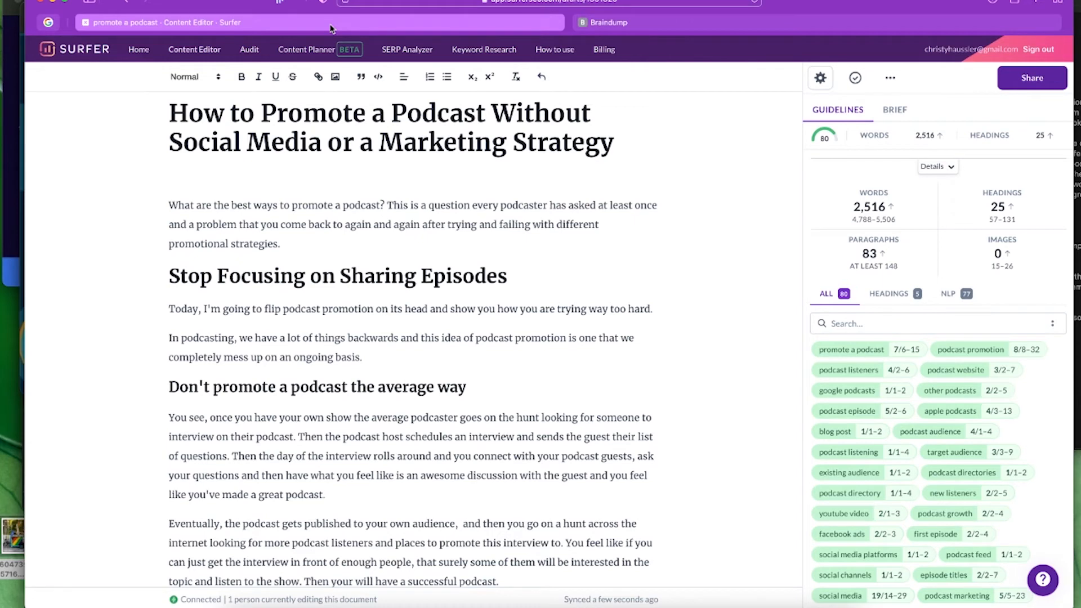
{"action": "left_click", "coordinate": [685, 29]}
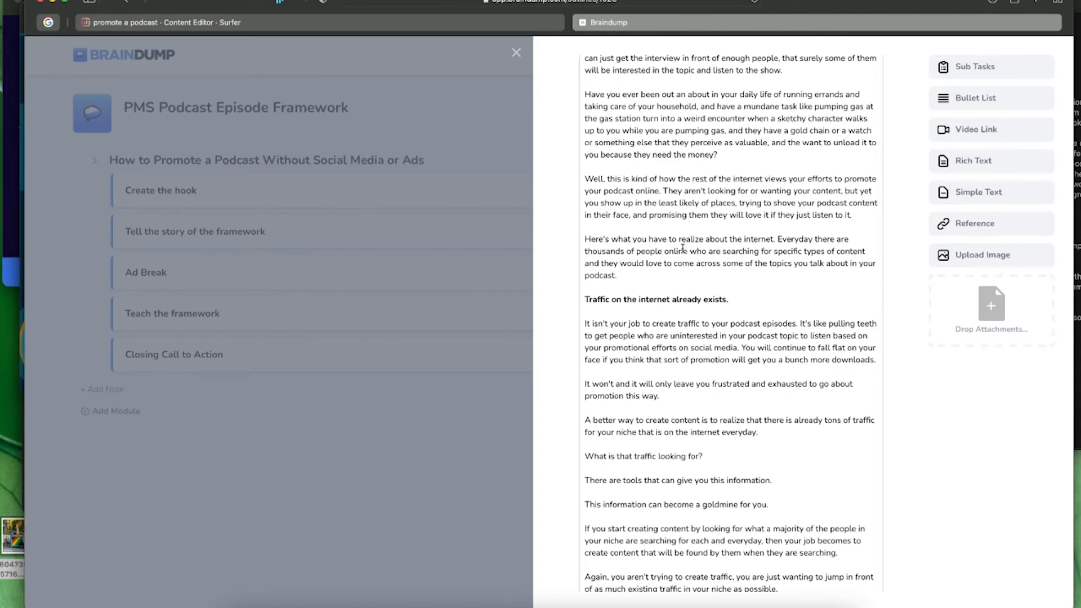
{"action": "scroll", "coordinate": [723, 259], "scroll_direction": "up", "scroll_amount": 1}
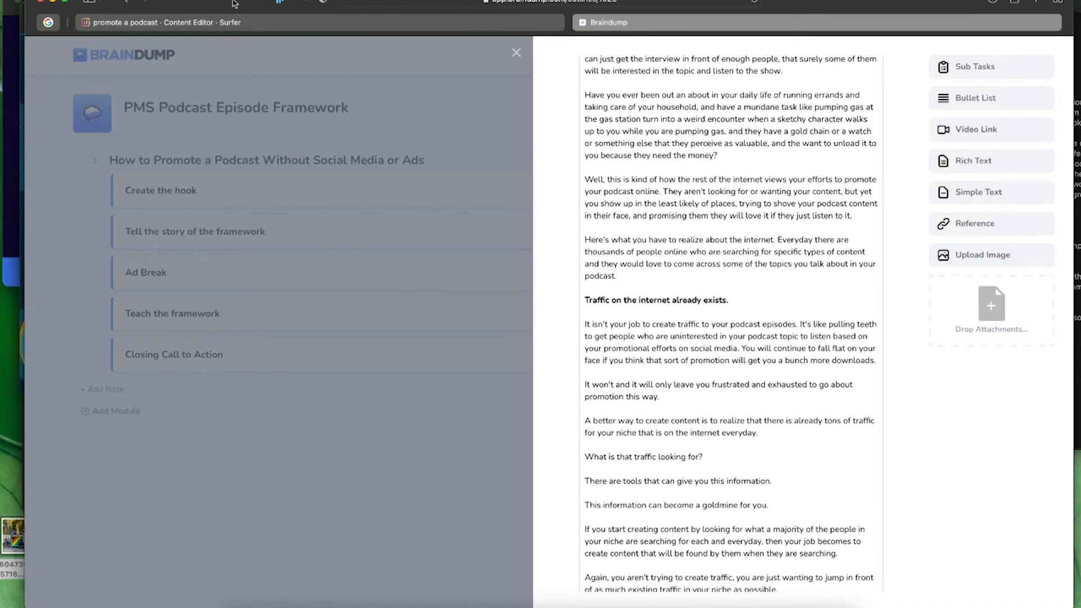
{"action": "left_click", "coordinate": [243, 23]}
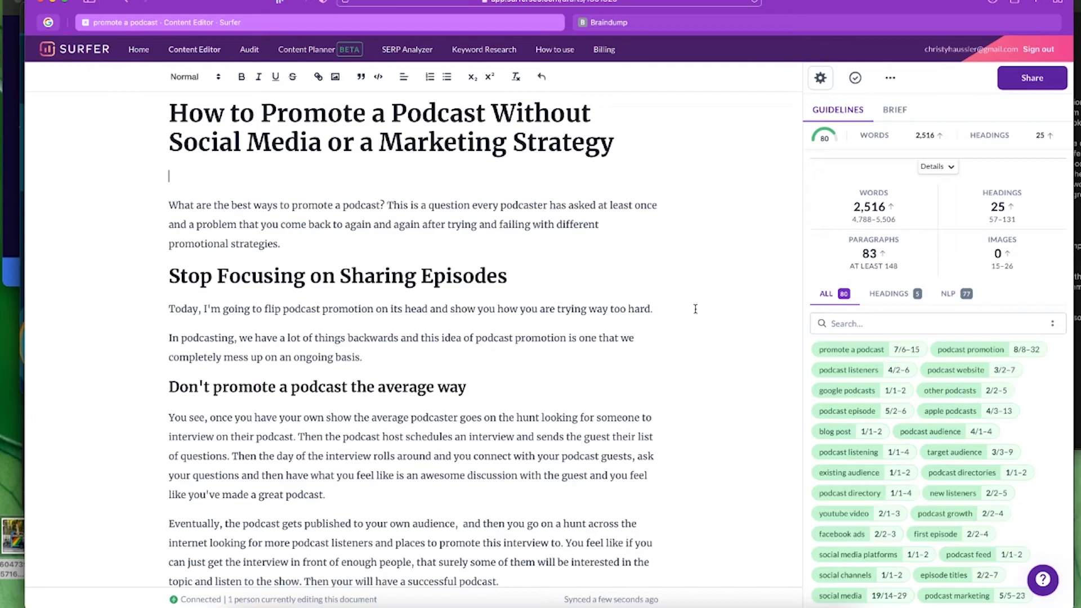
- Scroll through the 'promote a podcast' article to review its content
{"action": "scroll", "coordinate": [695, 309], "scroll_direction": "down", "scroll_amount": 7}
{"action": "scroll", "coordinate": [702, 317], "scroll_direction": "down", "scroll_amount": 12}
{"action": "scroll", "coordinate": [702, 316], "scroll_direction": "up", "scroll_amount": 20}
{"action": "scroll", "coordinate": [702, 315], "scroll_direction": "up", "scroll_amount": 1}
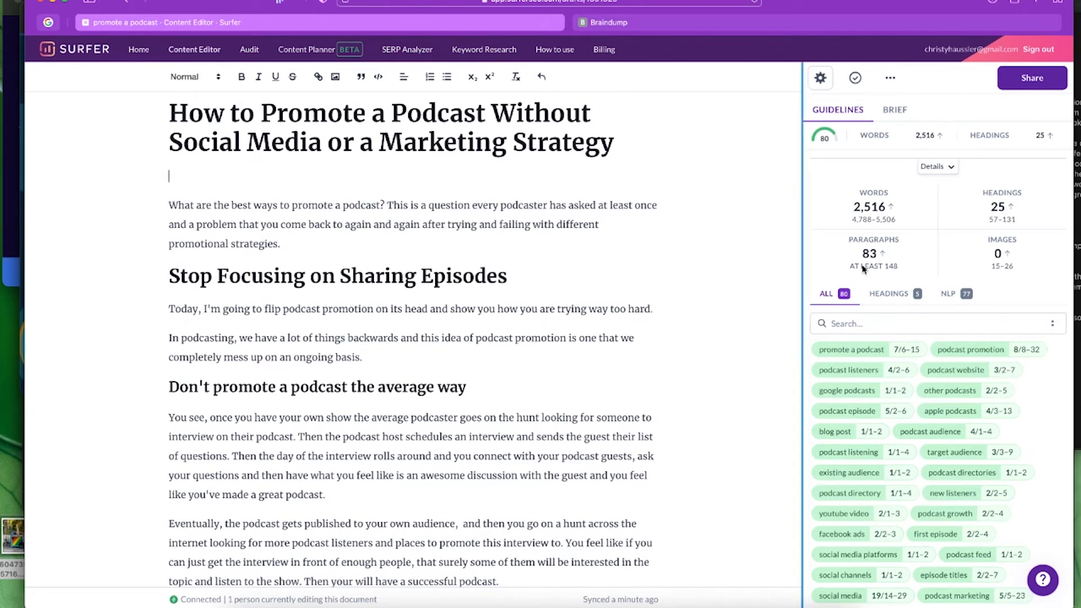
{"action": "scroll", "coordinate": [882, 254], "scroll_direction": "up", "scroll_amount": 3}
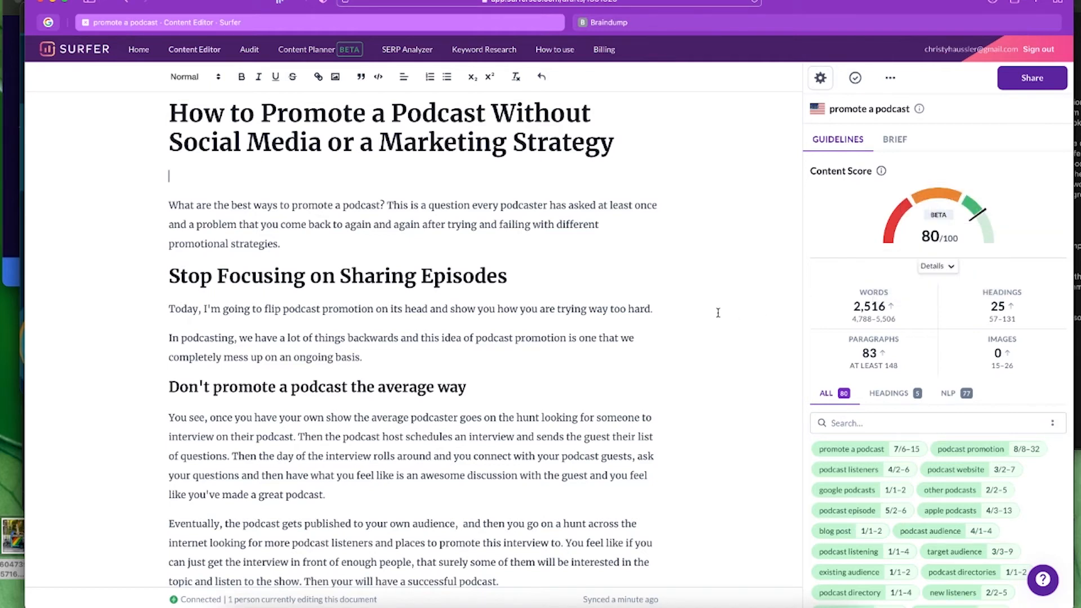
{"action": "scroll", "coordinate": [718, 317], "scroll_direction": "down", "scroll_amount": 1}
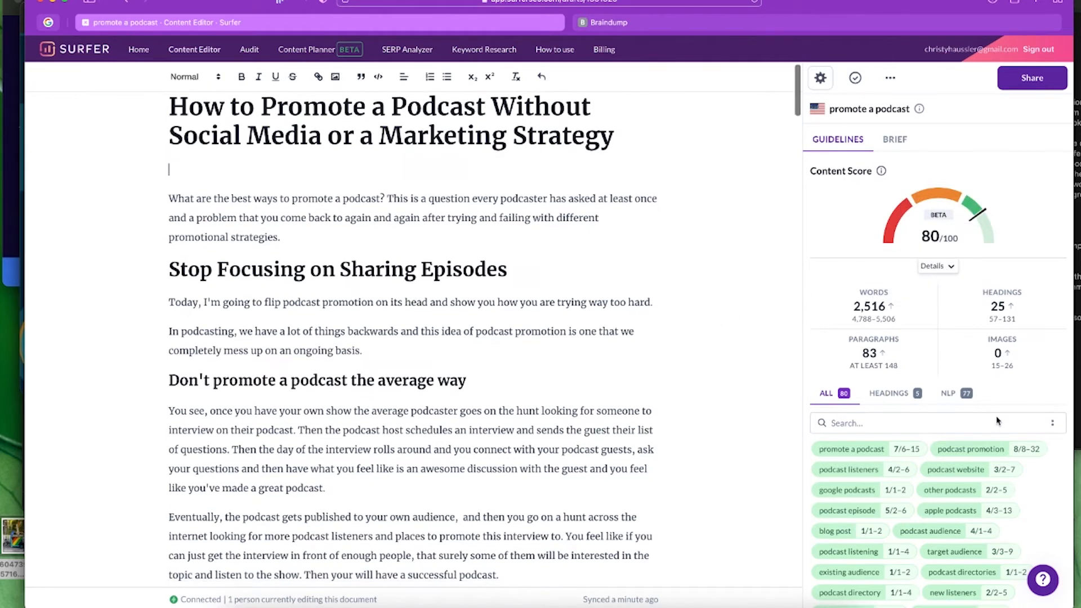
{"action": "scroll", "coordinate": [994, 418], "scroll_direction": "down", "scroll_amount": 5}
{"action": "scroll", "coordinate": [1047, 411], "scroll_direction": "down", "scroll_amount": 3}
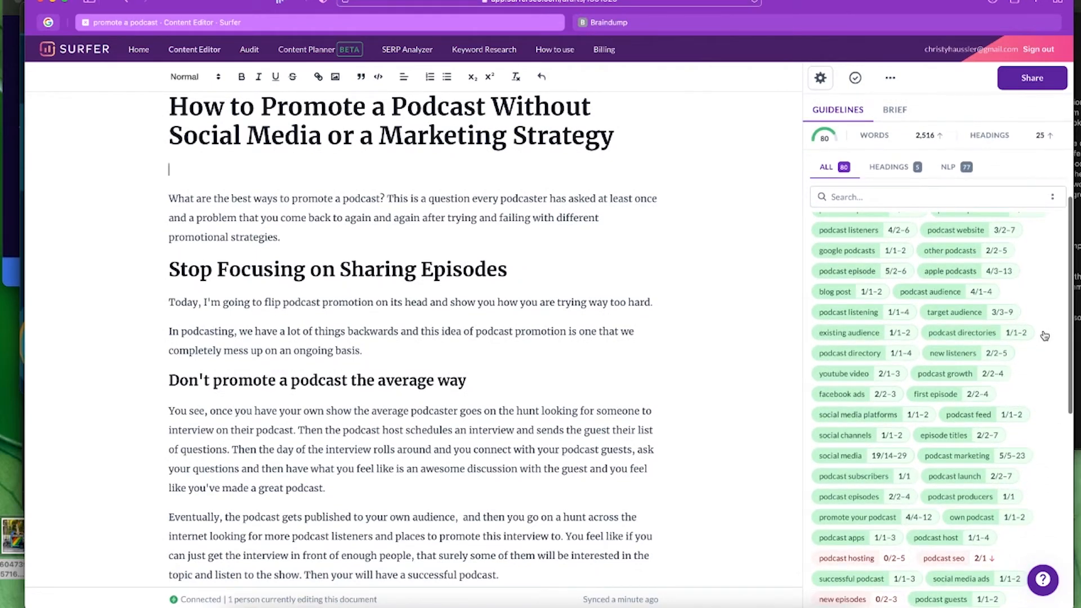
{"action": "scroll", "coordinate": [1046, 337], "scroll_direction": "up", "scroll_amount": 1}
- Highlight where 'podcast host' appears, then scroll the guidelines back up to the 80/100 score
{"action": "left_click", "coordinate": [984, 557]}
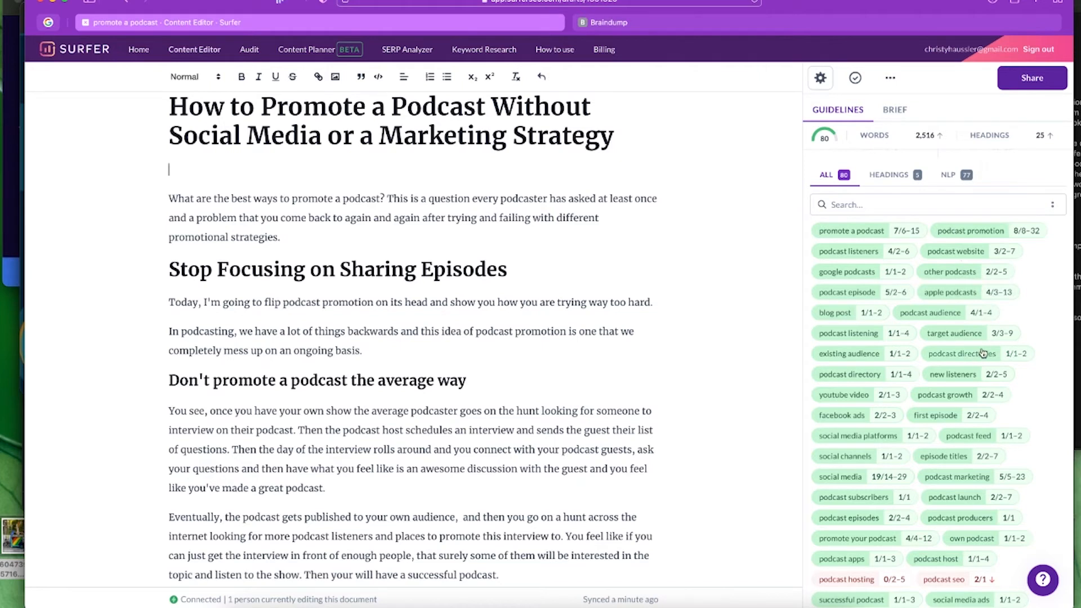
{"action": "mouse_move", "coordinate": [983, 353]}
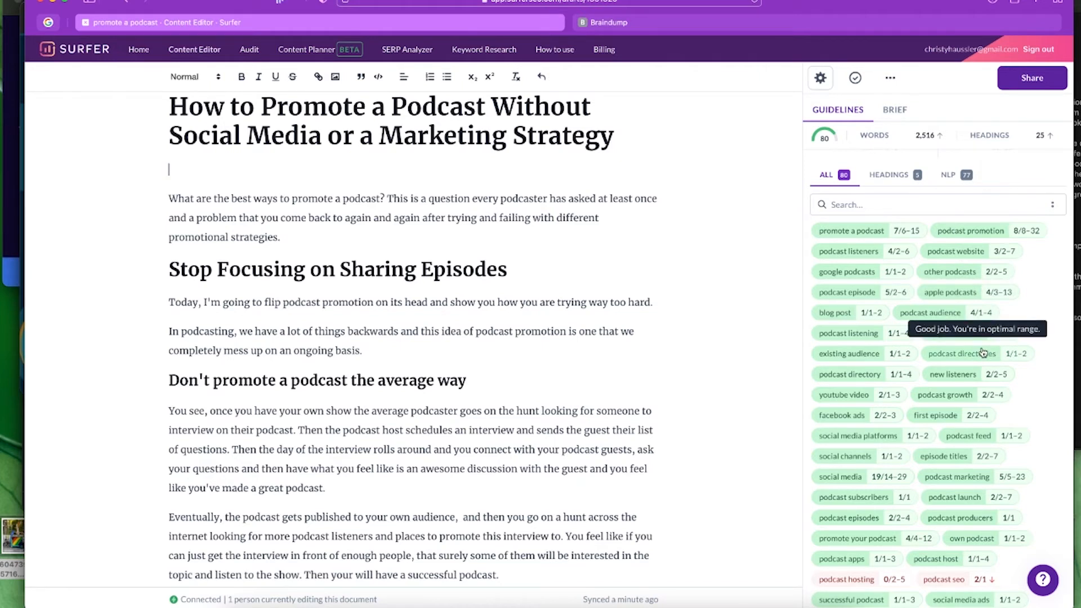
{"action": "scroll", "coordinate": [983, 353], "scroll_direction": "down", "scroll_amount": 4}
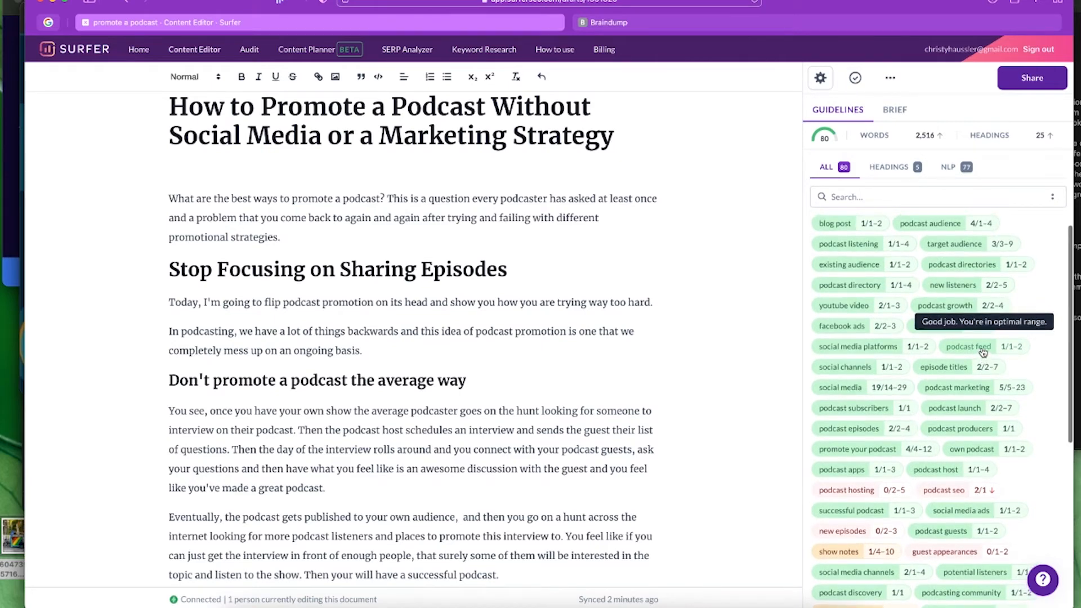
{"action": "scroll", "coordinate": [983, 353], "scroll_direction": "up", "scroll_amount": 3}
{"action": "scroll", "coordinate": [983, 353], "scroll_direction": "up", "scroll_amount": 3}
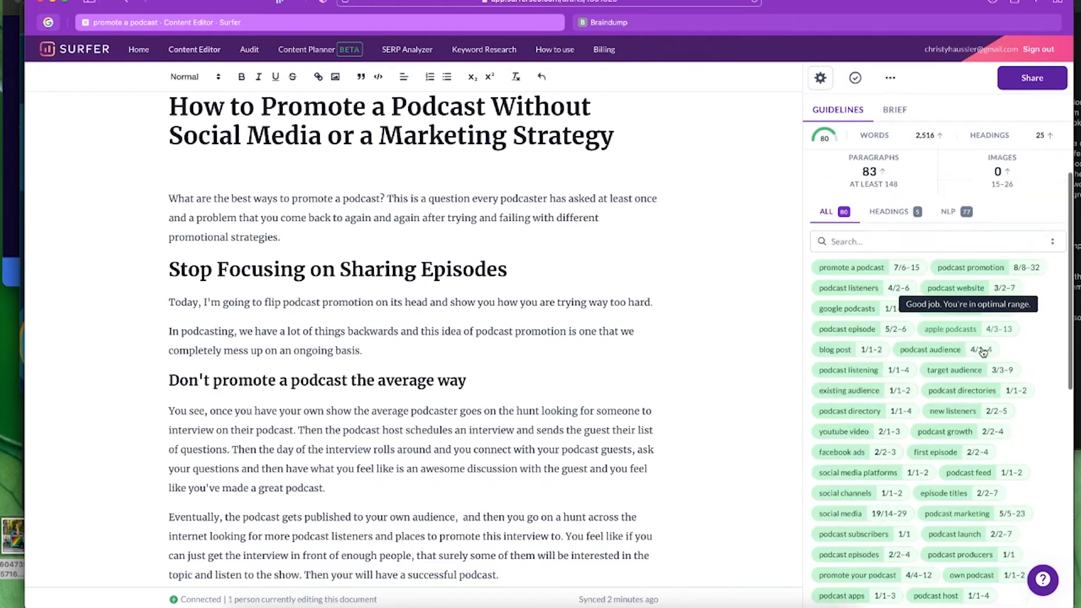
{"action": "scroll", "coordinate": [983, 353], "scroll_direction": "up", "scroll_amount": 5}
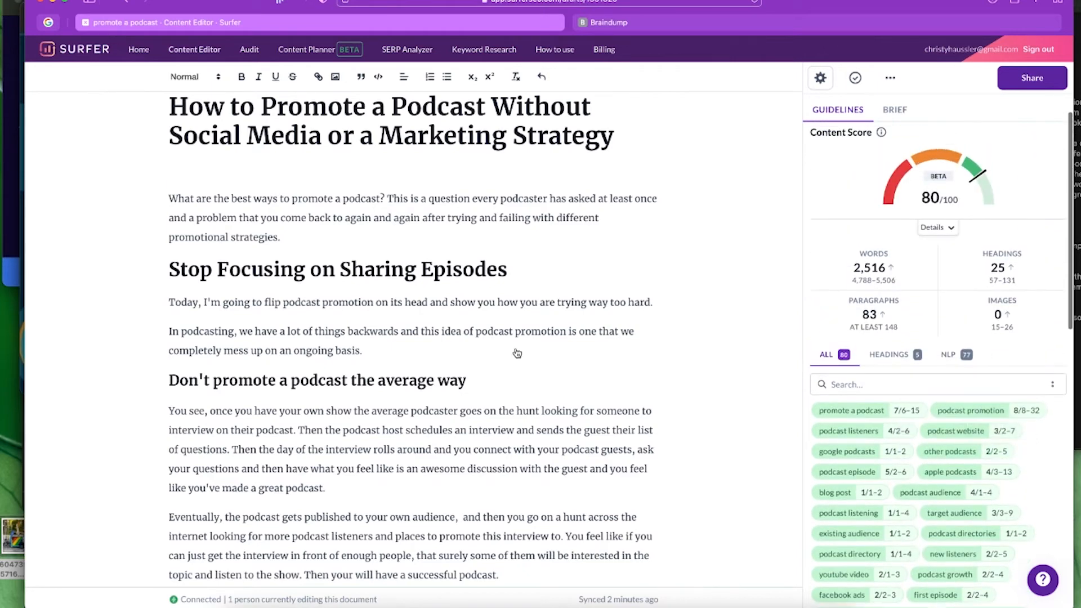
{"action": "mouse_move", "coordinate": [853, 269]}
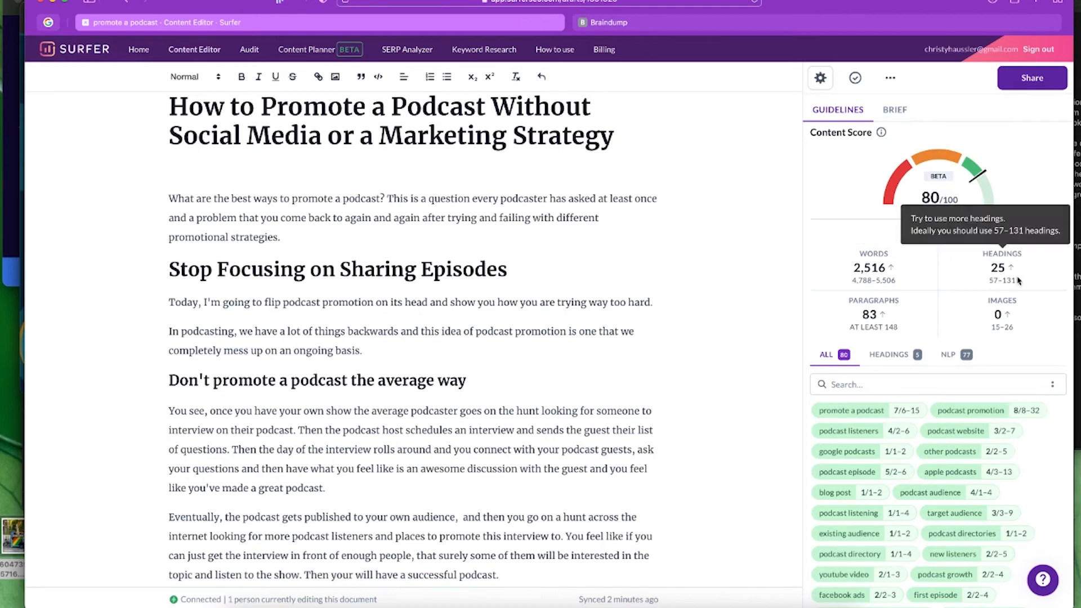
{"action": "mouse_move", "coordinate": [863, 326]}
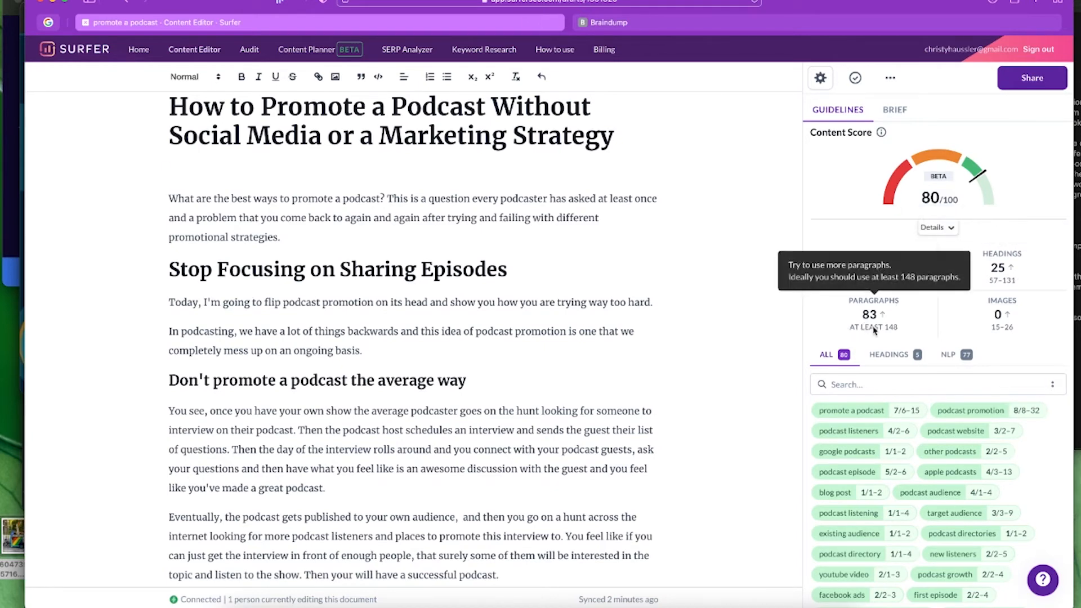
{"action": "scroll", "coordinate": [1025, 404], "scroll_direction": "down", "scroll_amount": 10}
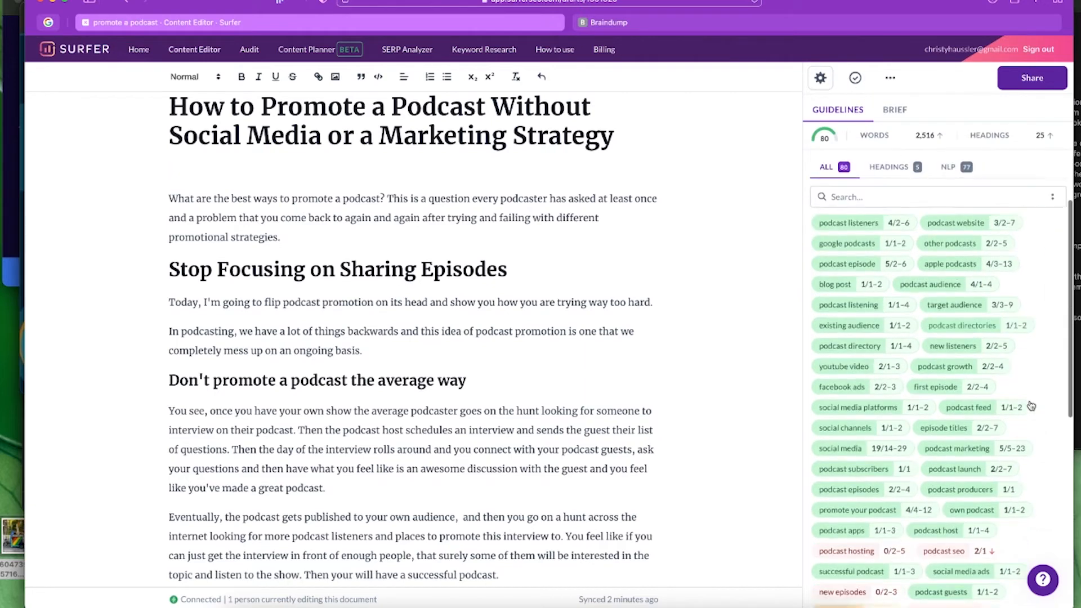
{"action": "scroll", "coordinate": [1027, 404], "scroll_direction": "down", "scroll_amount": 5}
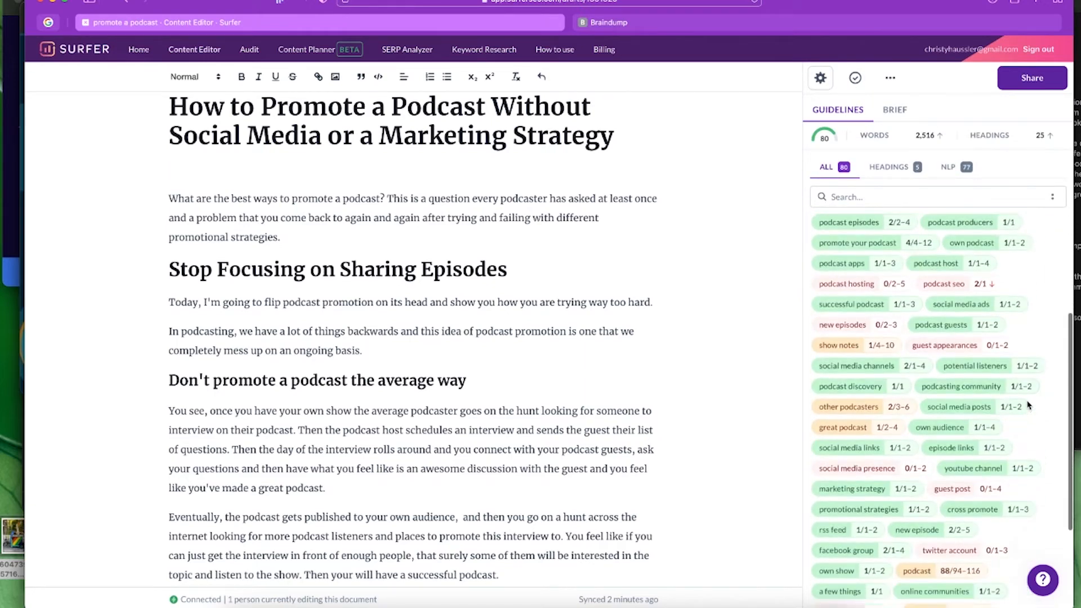
{"action": "scroll", "coordinate": [1028, 405], "scroll_direction": "down", "scroll_amount": 3}
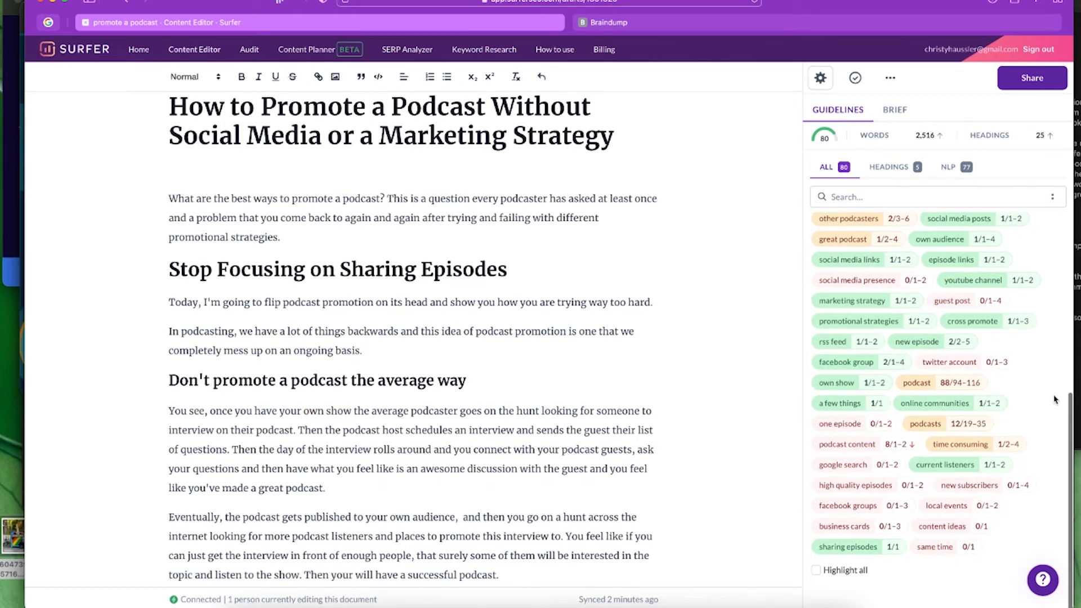
{"action": "mouse_move", "coordinate": [990, 388]}
{"action": "scroll", "coordinate": [989, 389], "scroll_direction": "up", "scroll_amount": 5}
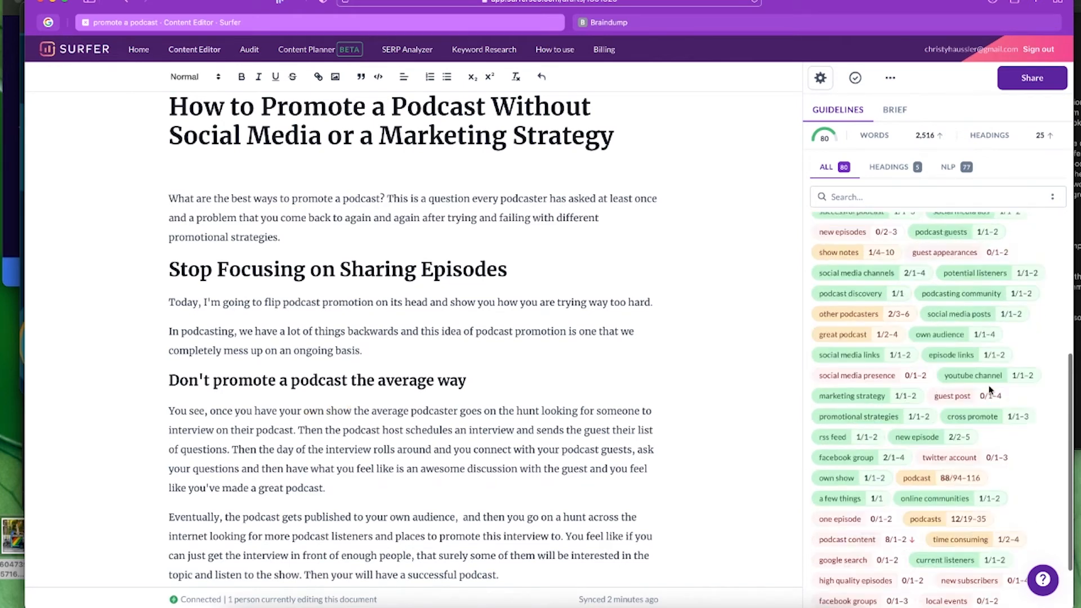
{"action": "scroll", "coordinate": [990, 388], "scroll_direction": "up", "scroll_amount": 2}
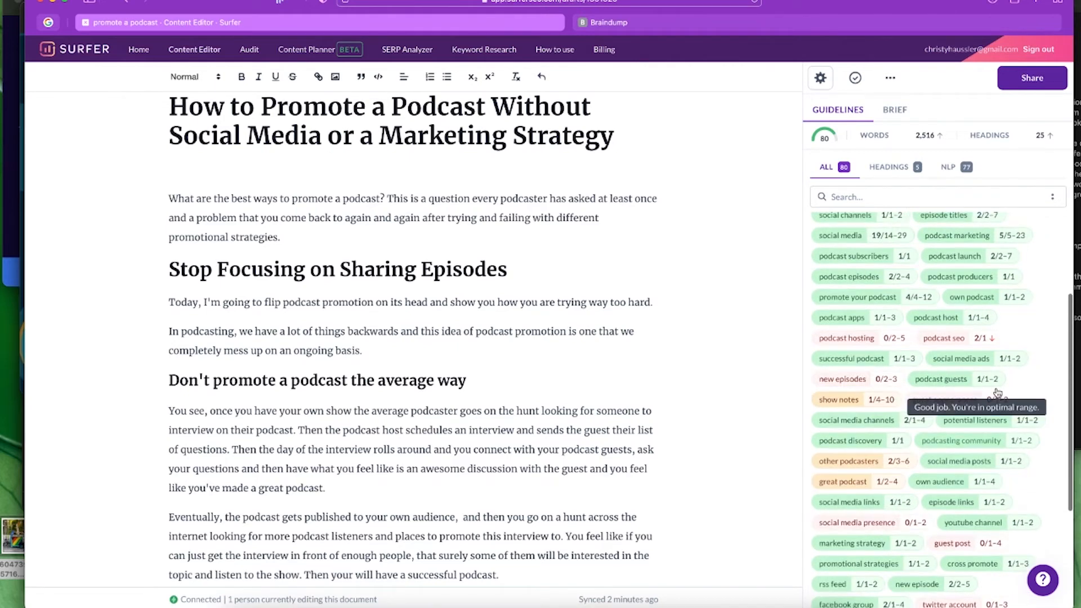
{"action": "scroll", "coordinate": [994, 391], "scroll_direction": "up", "scroll_amount": 8}
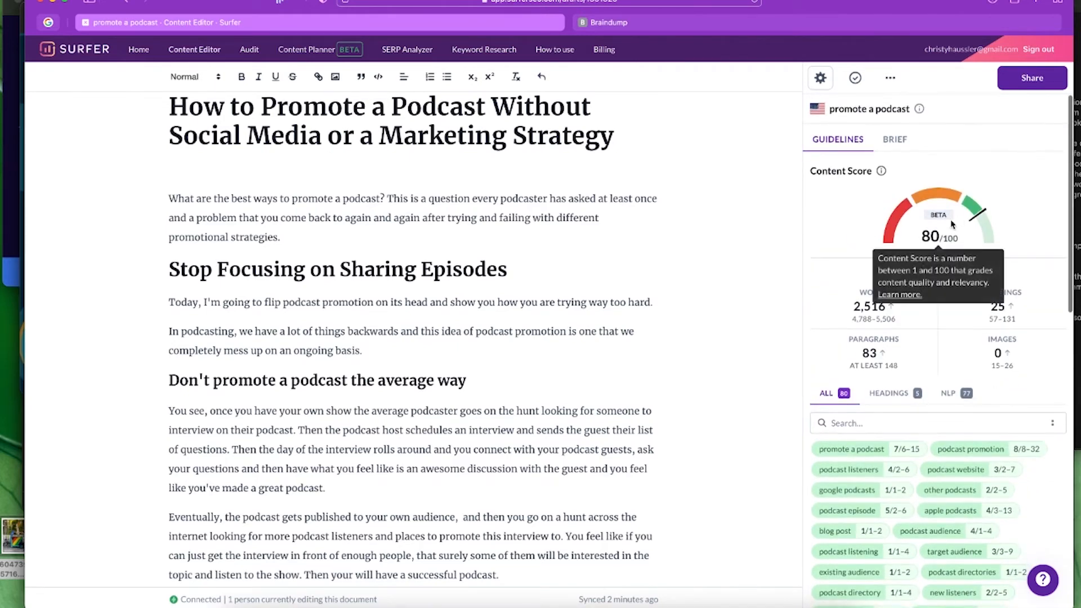
{"action": "scroll", "coordinate": [715, 447], "scroll_direction": "down", "scroll_amount": 3}
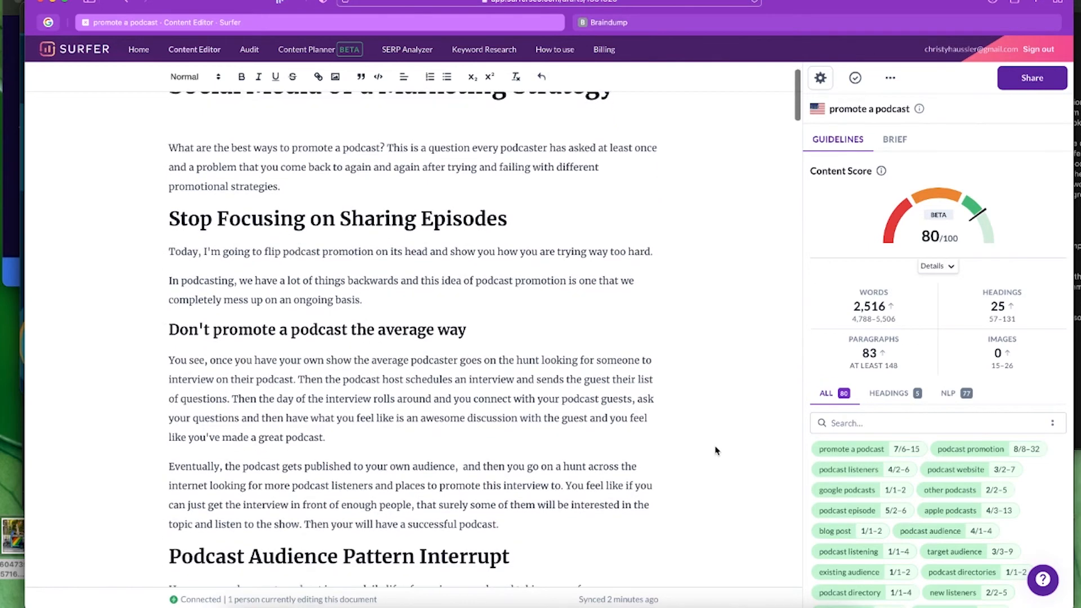
{"action": "scroll", "coordinate": [364, 246], "scroll_direction": "up", "scroll_amount": 2}
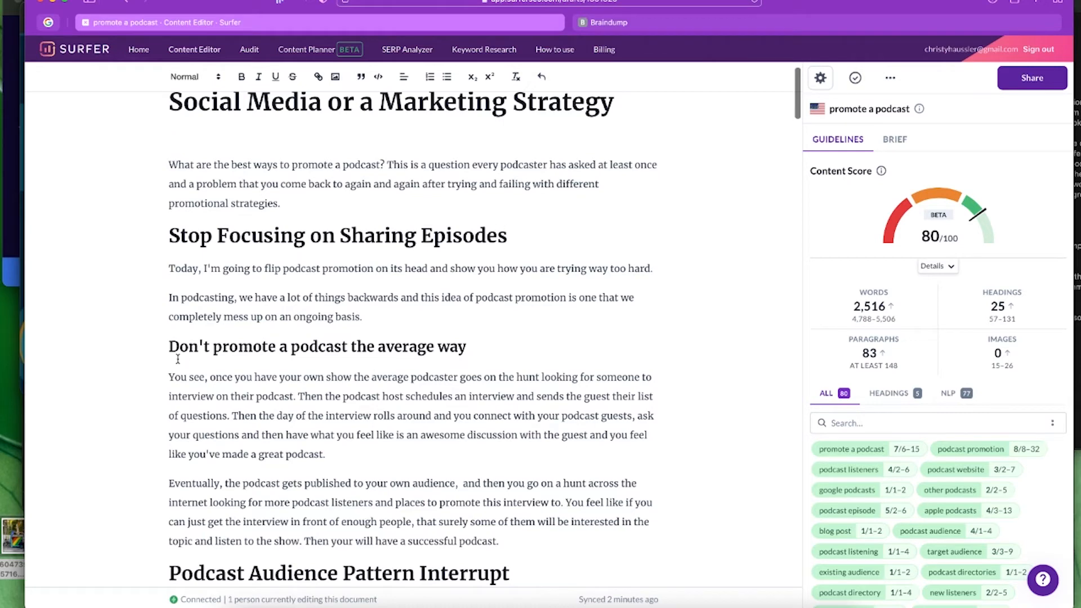
- Split the paragraph after 'social media posts.' so the falling-flat sentence stands alone
{"action": "scroll", "coordinate": [709, 387], "scroll_direction": "down", "scroll_amount": 5}
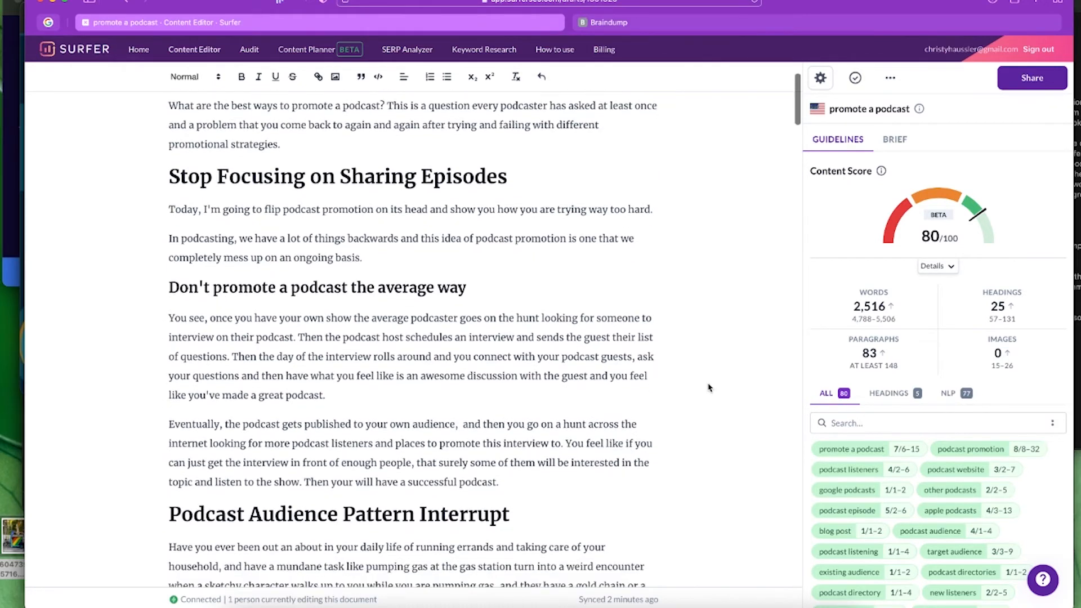
{"action": "scroll", "coordinate": [709, 388], "scroll_direction": "down", "scroll_amount": 3}
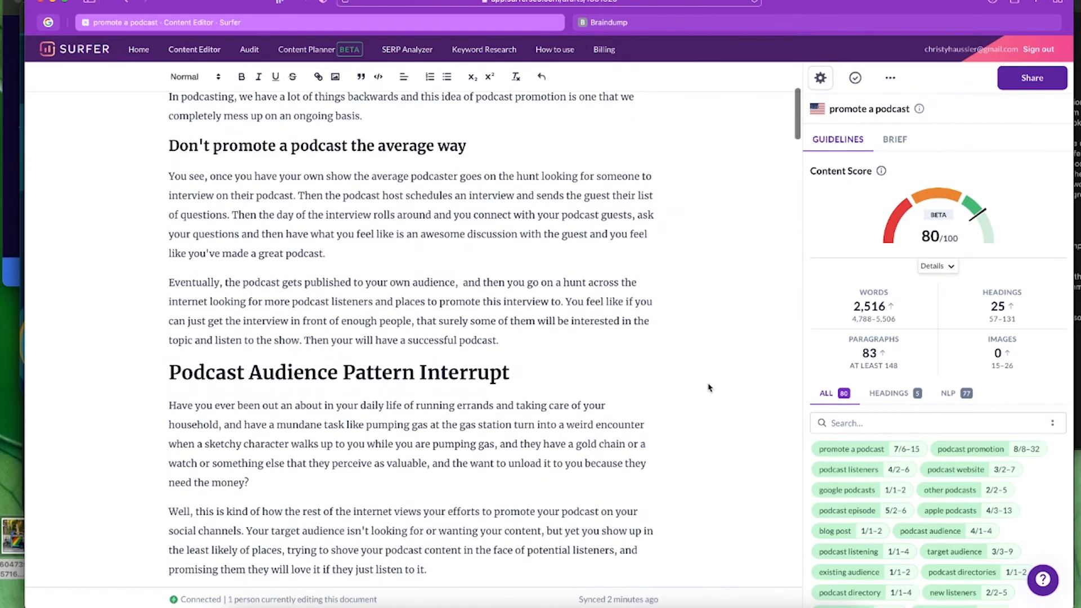
{"action": "scroll", "coordinate": [708, 388], "scroll_direction": "down", "scroll_amount": 6}
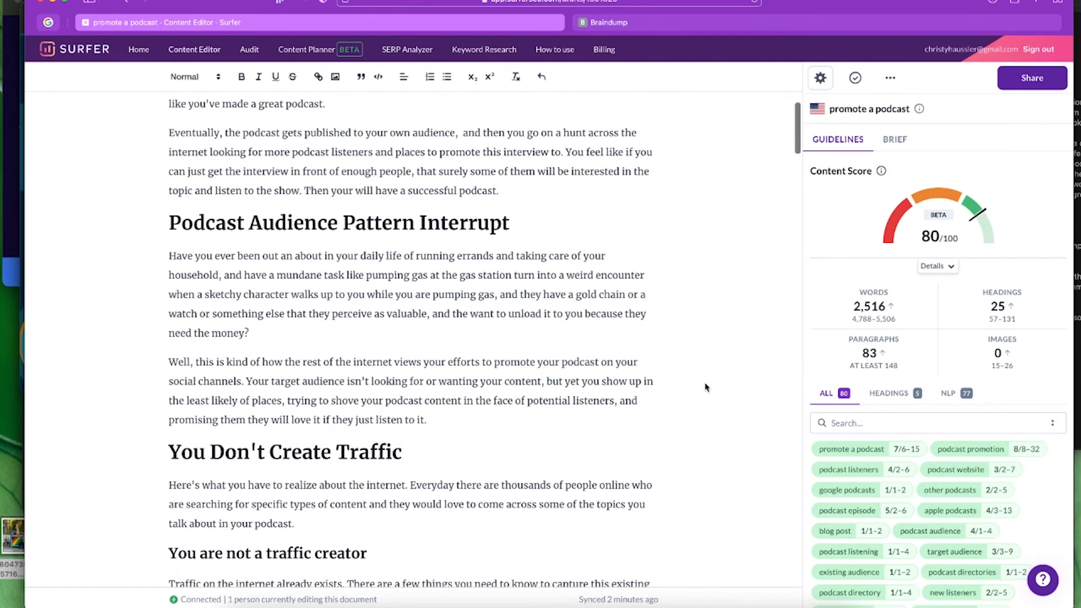
{"action": "scroll", "coordinate": [703, 387], "scroll_direction": "down", "scroll_amount": 6}
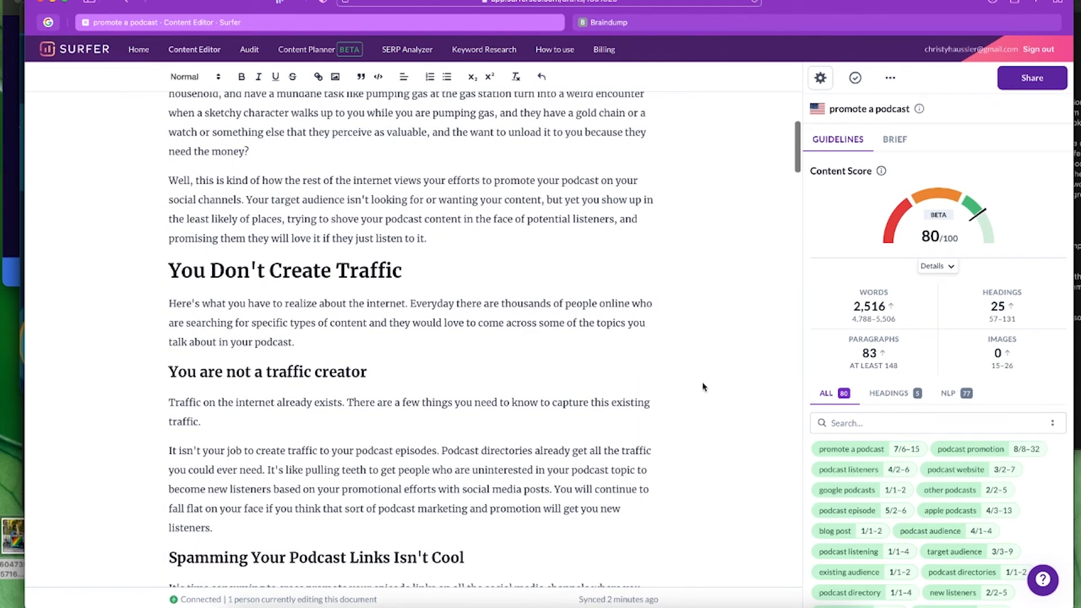
{"action": "scroll", "coordinate": [703, 386], "scroll_direction": "down", "scroll_amount": 3}
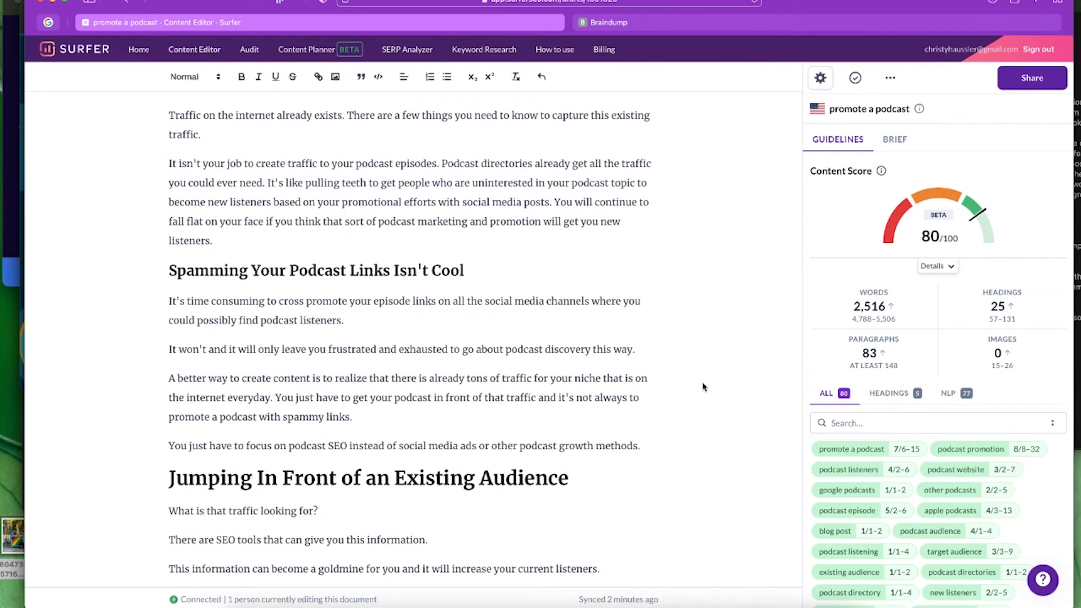
{"action": "left_click", "coordinate": [555, 201]}
{"action": "key", "text": "Return"}
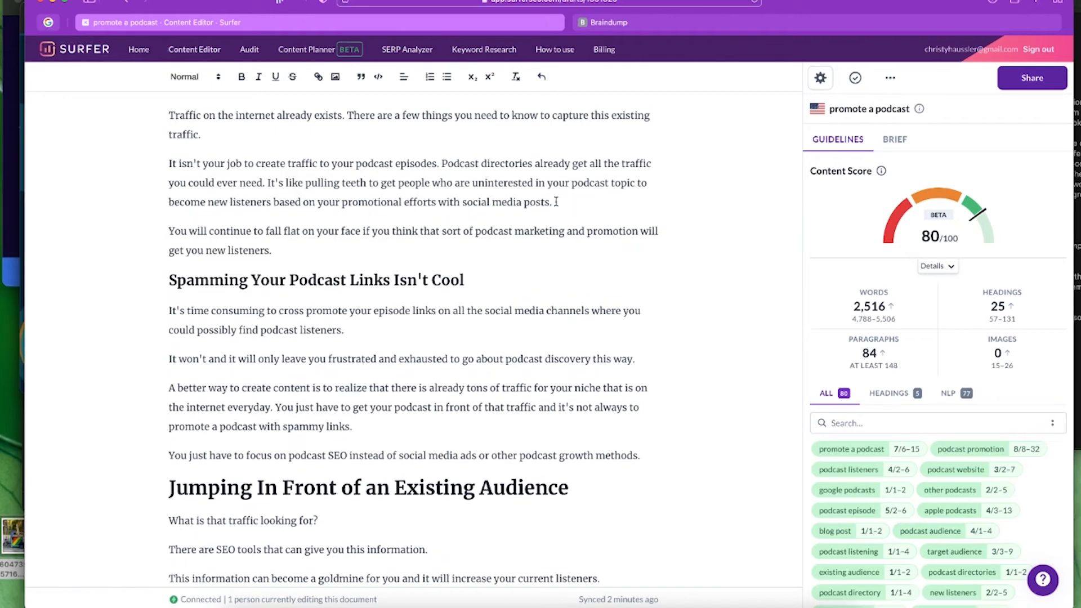
{"action": "scroll", "coordinate": [638, 279], "scroll_direction": "up", "scroll_amount": 5}
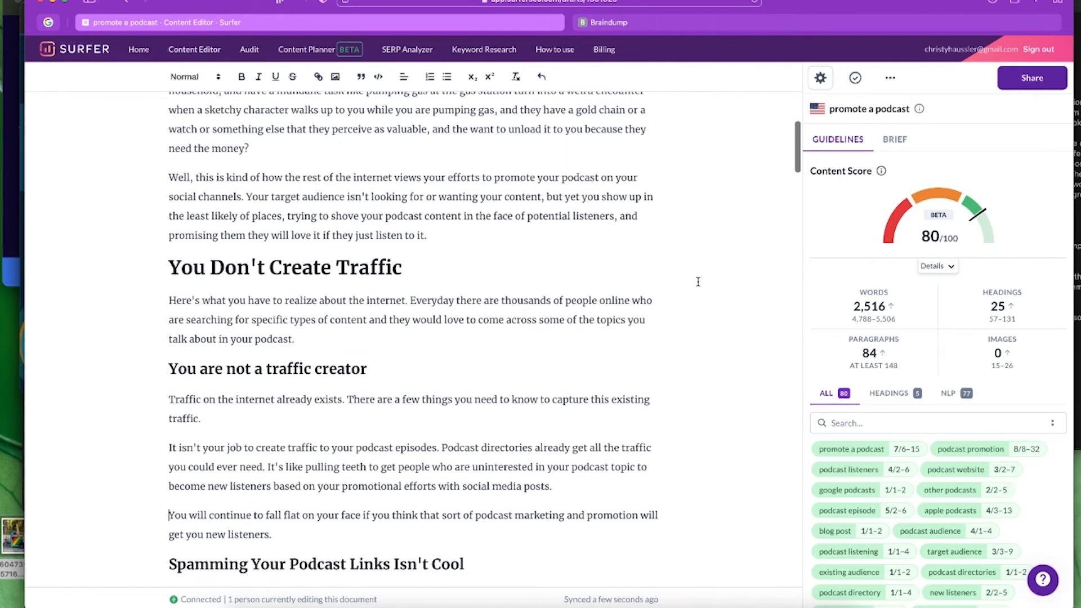
{"action": "scroll", "coordinate": [697, 282], "scroll_direction": "up", "scroll_amount": 1}
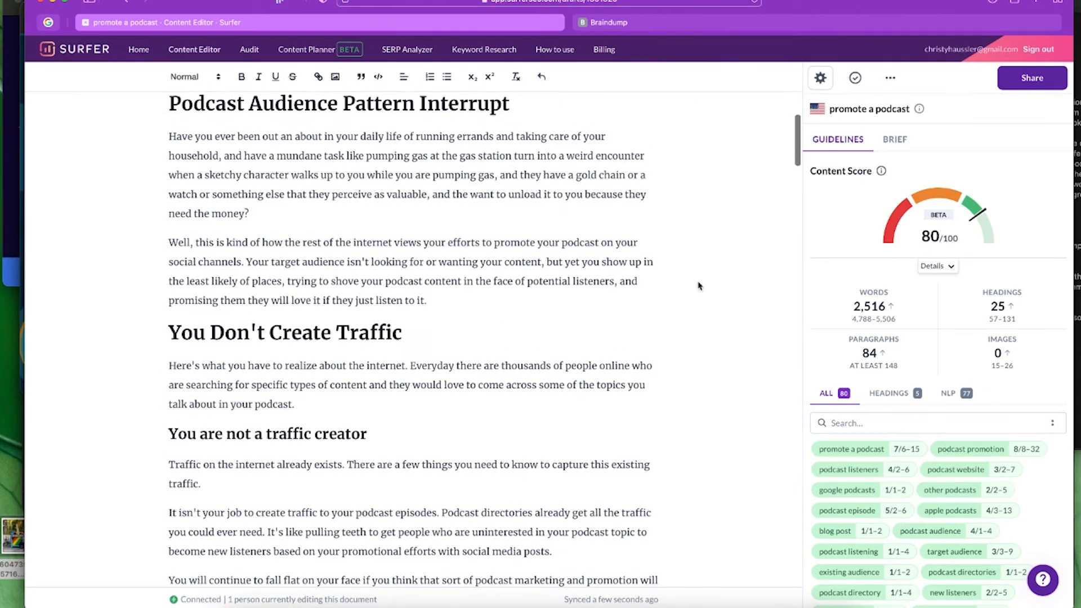
{"action": "scroll", "coordinate": [739, 318], "scroll_direction": "down", "scroll_amount": 5}
{"action": "scroll", "coordinate": [740, 318], "scroll_direction": "down", "scroll_amount": 5}
{"action": "scroll", "coordinate": [739, 318], "scroll_direction": "down", "scroll_amount": 4}
{"action": "scroll", "coordinate": [739, 318], "scroll_direction": "down", "scroll_amount": 2}
{"action": "scroll", "coordinate": [739, 318], "scroll_direction": "down", "scroll_amount": 5}
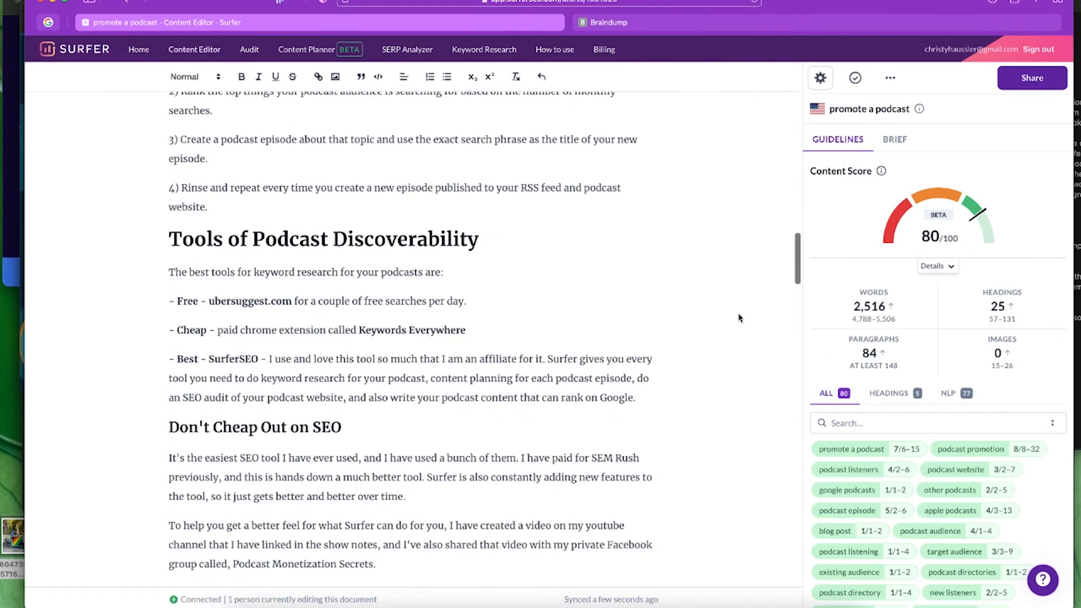
- Format the phrase 'best tools for keyword research' as bold italic, keeping the score at 80/100
{"action": "left_click_drag", "start_coordinate": [188, 272], "coordinate": [333, 272]}
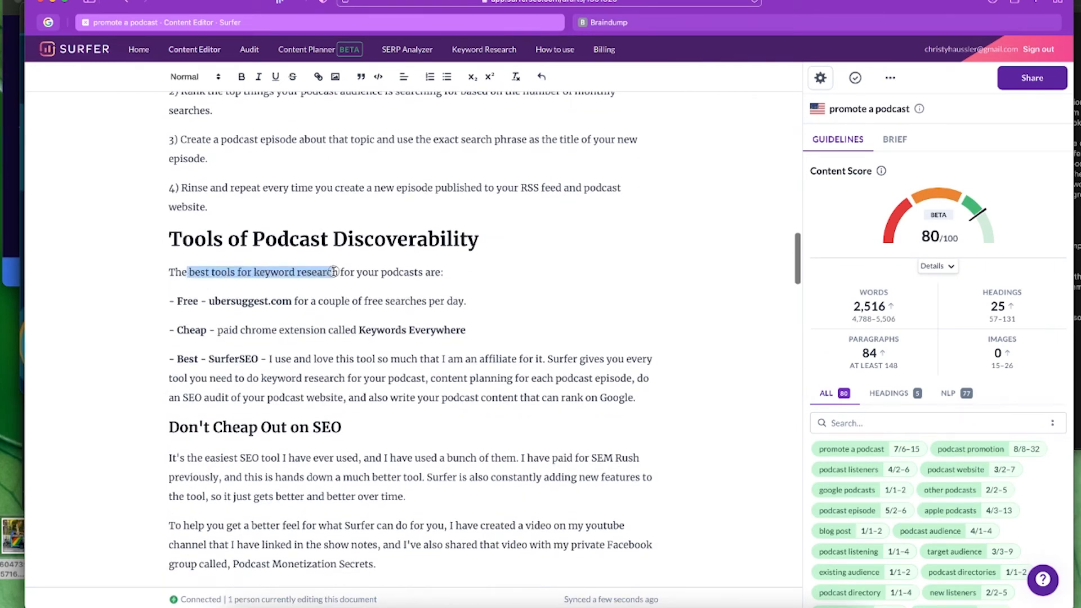
{"action": "left_click", "coordinate": [241, 77]}
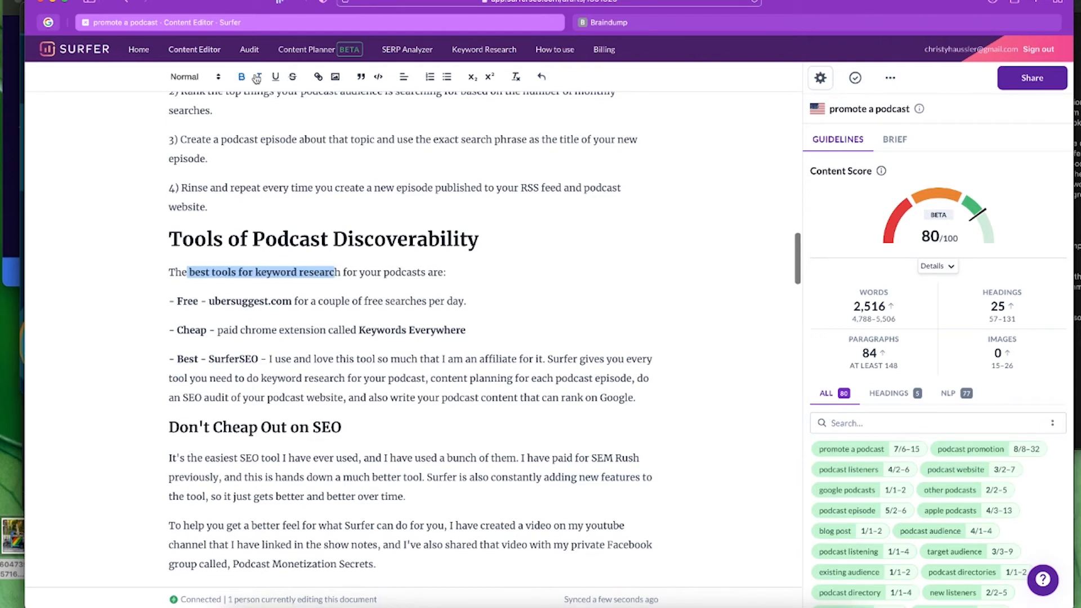
{"action": "left_click", "coordinate": [258, 77]}
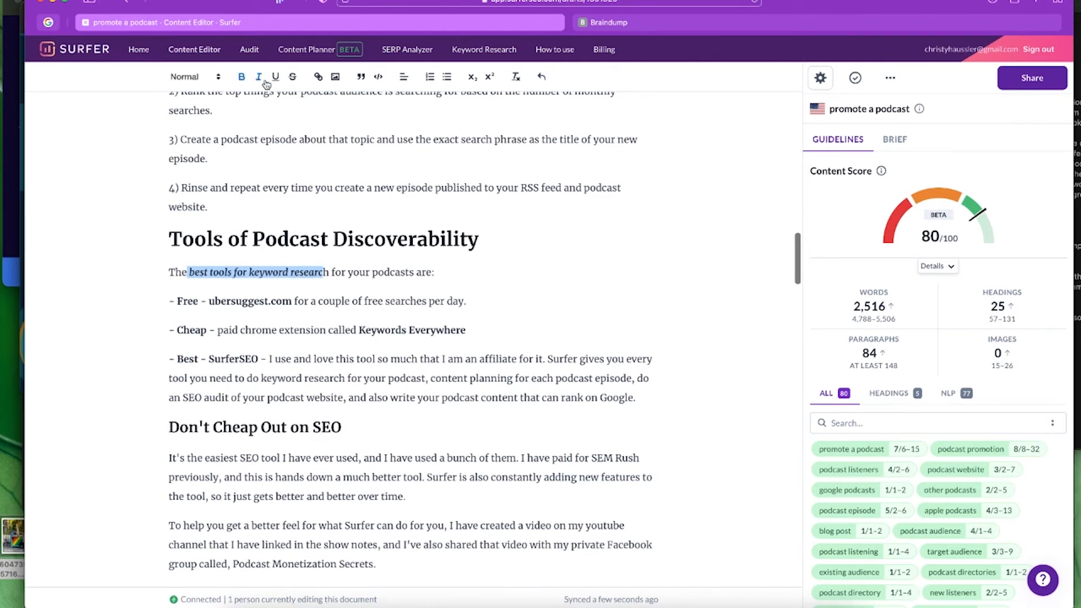
{"action": "left_click", "coordinate": [327, 272]}
{"action": "left_click", "coordinate": [242, 77]}
{"action": "left_click", "coordinate": [259, 76]}
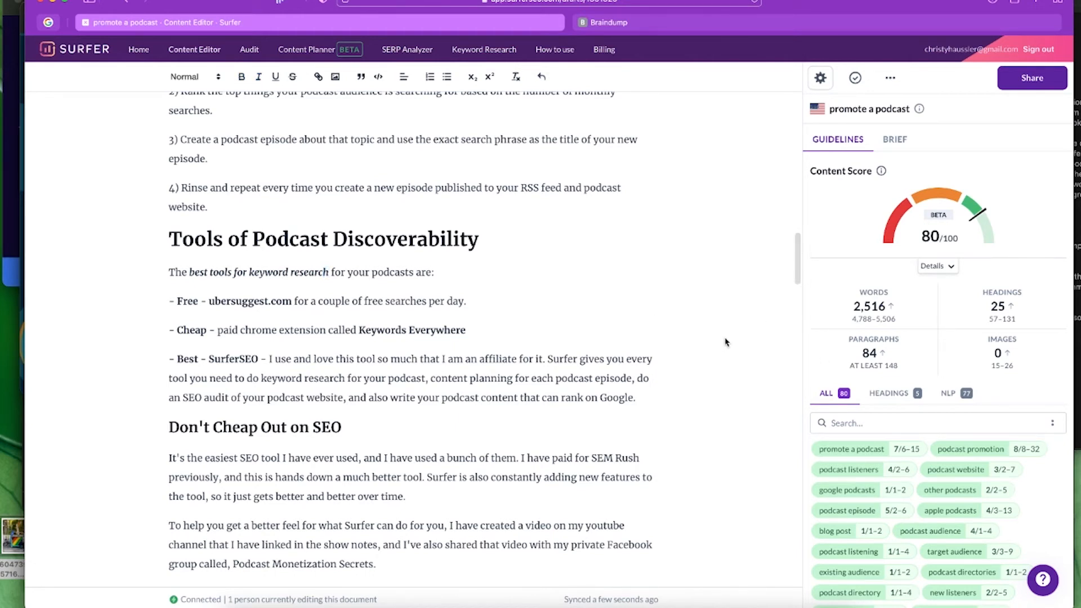
{"action": "scroll", "coordinate": [726, 341], "scroll_direction": "down", "scroll_amount": 4}
{"action": "scroll", "coordinate": [726, 341], "scroll_direction": "down", "scroll_amount": 12}
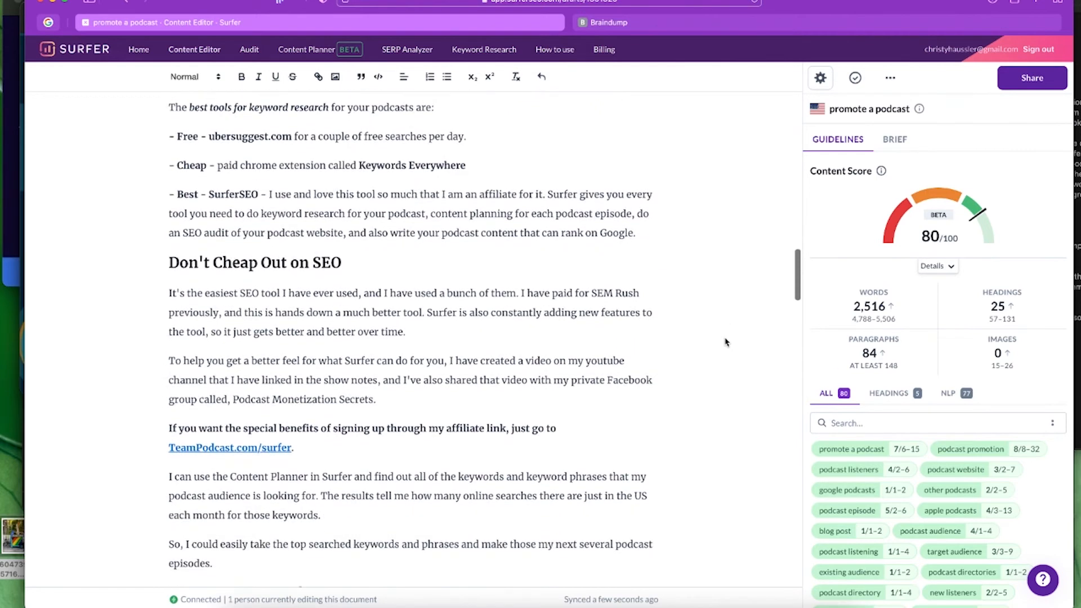
{"action": "scroll", "coordinate": [726, 341], "scroll_direction": "down", "scroll_amount": 7}
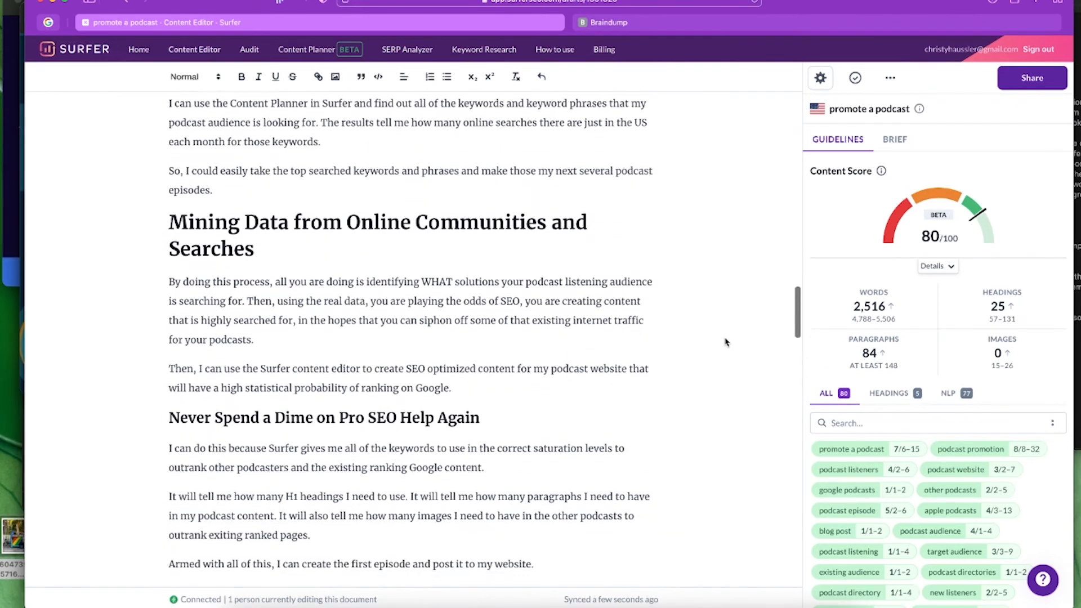
{"action": "scroll", "coordinate": [726, 342], "scroll_direction": "down", "scroll_amount": 1}
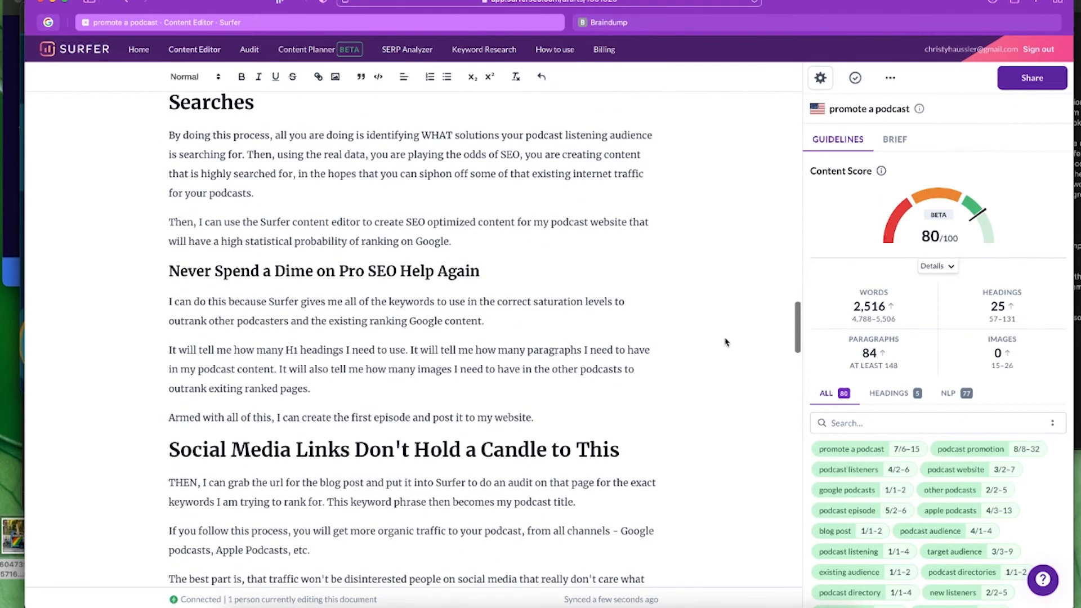
{"action": "scroll", "coordinate": [726, 342], "scroll_direction": "down", "scroll_amount": 8}
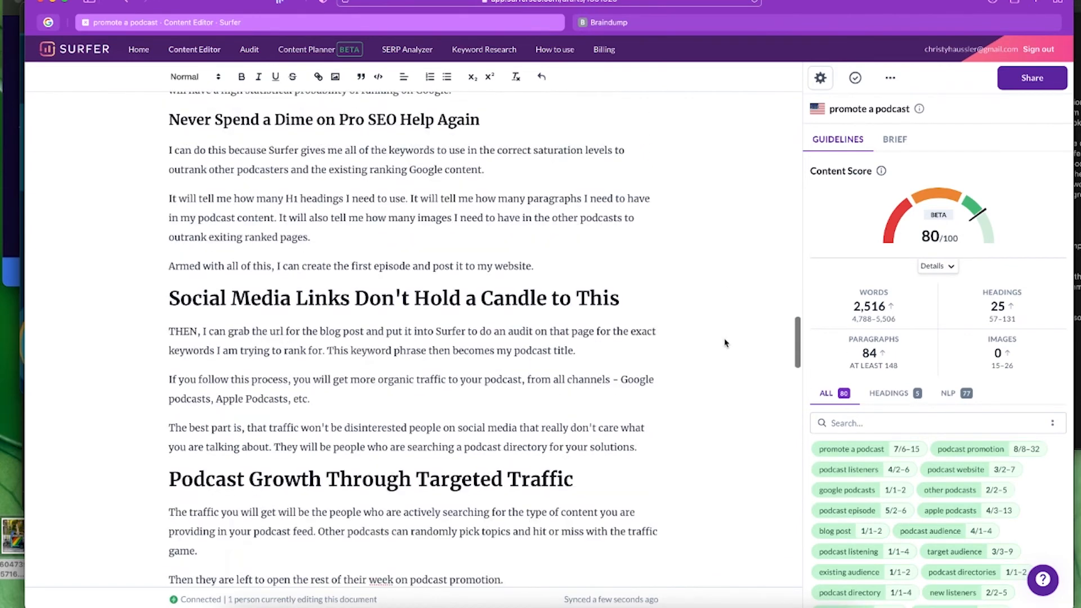
{"action": "scroll", "coordinate": [726, 342], "scroll_direction": "down", "scroll_amount": 8}
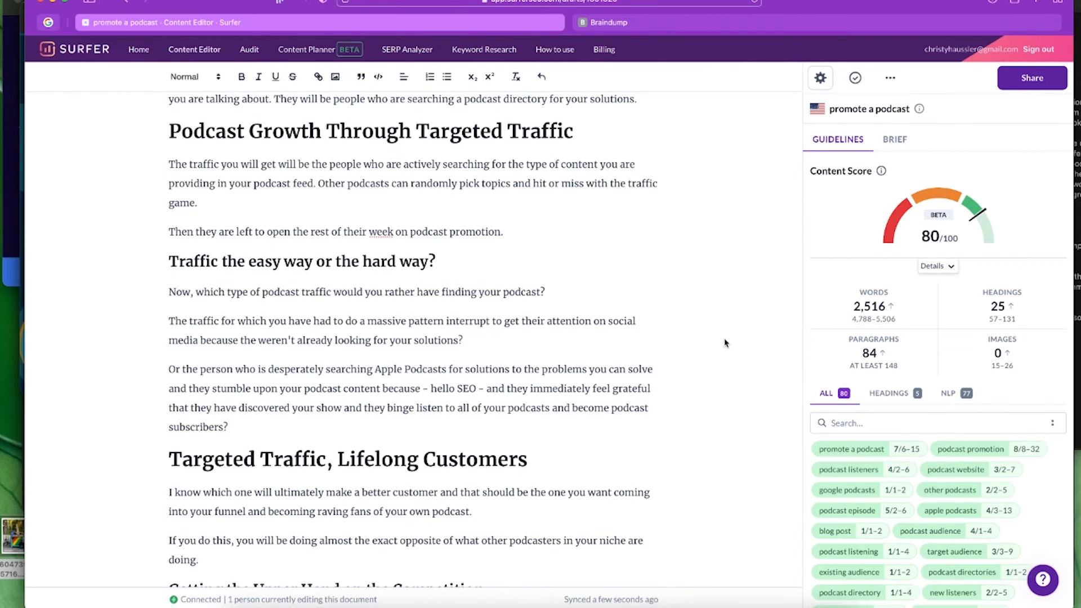
{"action": "scroll", "coordinate": [726, 342], "scroll_direction": "down", "scroll_amount": 2}
{"action": "scroll", "coordinate": [726, 342], "scroll_direction": "down", "scroll_amount": 12}
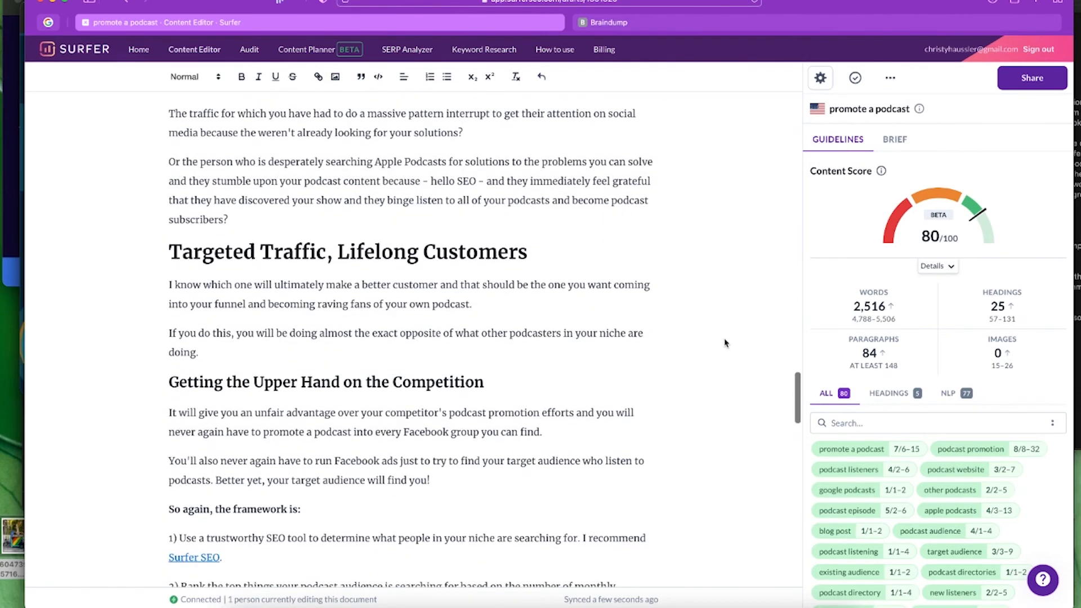
{"action": "scroll", "coordinate": [726, 342], "scroll_direction": "down", "scroll_amount": 9}
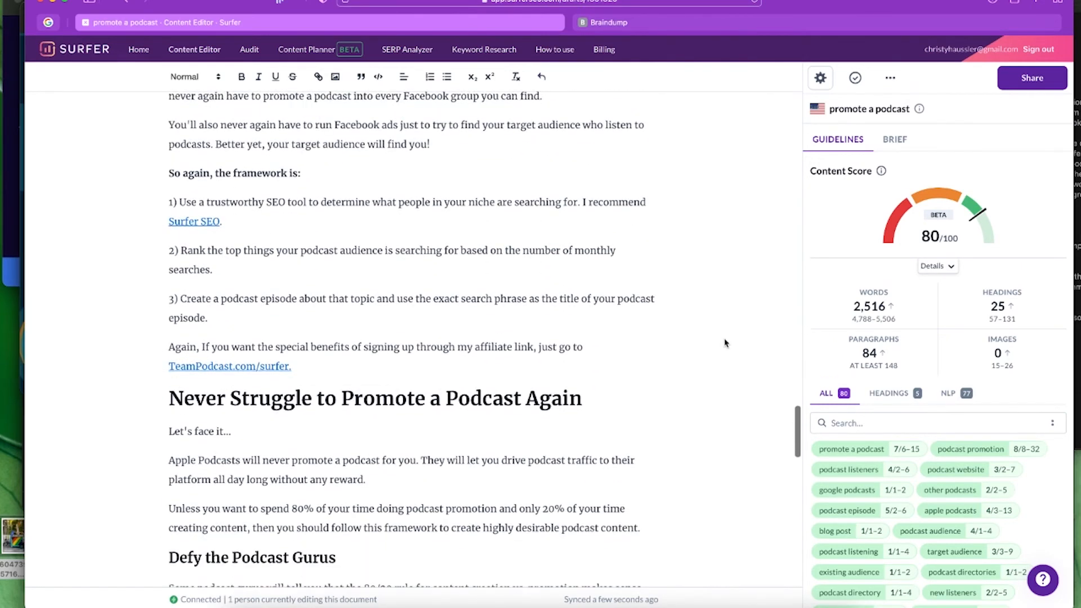
{"action": "scroll", "coordinate": [726, 342], "scroll_direction": "down", "scroll_amount": 3}
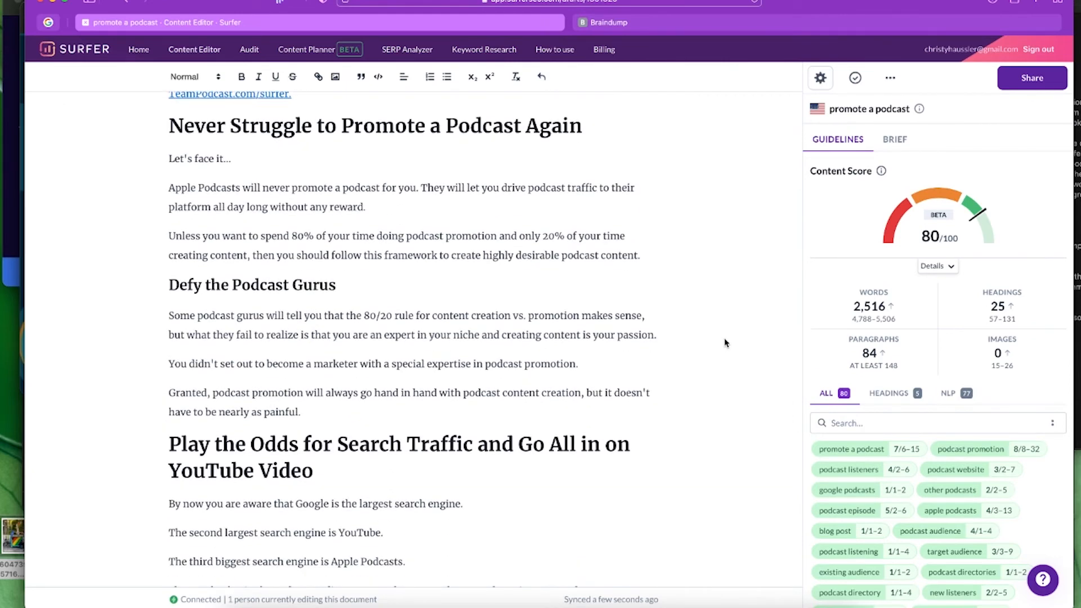
{"action": "scroll", "coordinate": [726, 342], "scroll_direction": "down", "scroll_amount": 5}
{"action": "scroll", "coordinate": [726, 343], "scroll_direction": "down", "scroll_amount": 10}
{"action": "scroll", "coordinate": [725, 343], "scroll_direction": "down", "scroll_amount": 4}
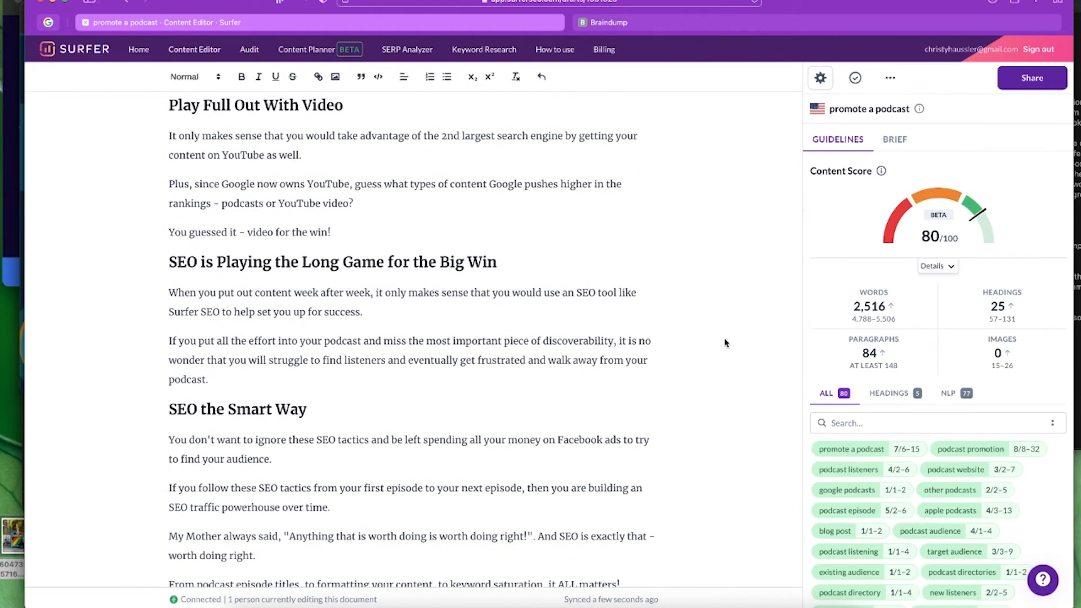
{"action": "scroll", "coordinate": [726, 343], "scroll_direction": "down", "scroll_amount": 1}
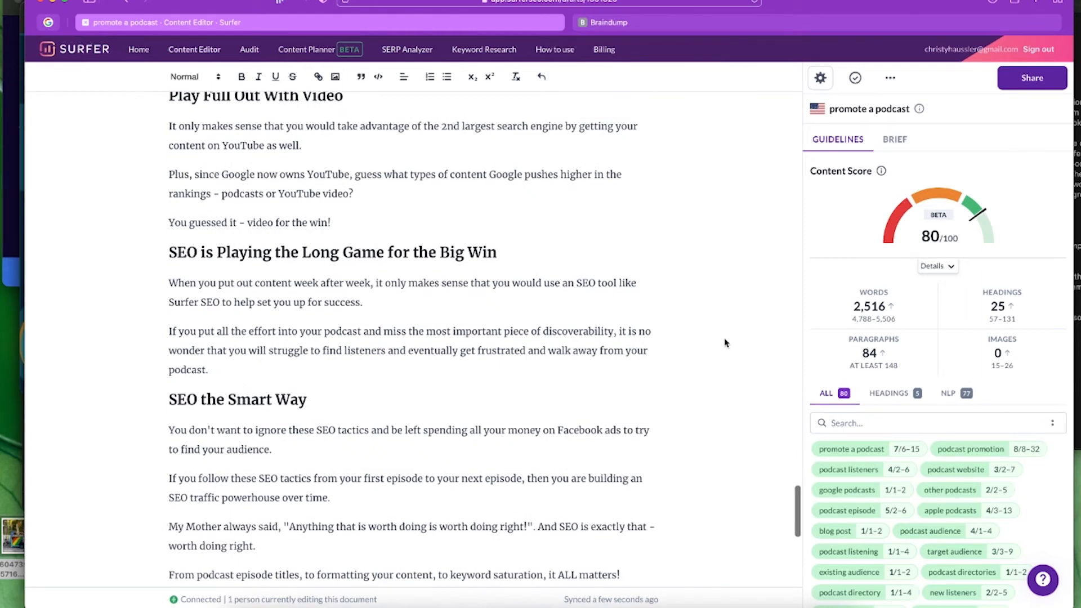
{"action": "scroll", "coordinate": [726, 342], "scroll_direction": "down", "scroll_amount": 9}
{"action": "scroll", "coordinate": [725, 342], "scroll_direction": "down", "scroll_amount": 3}
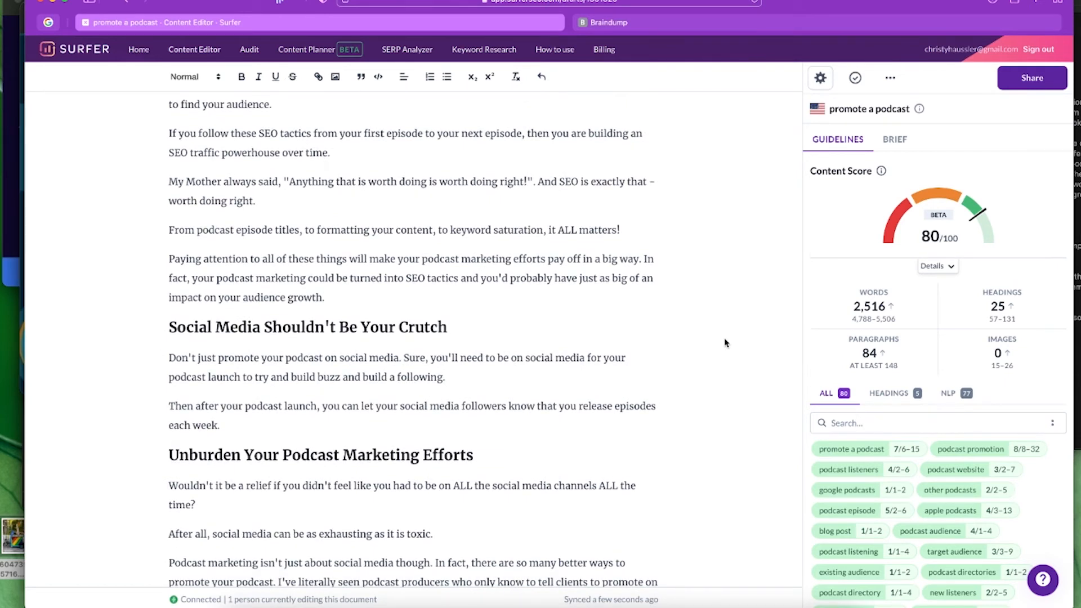
{"action": "scroll", "coordinate": [906, 507], "scroll_direction": "down", "scroll_amount": 4}
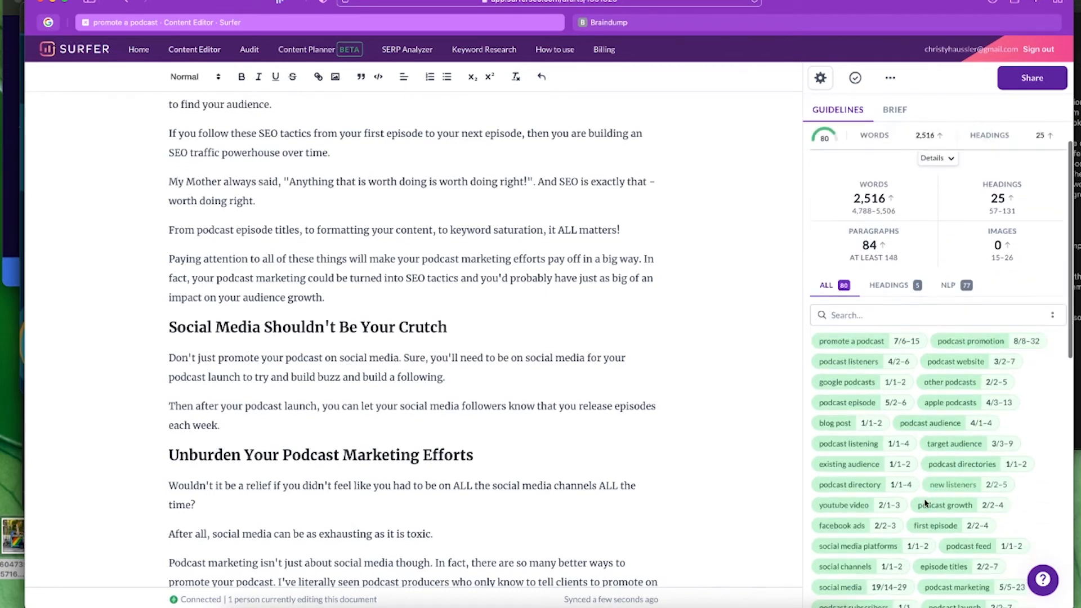
{"action": "scroll", "coordinate": [1010, 518], "scroll_direction": "down", "scroll_amount": 2}
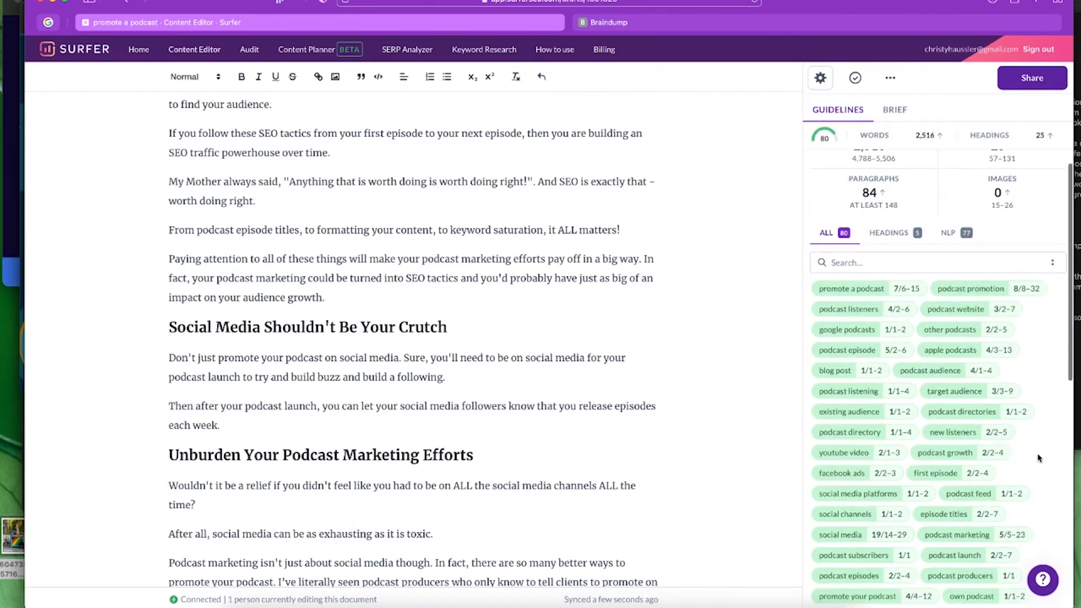
{"action": "scroll", "coordinate": [1039, 457], "scroll_direction": "down", "scroll_amount": 2}
{"action": "scroll", "coordinate": [1040, 458], "scroll_direction": "down", "scroll_amount": 1}
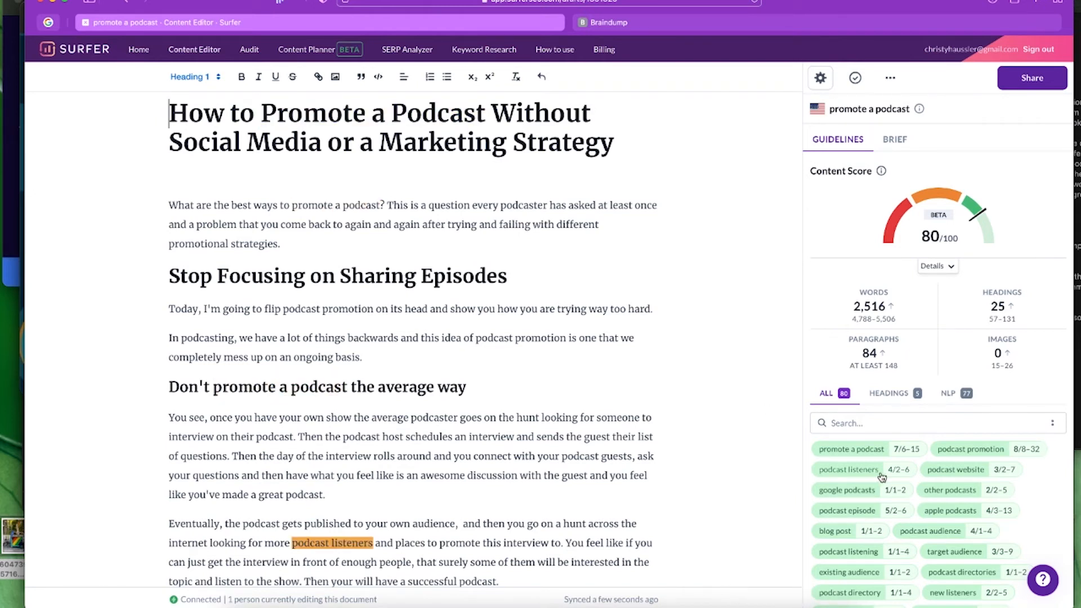
{"action": "scroll", "coordinate": [882, 477], "scroll_direction": "down", "scroll_amount": 3}
{"action": "scroll", "coordinate": [882, 478], "scroll_direction": "down", "scroll_amount": 5}
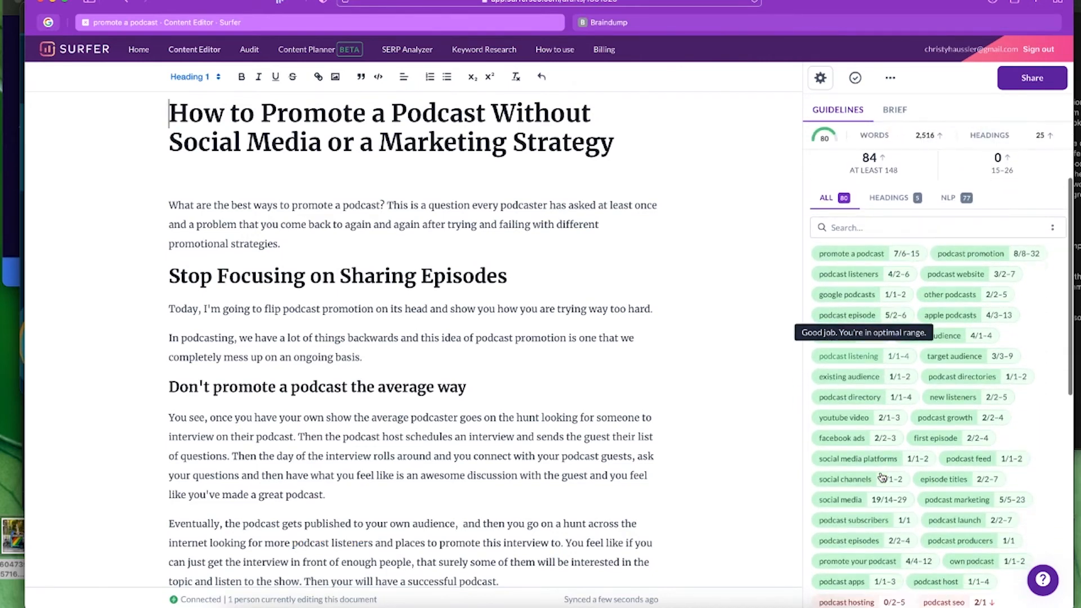
{"action": "scroll", "coordinate": [881, 477], "scroll_direction": "up", "scroll_amount": 2}
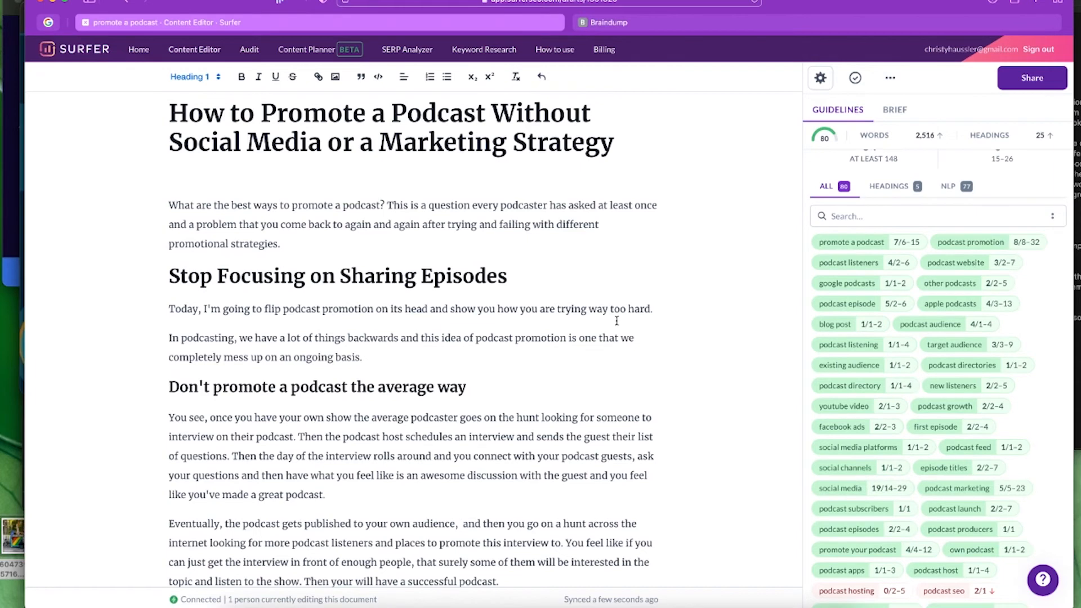
{"action": "scroll", "coordinate": [850, 389], "scroll_direction": "up", "scroll_amount": 5}
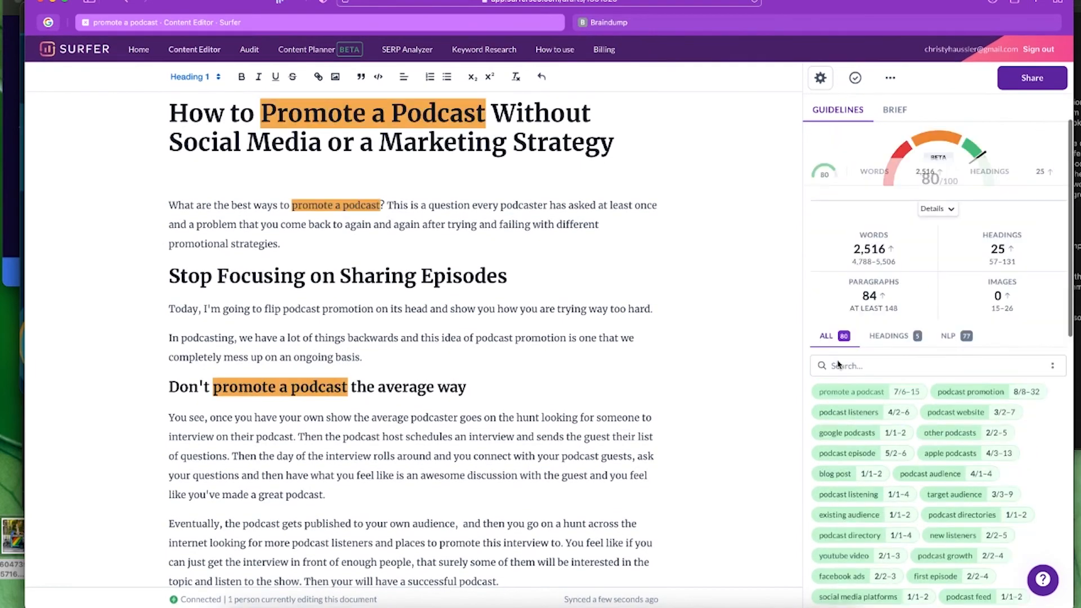
{"action": "mouse_move", "coordinate": [963, 210]}
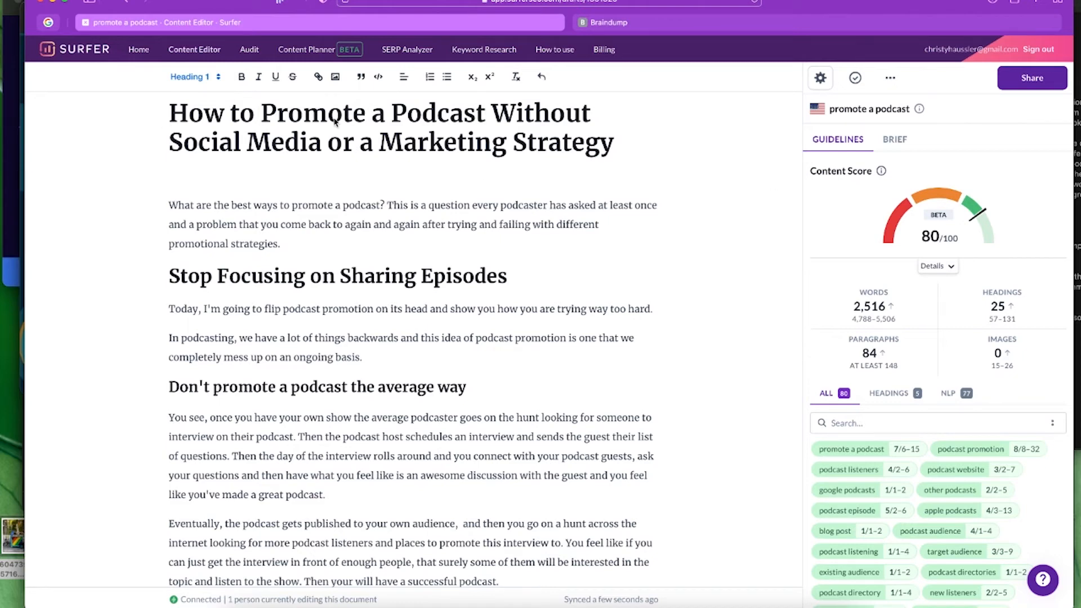
- Open the Monetize a Podcast plan from the Content Planner overview
{"action": "left_click", "coordinate": [304, 49]}
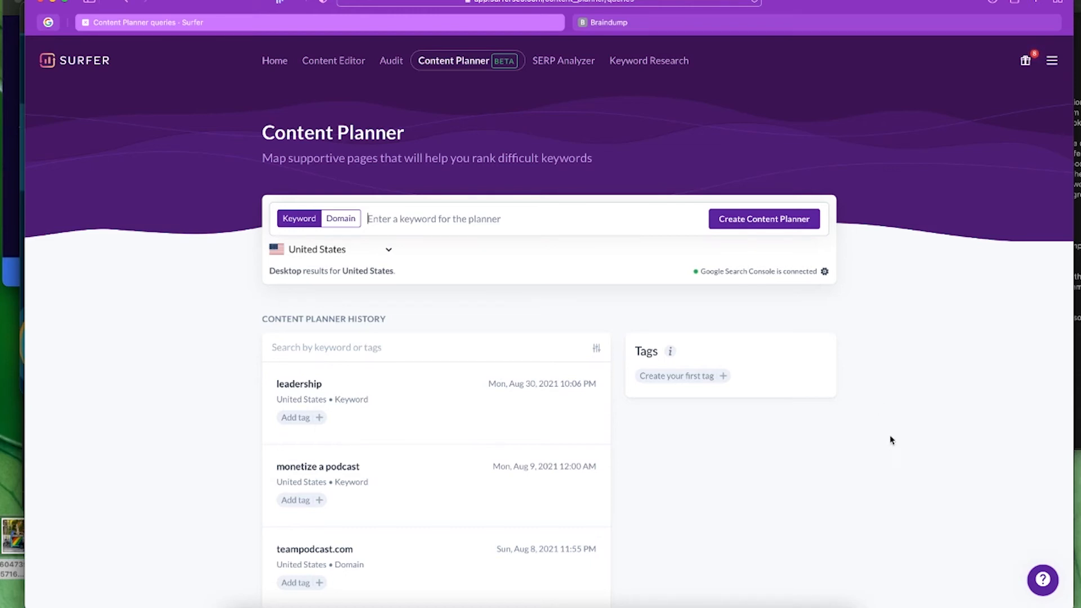
{"action": "scroll", "coordinate": [890, 439], "scroll_direction": "down", "scroll_amount": 3}
{"action": "left_click", "coordinate": [354, 392]}
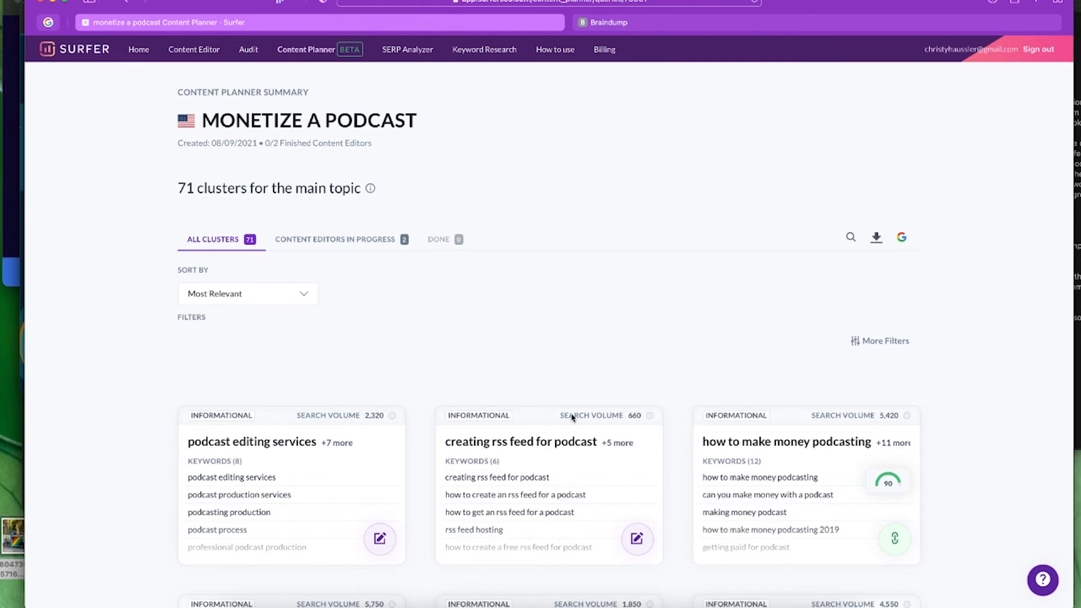
- Scroll through the plan's 71 keyword clusters and its 0 of 2 finished Content Editors
{"action": "scroll", "coordinate": [983, 480], "scroll_direction": "down", "scroll_amount": 1}
{"action": "scroll", "coordinate": [986, 479], "scroll_direction": "down", "scroll_amount": 3}
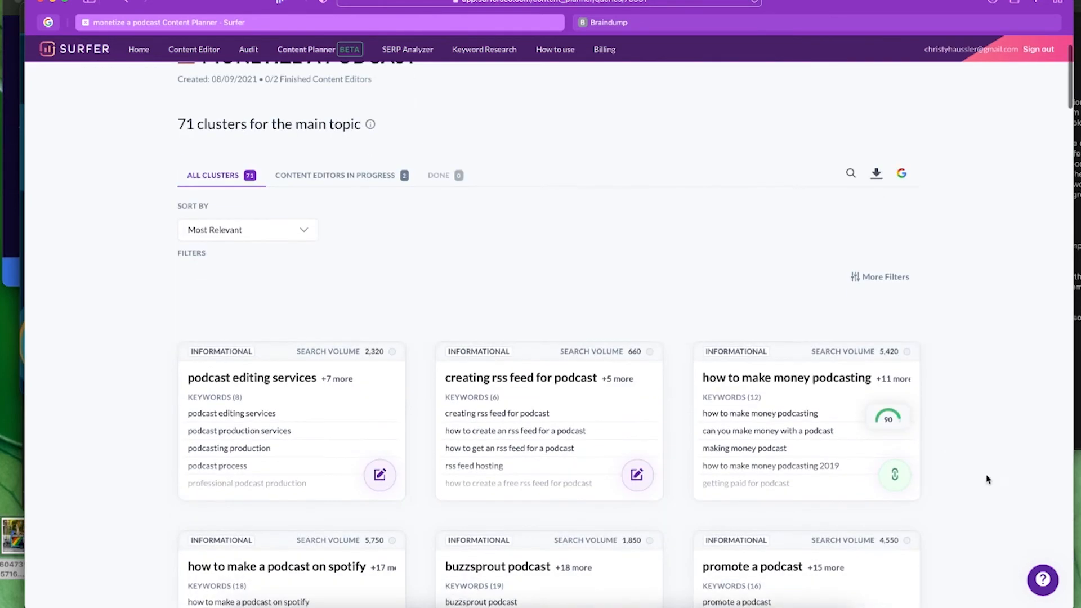
{"action": "scroll", "coordinate": [988, 478], "scroll_direction": "up", "scroll_amount": 3}
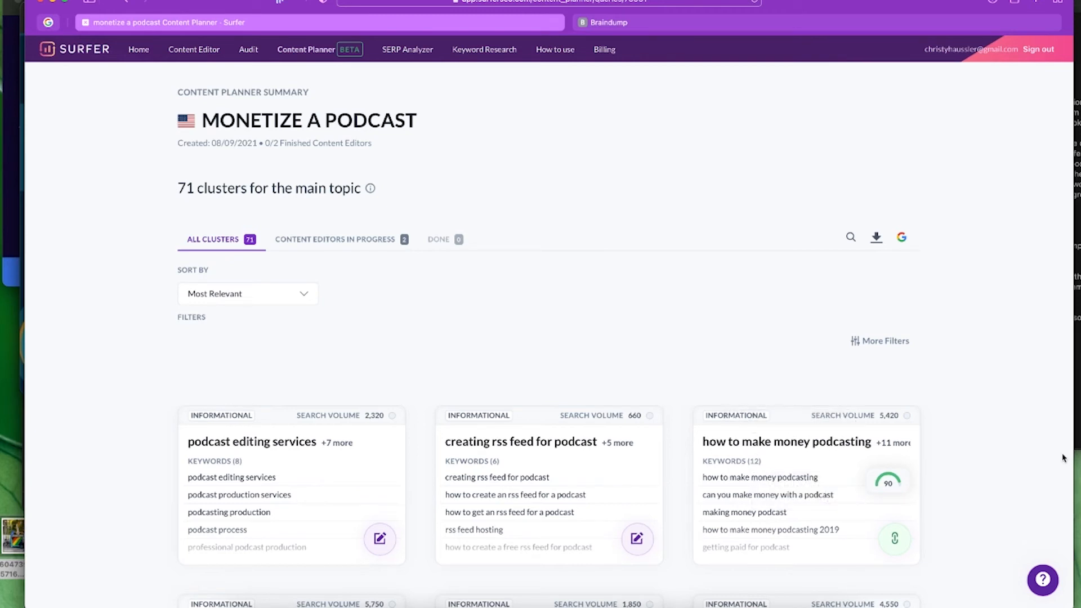
{"action": "scroll", "coordinate": [1064, 460], "scroll_direction": "down", "scroll_amount": 5}
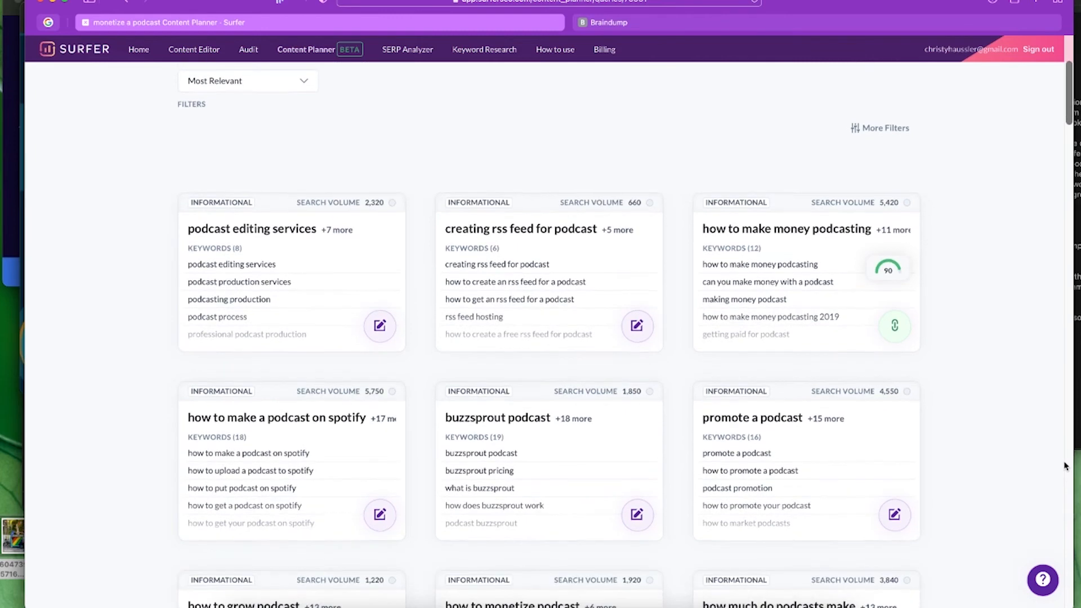
{"action": "scroll", "coordinate": [1064, 465], "scroll_direction": "down", "scroll_amount": 1}
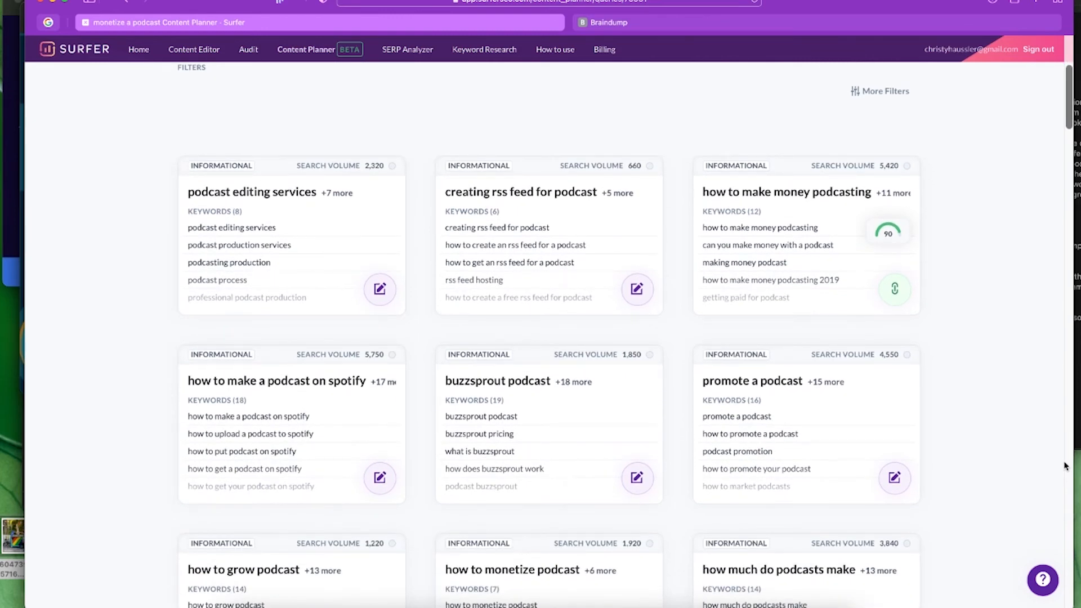
{"action": "scroll", "coordinate": [1065, 465], "scroll_direction": "up", "scroll_amount": 5}
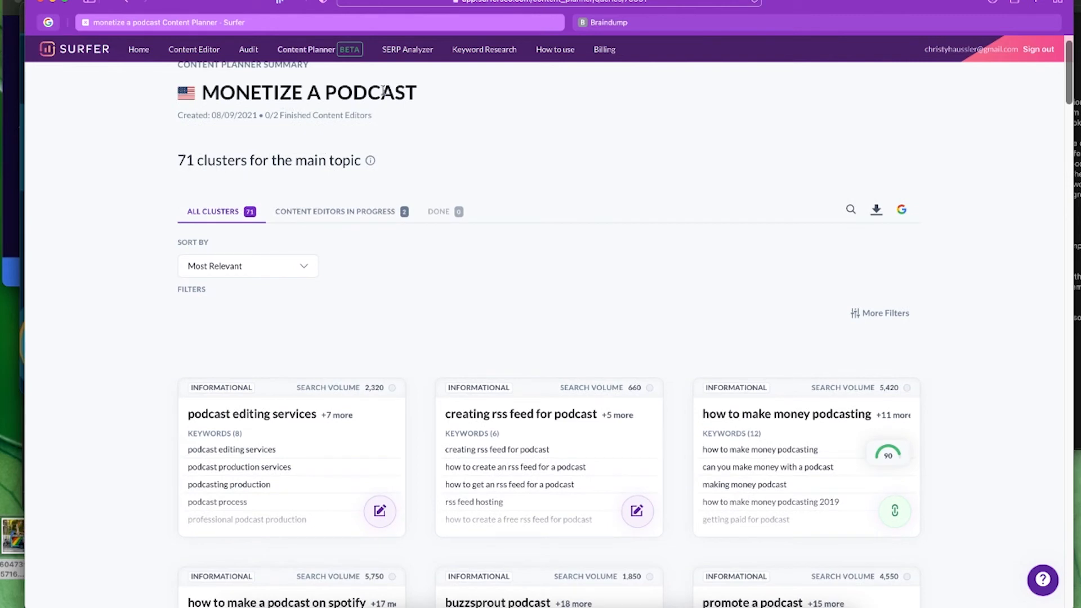
{"action": "mouse_move", "coordinate": [370, 162]}
{"action": "scroll", "coordinate": [151, 343], "scroll_direction": "down", "scroll_amount": 2}
{"action": "scroll", "coordinate": [151, 343], "scroll_direction": "down", "scroll_amount": 3}
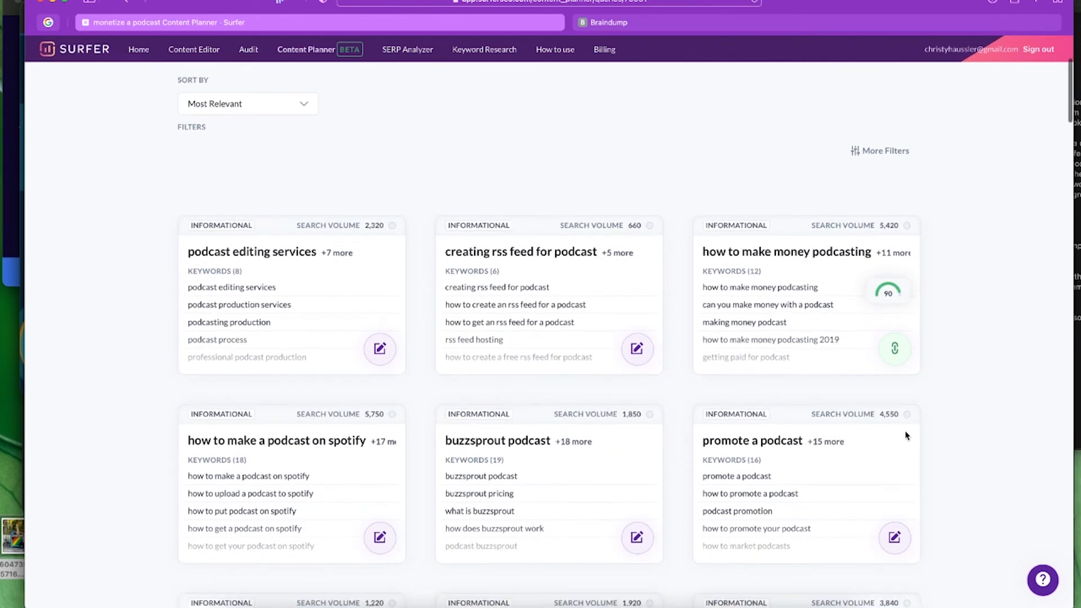
{"action": "scroll", "coordinate": [1020, 478], "scroll_direction": "down", "scroll_amount": 2}
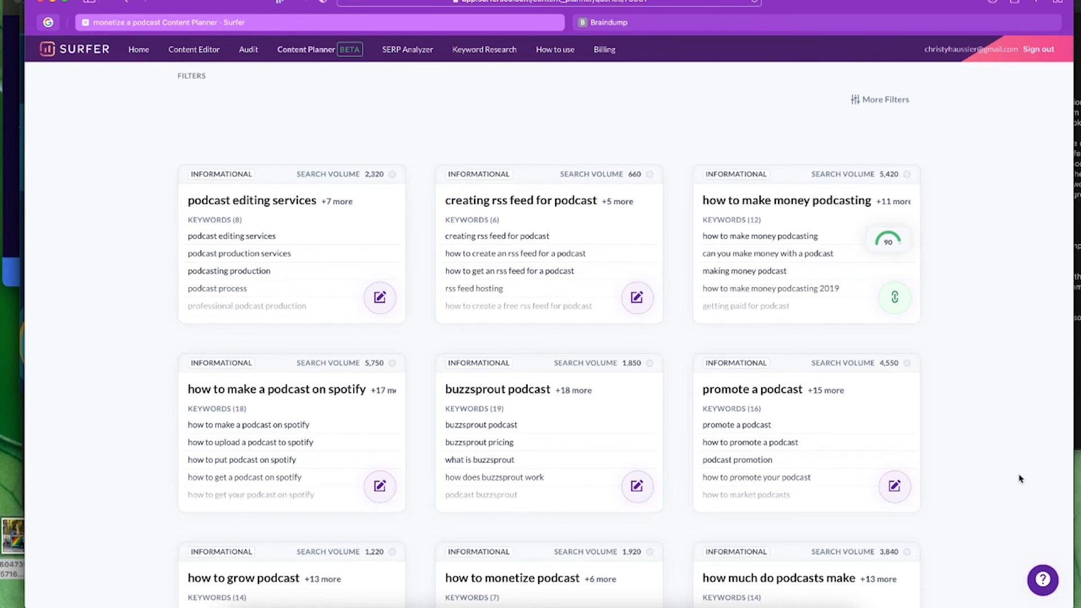
{"action": "scroll", "coordinate": [1021, 479], "scroll_direction": "up", "scroll_amount": 2}
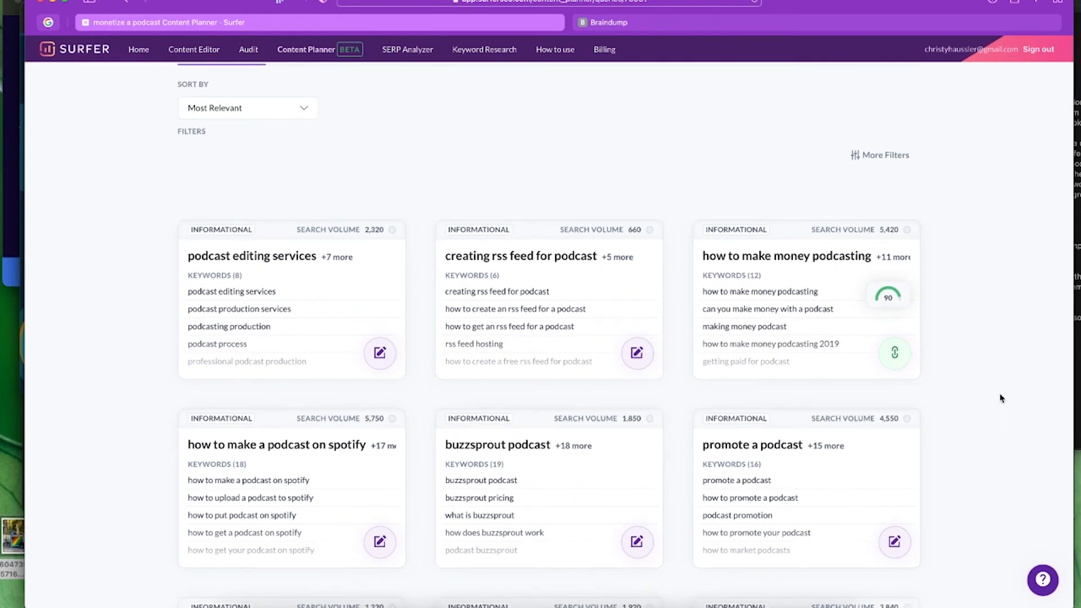
{"action": "scroll", "coordinate": [1000, 397], "scroll_direction": "up", "scroll_amount": 1}
{"action": "scroll", "coordinate": [998, 398], "scroll_direction": "down", "scroll_amount": 5}
{"action": "scroll", "coordinate": [998, 397], "scroll_direction": "down", "scroll_amount": 5}
{"action": "scroll", "coordinate": [998, 398], "scroll_direction": "down", "scroll_amount": 5}
{"action": "scroll", "coordinate": [998, 398], "scroll_direction": "down", "scroll_amount": 6}
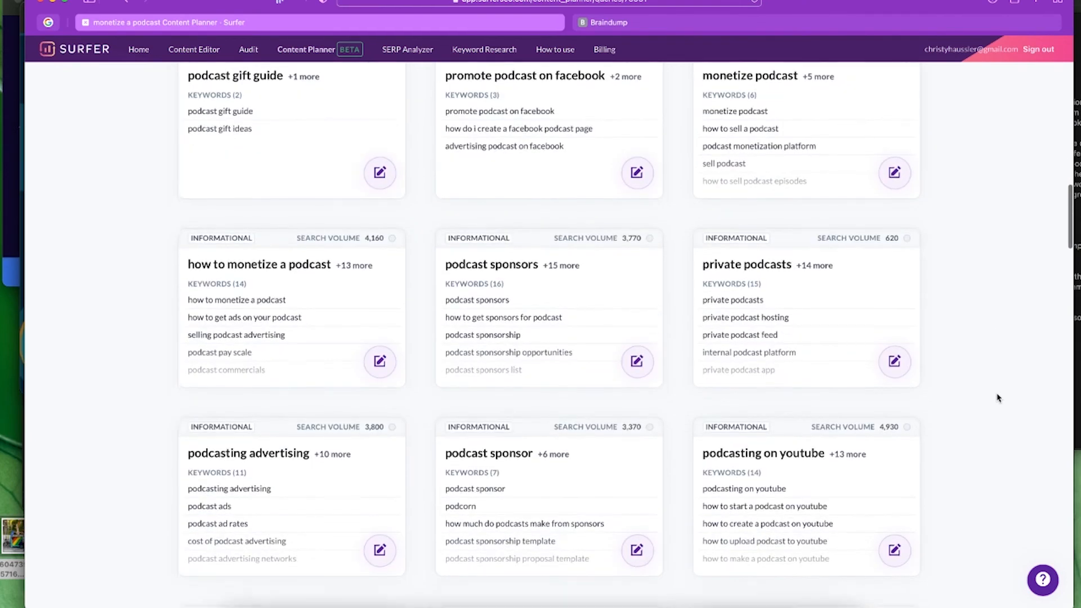
{"action": "scroll", "coordinate": [999, 398], "scroll_direction": "down", "scroll_amount": 3}
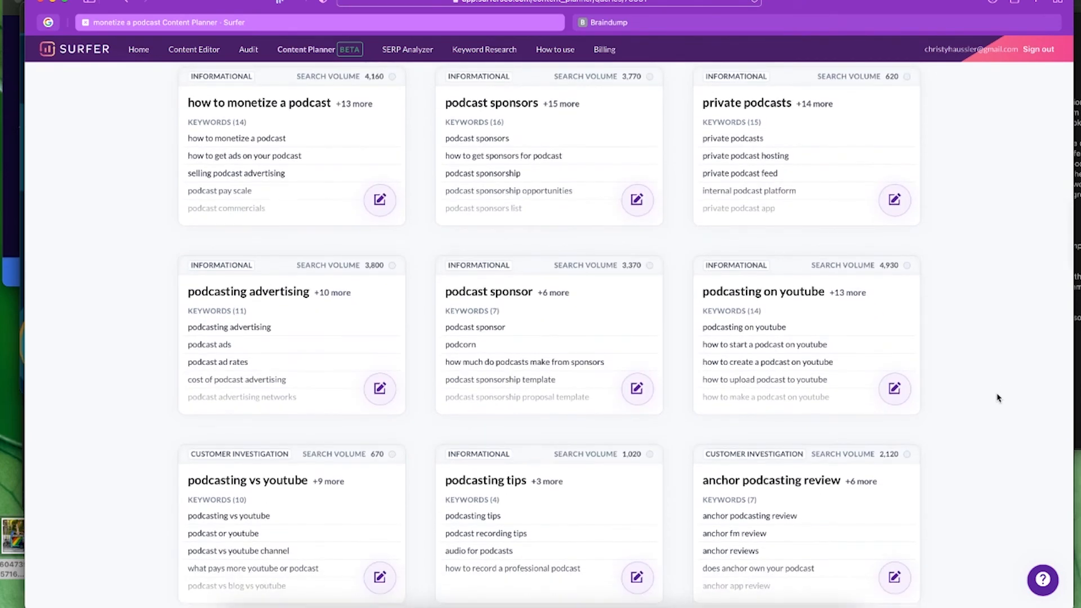
{"action": "scroll", "coordinate": [998, 398], "scroll_direction": "down", "scroll_amount": 4}
{"action": "scroll", "coordinate": [998, 398], "scroll_direction": "up", "scroll_amount": 5}
{"action": "scroll", "coordinate": [998, 398], "scroll_direction": "up", "scroll_amount": 17}
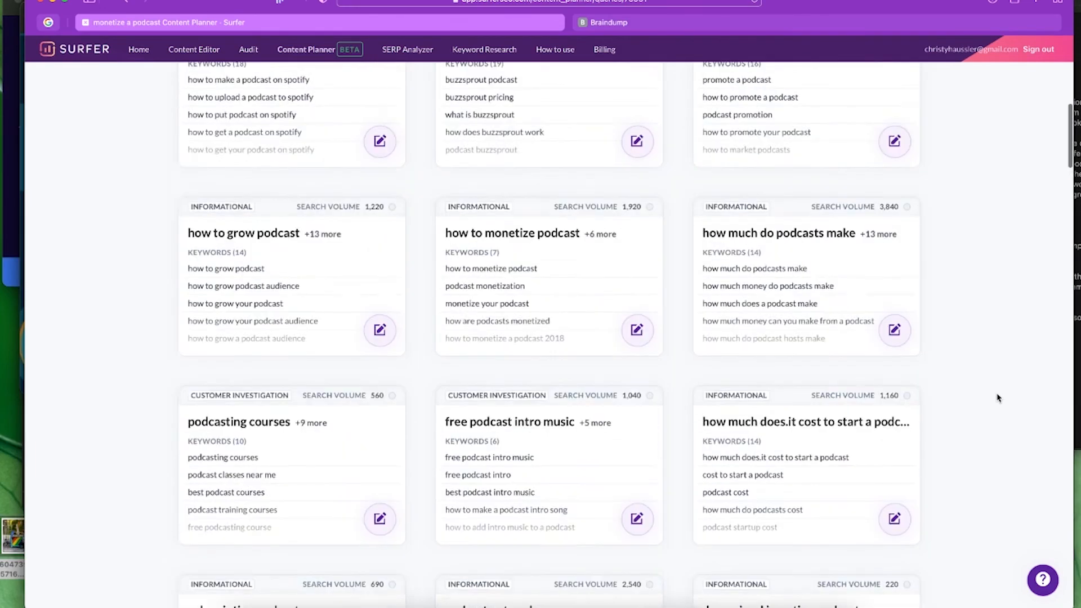
{"action": "scroll", "coordinate": [998, 398], "scroll_direction": "up", "scroll_amount": 7}
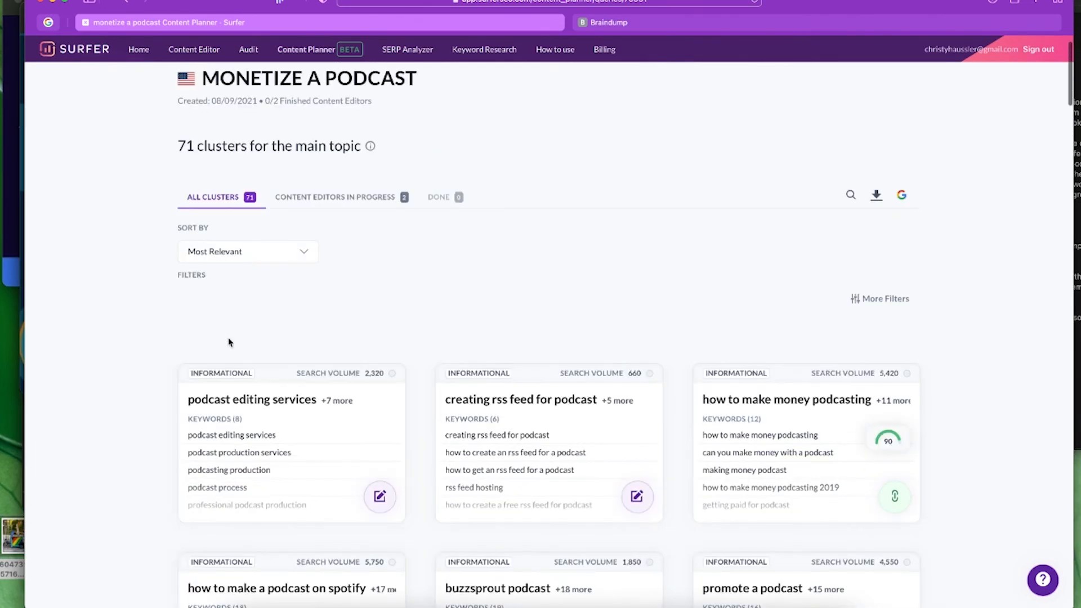
- Sort clusters by Search Volume: High to Low, putting podcasting (312.9k) ahead of headliner (64.8k)
{"action": "left_click", "coordinate": [301, 251]}
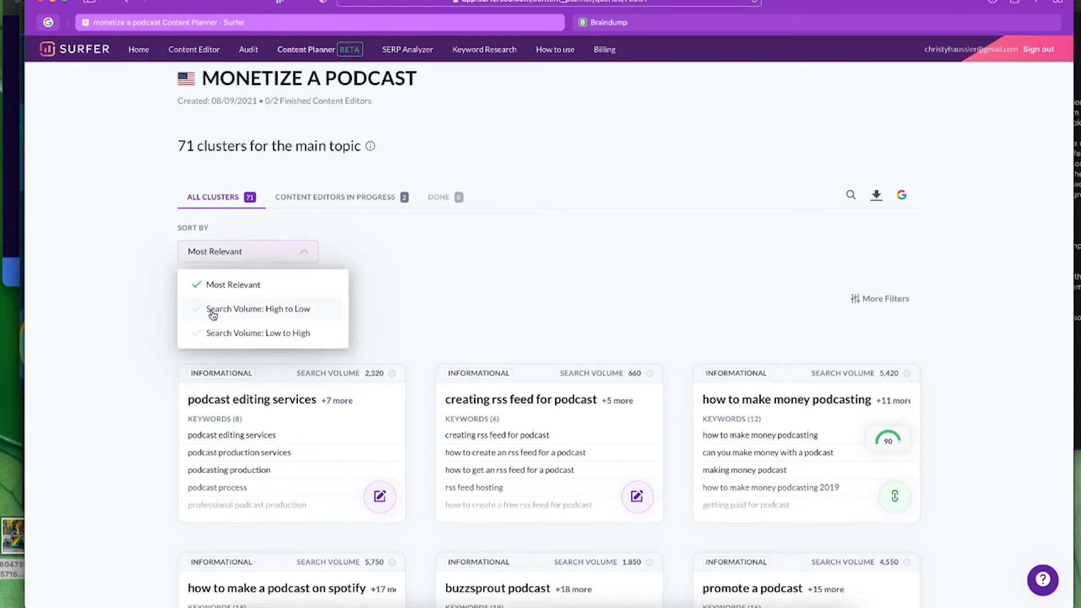
{"action": "left_click", "coordinate": [253, 309]}
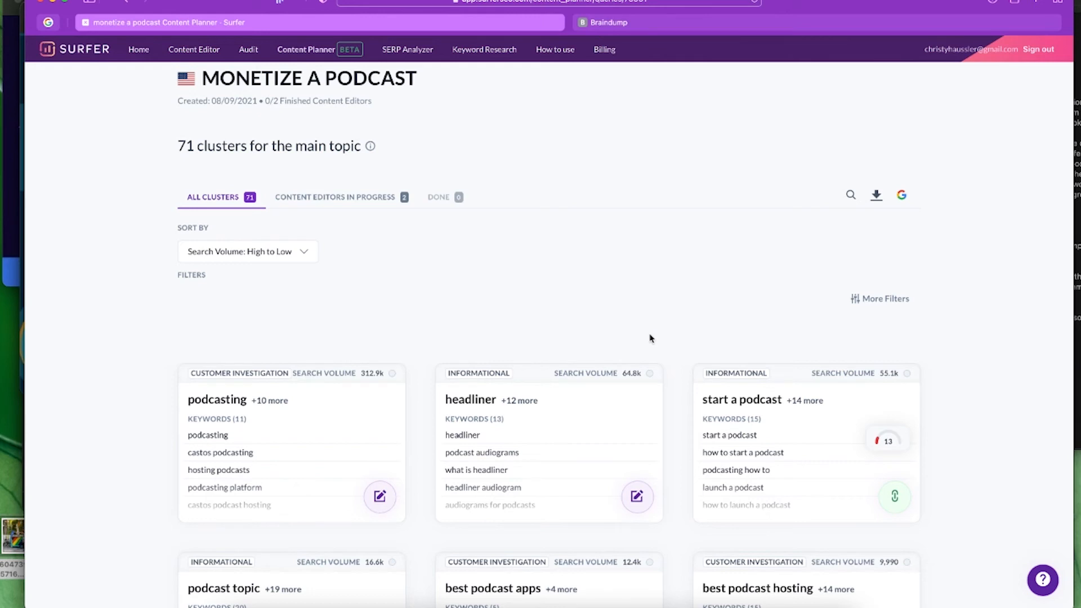
{"action": "scroll", "coordinate": [955, 417], "scroll_direction": "down", "scroll_amount": 3}
{"action": "mouse_move", "coordinate": [224, 280]}
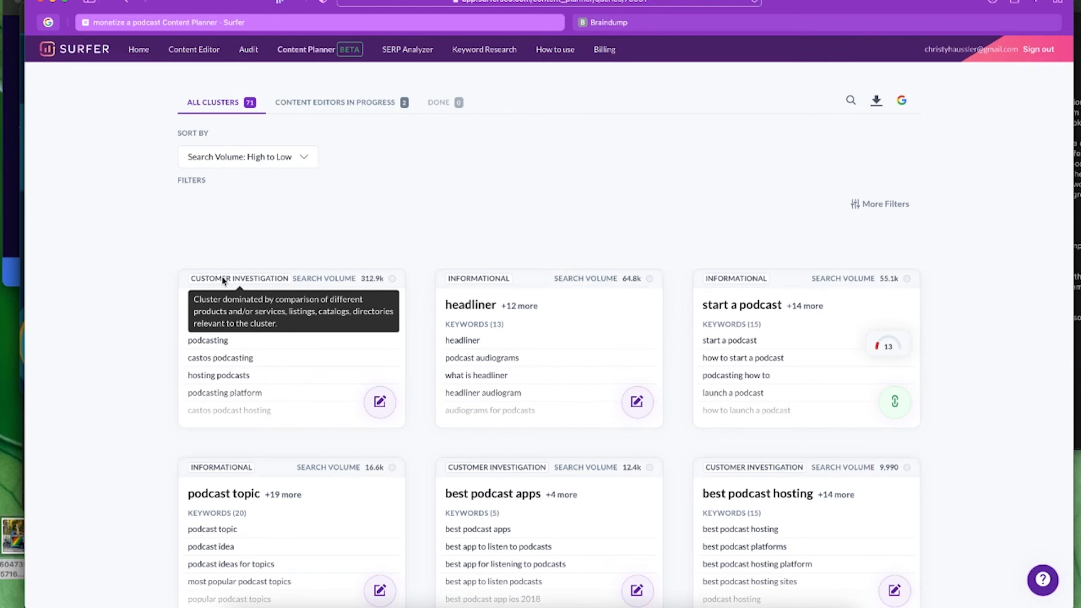
{"action": "scroll", "coordinate": [265, 282], "scroll_direction": "up", "scroll_amount": 1}
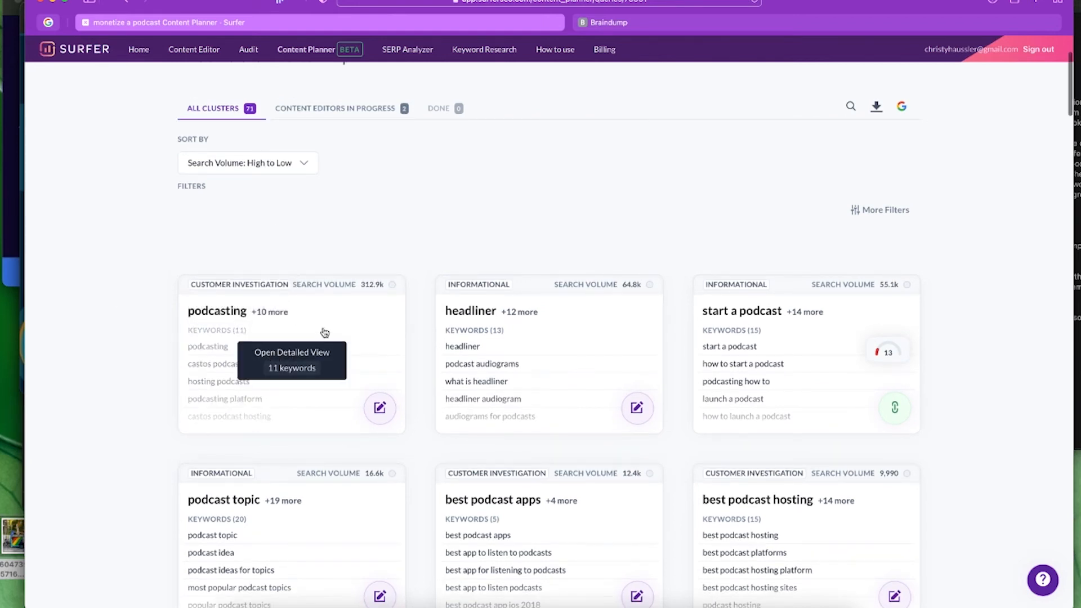
- Open the podcasting cluster's detailed view: 312,860 monthly searches, 4,457 traffic, 11 keywords
{"action": "left_click", "coordinate": [310, 369]}
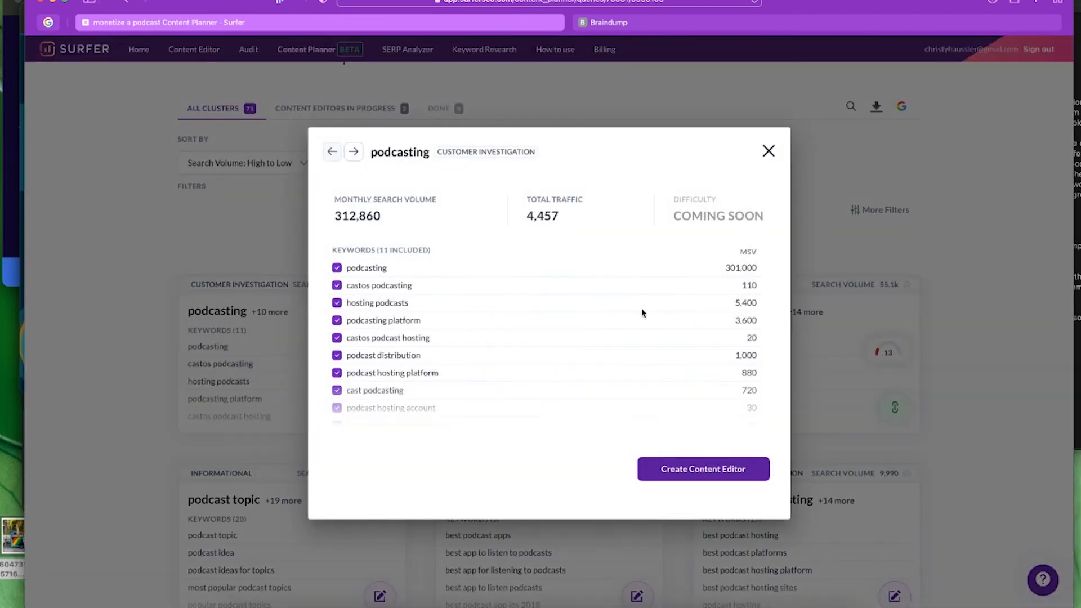
{"action": "scroll", "coordinate": [579, 333], "scroll_direction": "down", "scroll_amount": 2}
{"action": "scroll", "coordinate": [580, 334], "scroll_direction": "up", "scroll_amount": 2}
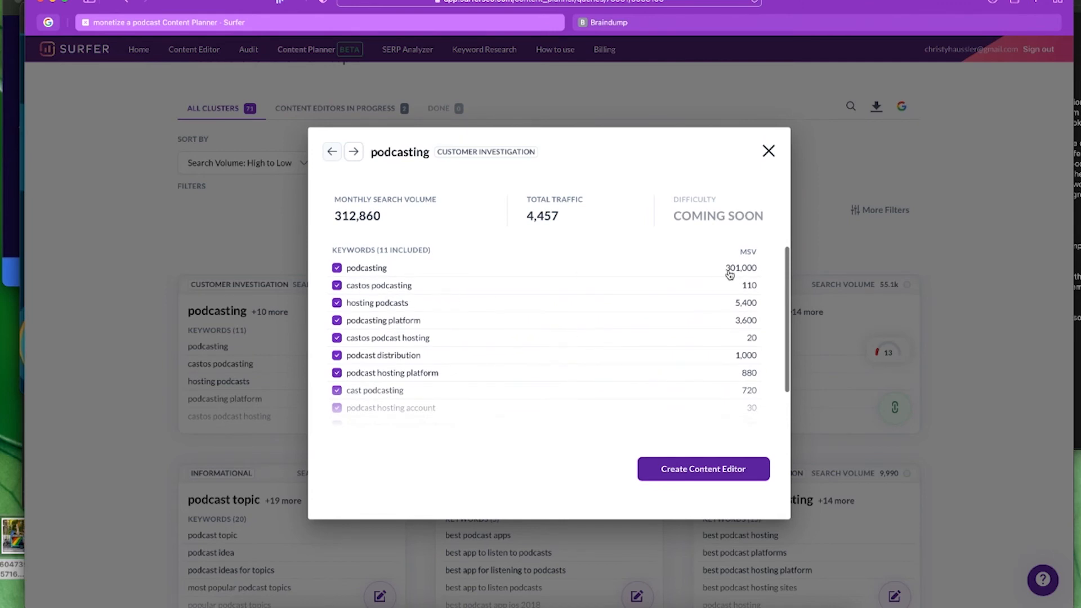
{"action": "mouse_move", "coordinate": [745, 257]}
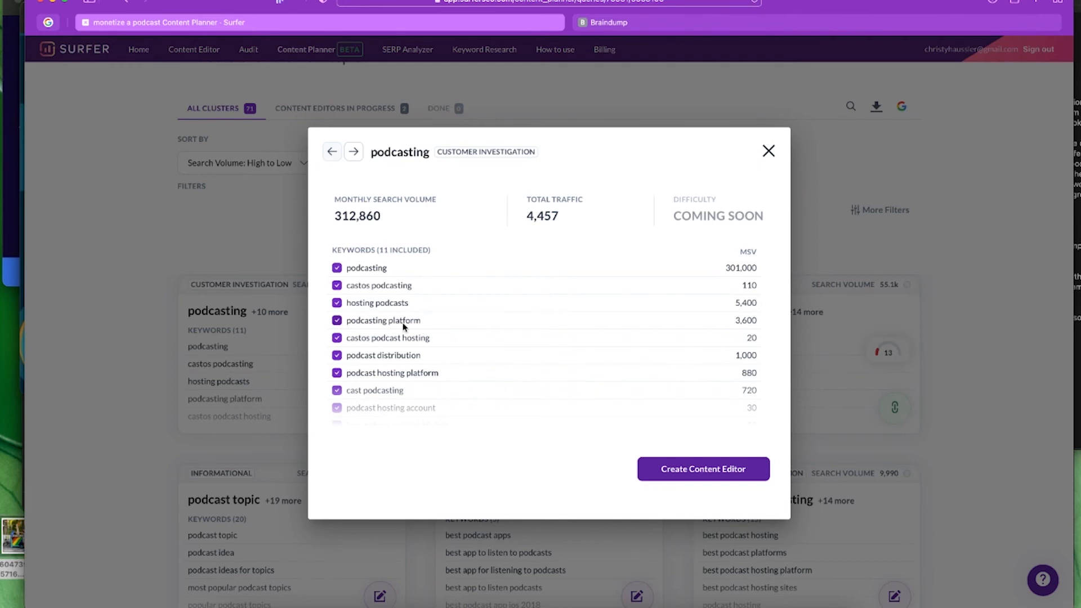
{"action": "scroll", "coordinate": [455, 346], "scroll_direction": "down", "scroll_amount": 2}
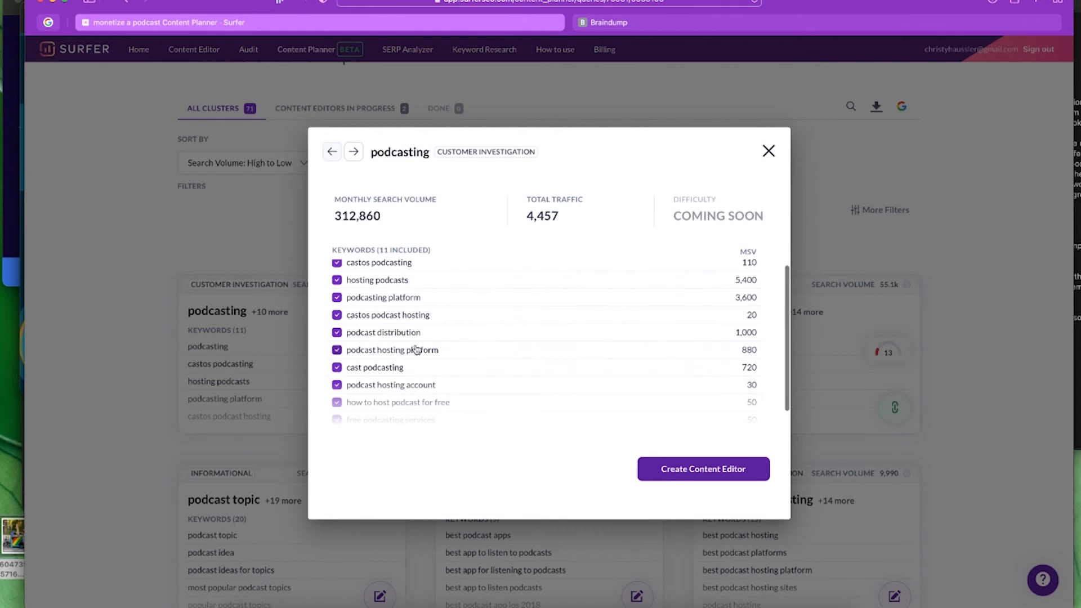
{"action": "scroll", "coordinate": [529, 366], "scroll_direction": "down", "scroll_amount": 1}
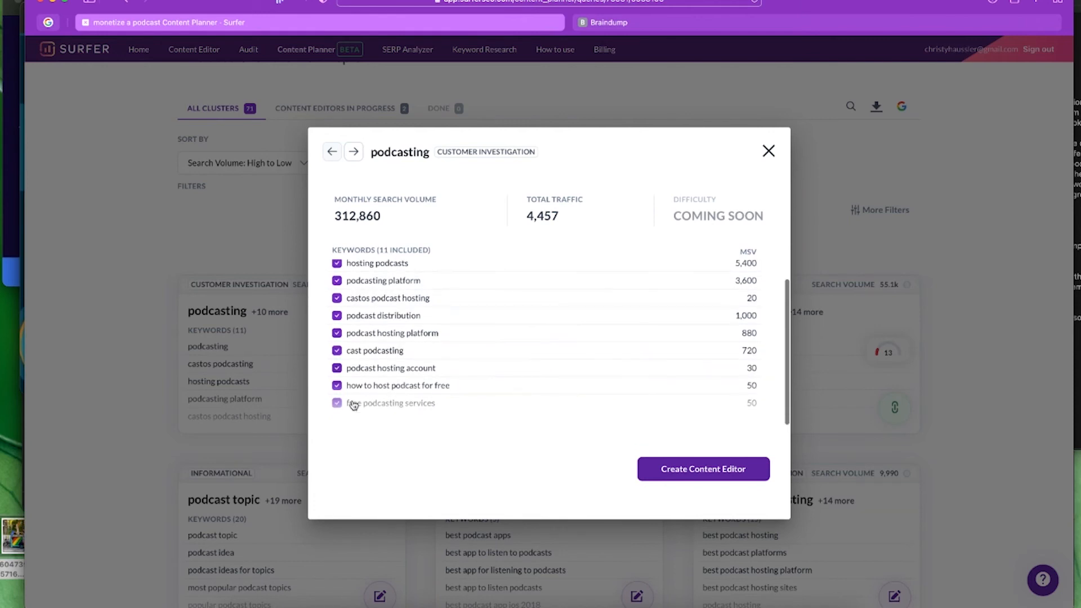
{"action": "scroll", "coordinate": [549, 385], "scroll_direction": "up", "scroll_amount": 2}
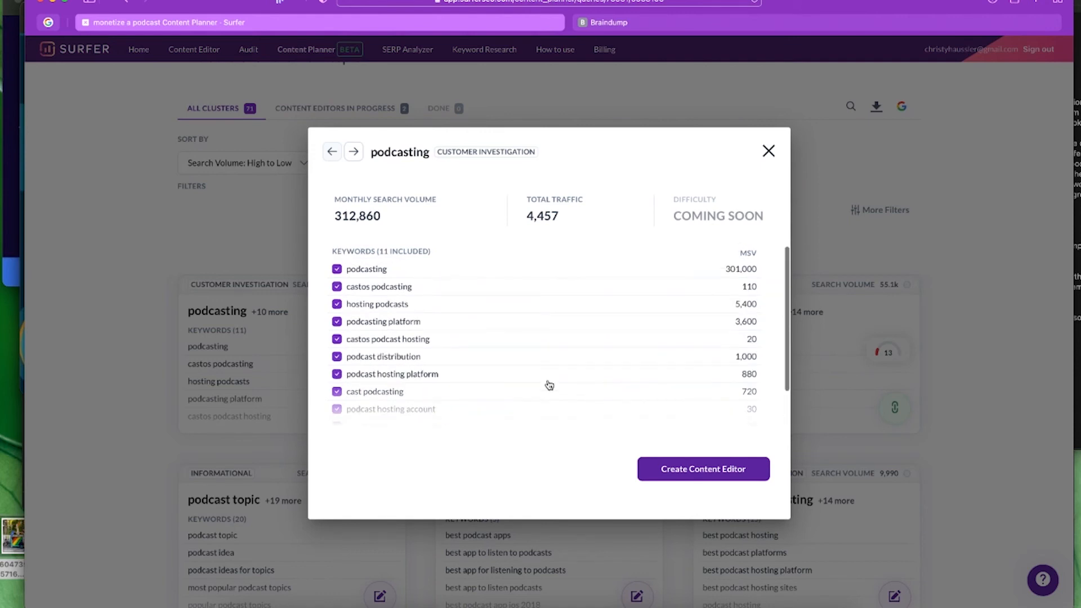
- Uncheck castos podcasting, cast podcasting, podcast hosting account and other related keywords, keeping podcasting
{"action": "left_click", "coordinate": [366, 271]}
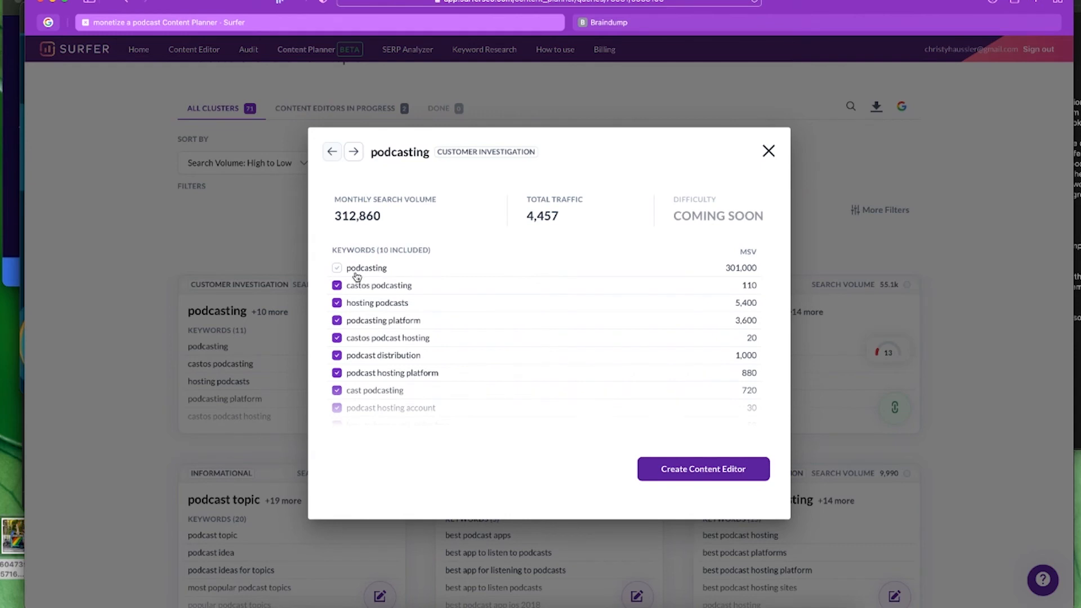
{"action": "left_click", "coordinate": [338, 270]}
{"action": "left_click", "coordinate": [336, 286]}
{"action": "left_click", "coordinate": [337, 303]}
{"action": "left_click", "coordinate": [337, 320]}
{"action": "left_click", "coordinate": [337, 337]}
{"action": "left_click", "coordinate": [337, 373]}
{"action": "left_click", "coordinate": [337, 356]}
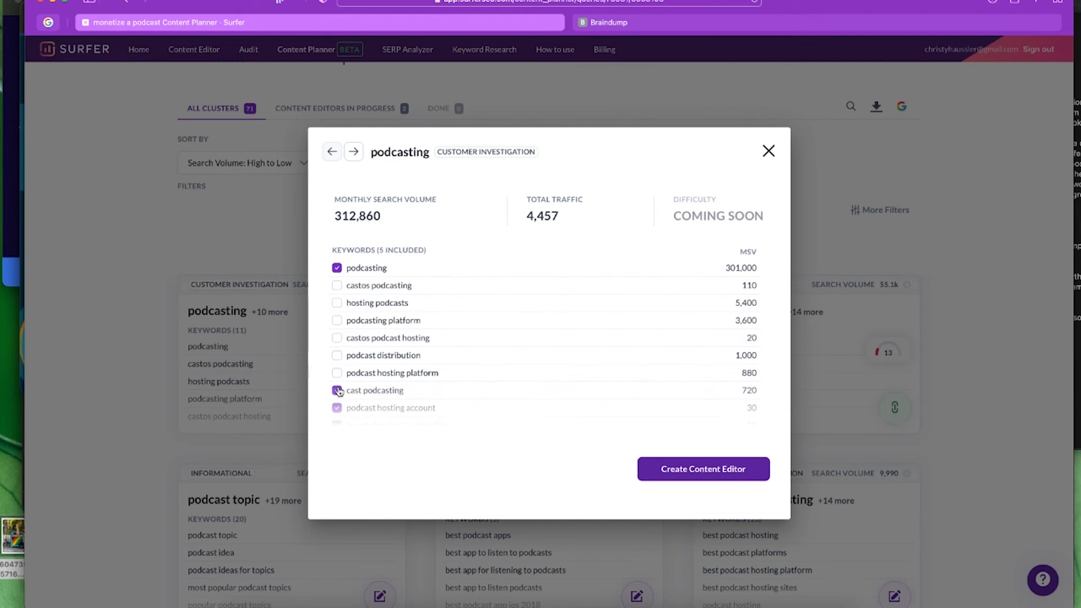
{"action": "left_click", "coordinate": [336, 390]}
{"action": "left_click", "coordinate": [337, 408]}
- Uncheck 'how to host podcast for free' and 'free podcasting services', then create the Content Editor
{"action": "scroll", "coordinate": [512, 371], "scroll_direction": "down", "scroll_amount": 2}
{"action": "left_click", "coordinate": [335, 386]}
{"action": "left_click", "coordinate": [336, 403]}
{"action": "scroll", "coordinate": [492, 304], "scroll_direction": "up", "scroll_amount": 2}
{"action": "left_click", "coordinate": [696, 472]}
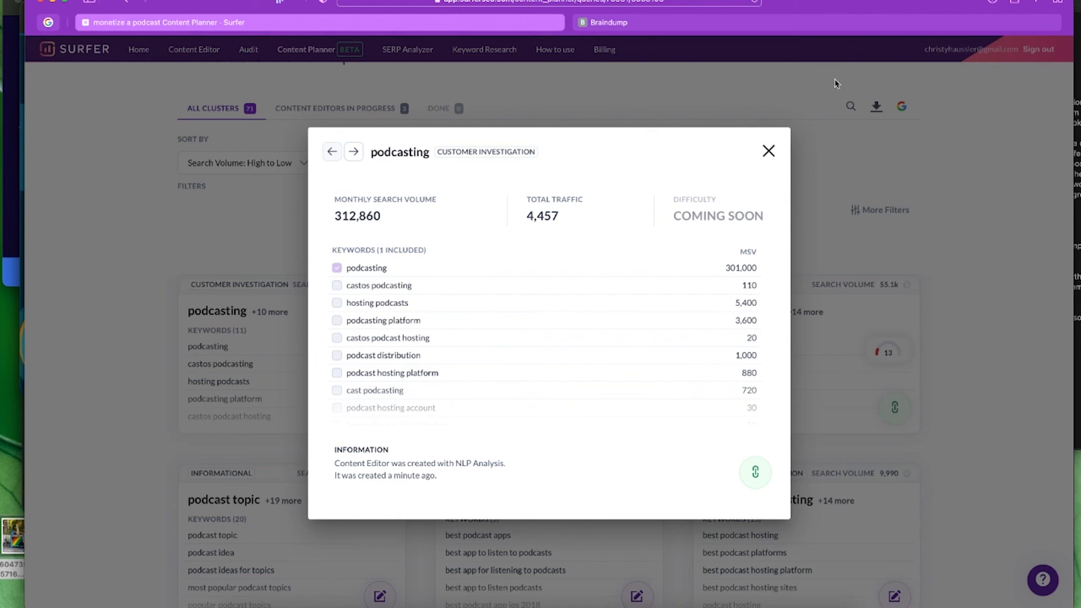
- Close the cluster details and open the new podcasting editor from the Content Editor list
{"action": "left_click", "coordinate": [768, 151]}
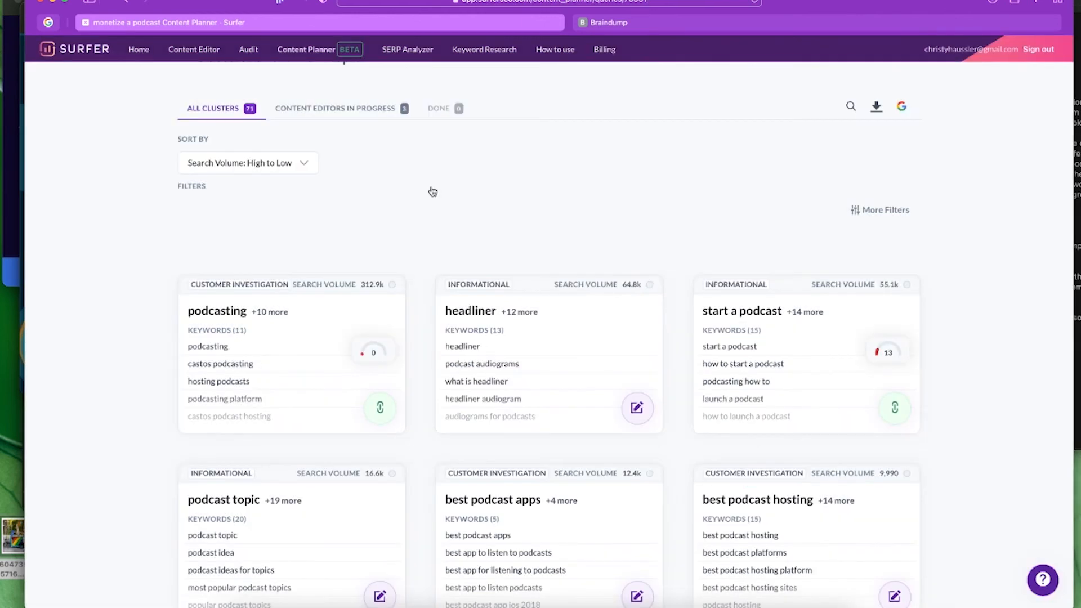
{"action": "left_click", "coordinate": [195, 50]}
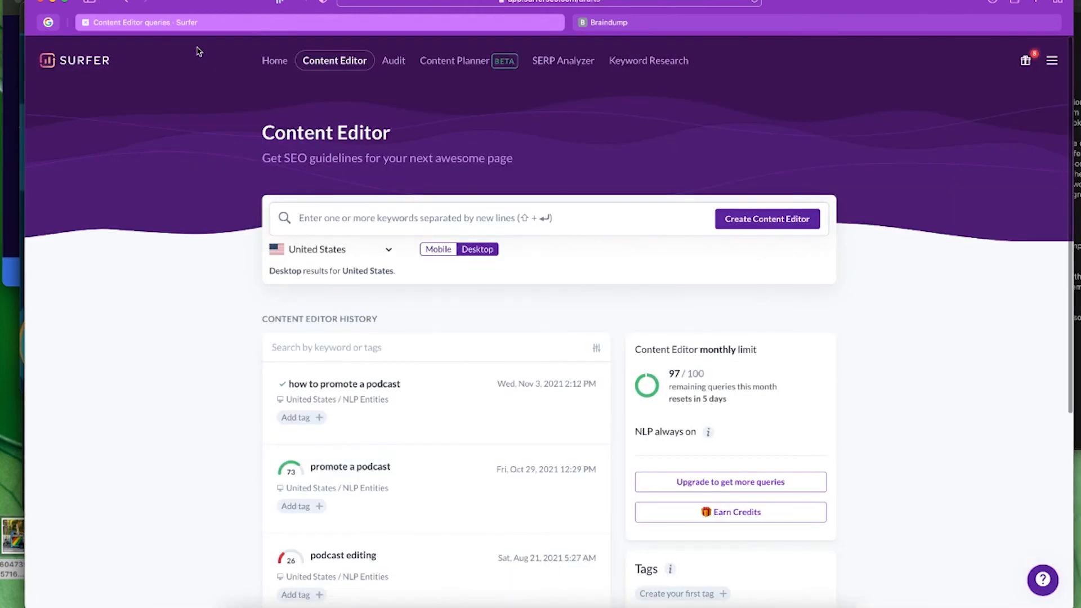
{"action": "left_click", "coordinate": [370, 430]}
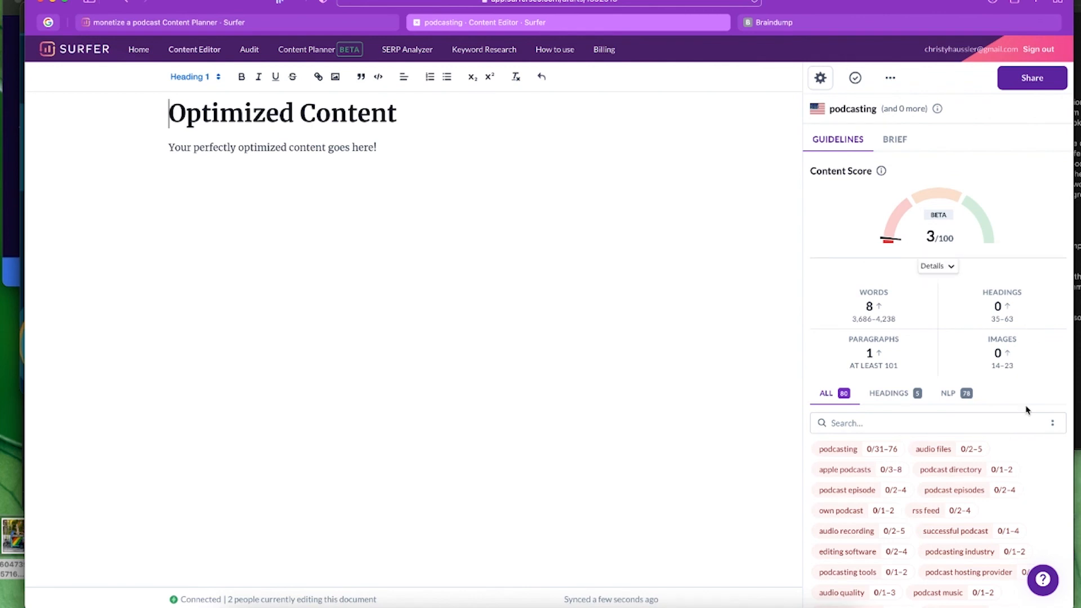
- Review the podcasting guidelines: 3/100 score, 3,686–4,238 recommended words and suggested terms
{"action": "scroll", "coordinate": [1026, 408], "scroll_direction": "down", "scroll_amount": 3}
{"action": "scroll", "coordinate": [1025, 409], "scroll_direction": "down", "scroll_amount": 5}
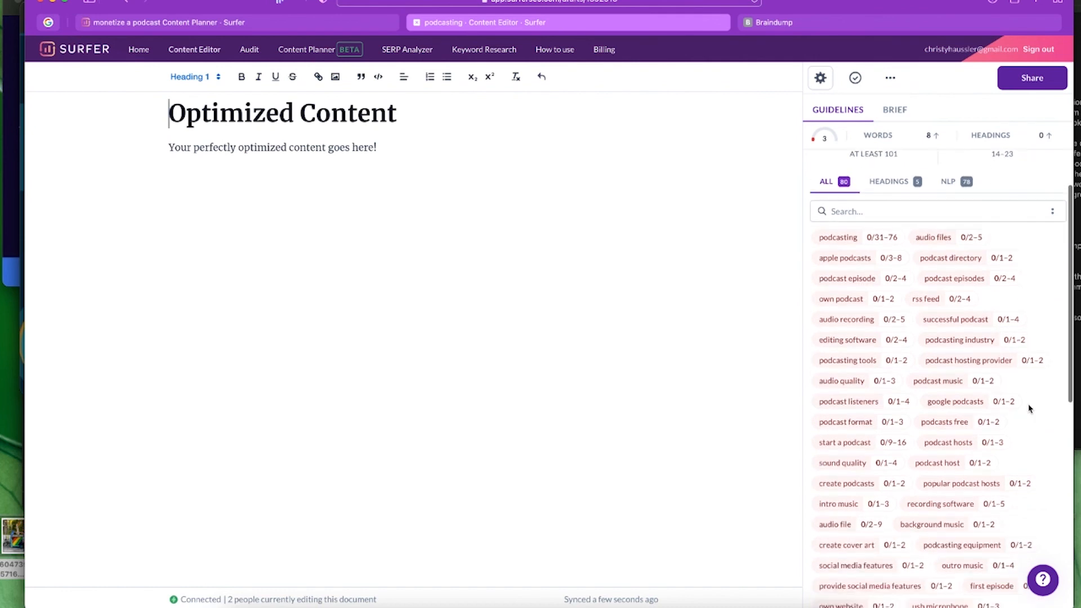
{"action": "scroll", "coordinate": [878, 362], "scroll_direction": "up", "scroll_amount": 2}
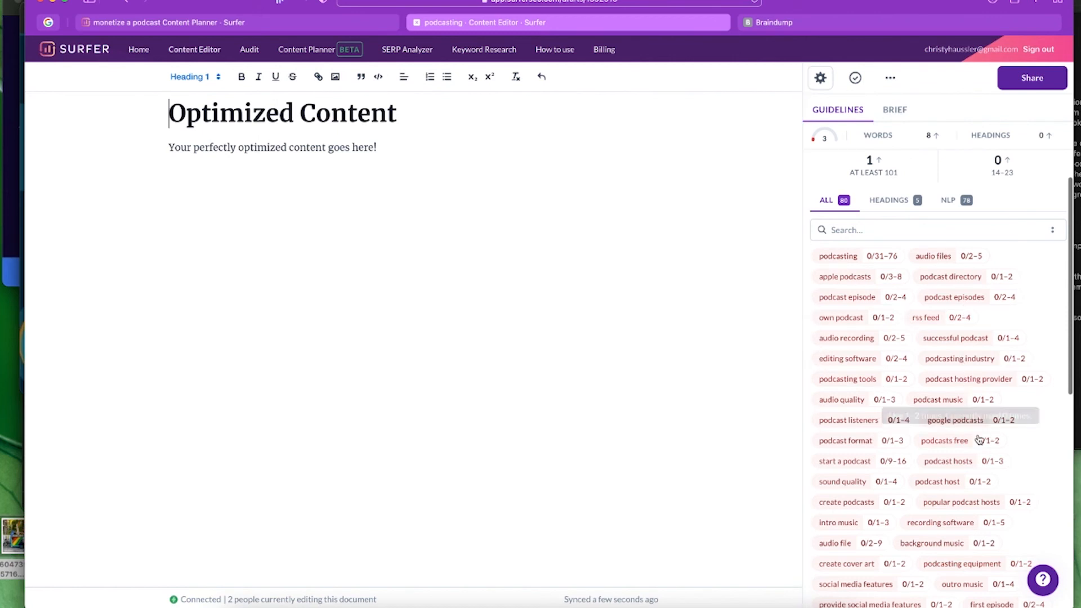
{"action": "scroll", "coordinate": [955, 439], "scroll_direction": "down", "scroll_amount": 1}
{"action": "scroll", "coordinate": [929, 399], "scroll_direction": "up", "scroll_amount": 1}
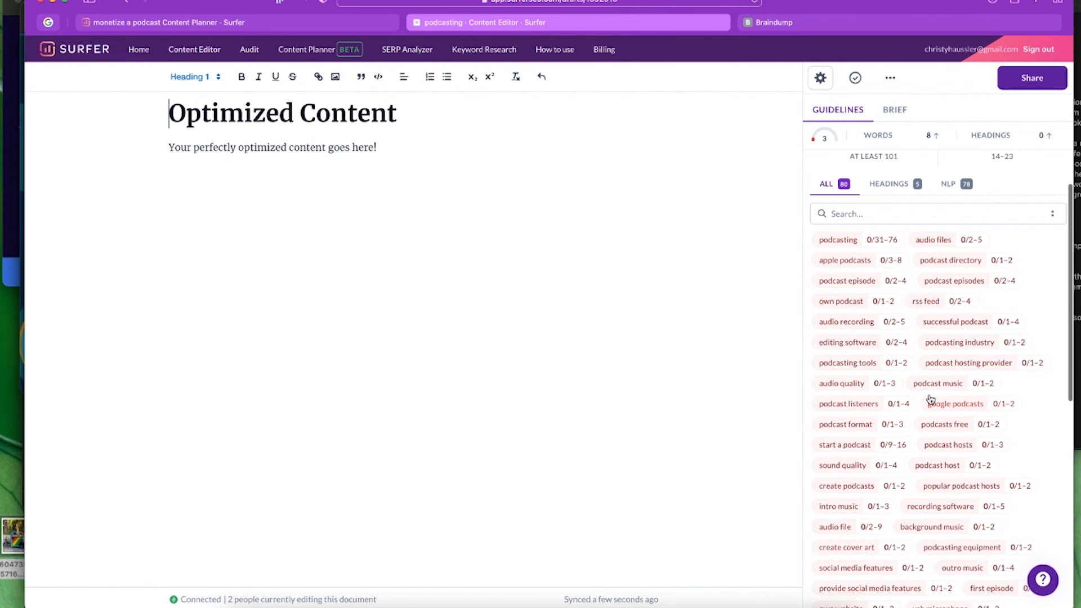
{"action": "scroll", "coordinate": [930, 398], "scroll_direction": "down", "scroll_amount": 3}
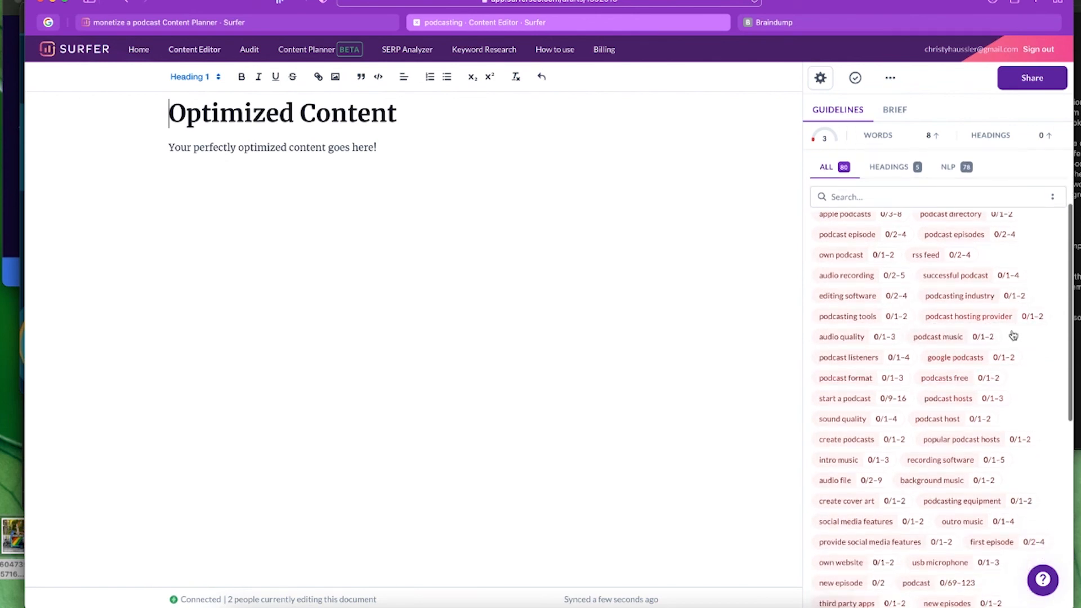
{"action": "scroll", "coordinate": [935, 402], "scroll_direction": "down", "scroll_amount": 8}
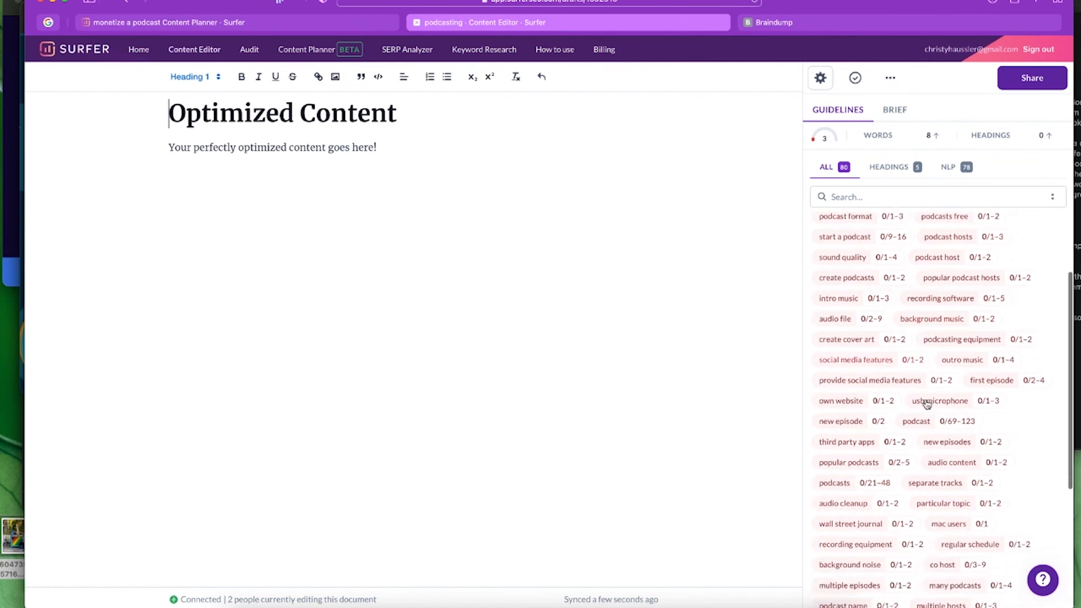
{"action": "scroll", "coordinate": [964, 374], "scroll_direction": "down", "scroll_amount": 5}
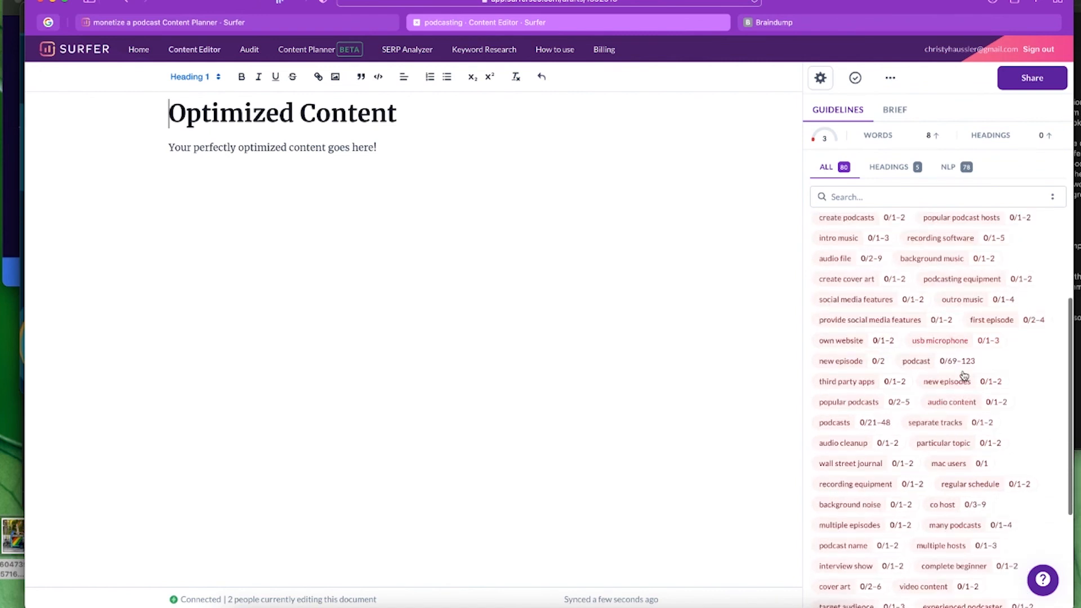
{"action": "scroll", "coordinate": [964, 374], "scroll_direction": "up", "scroll_amount": 15}
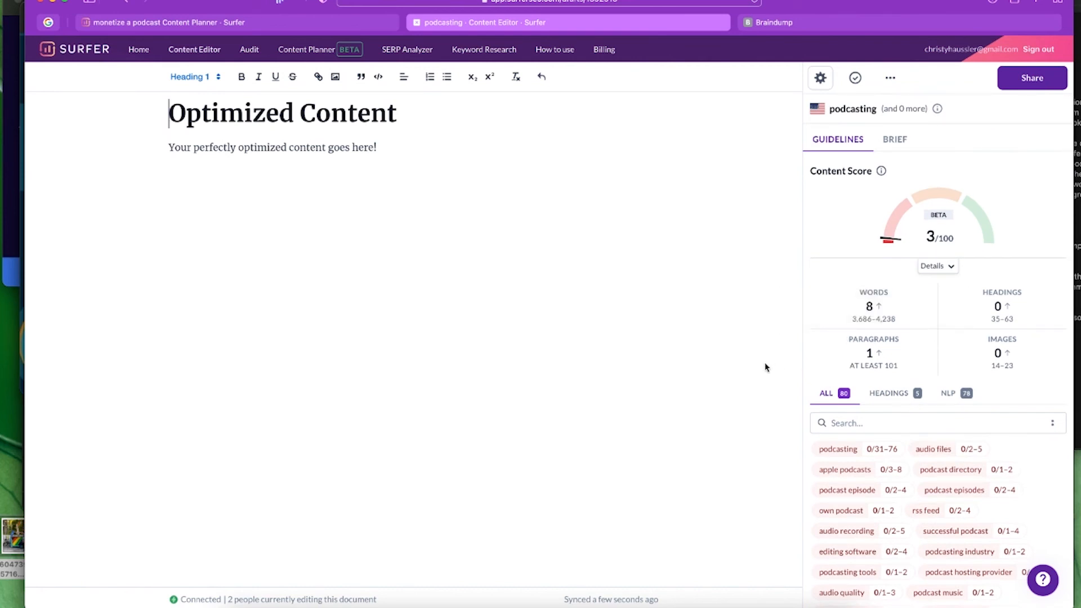
{"action": "mouse_move", "coordinate": [891, 325]}
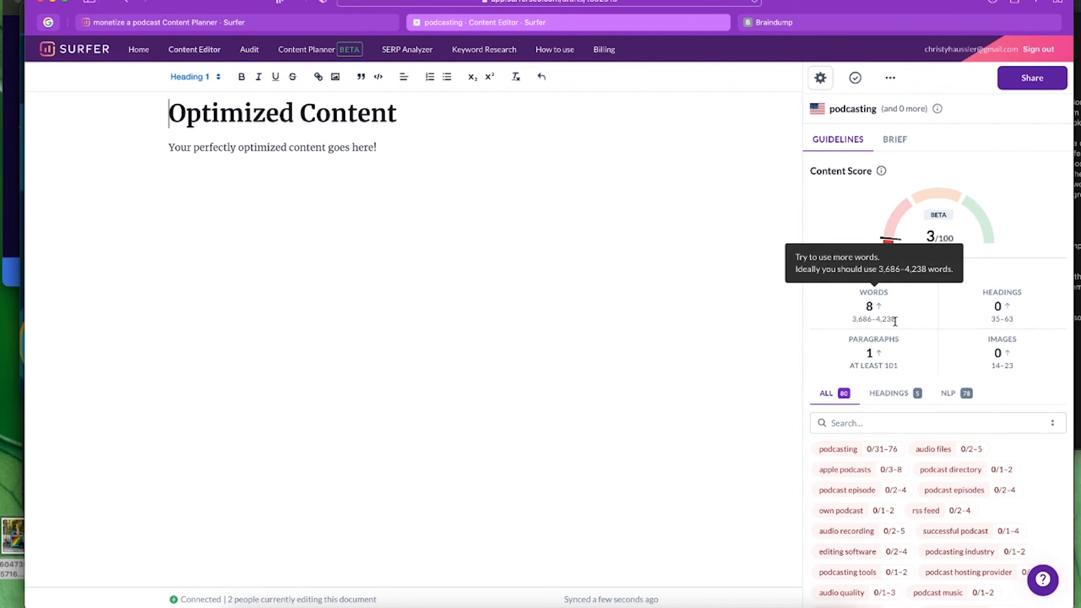
{"action": "mouse_move", "coordinate": [1000, 322]}
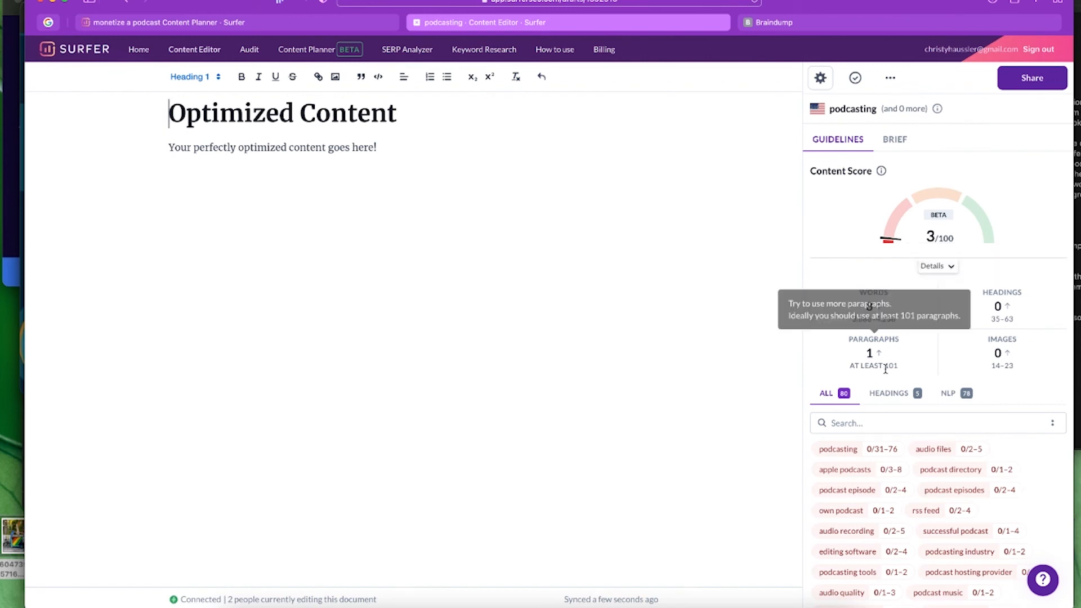
{"action": "mouse_move", "coordinate": [1006, 361]}
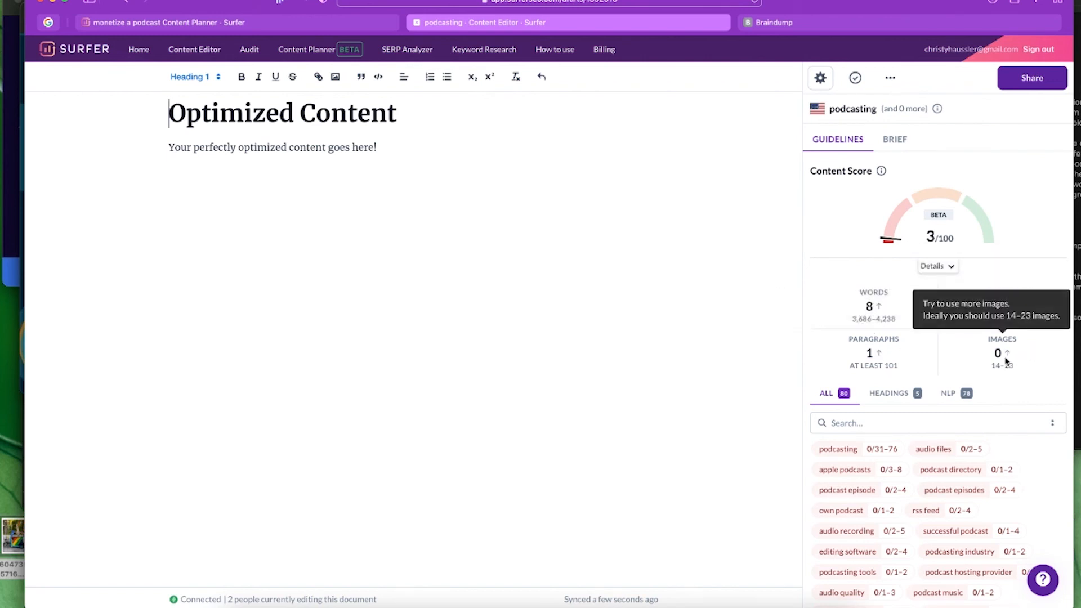
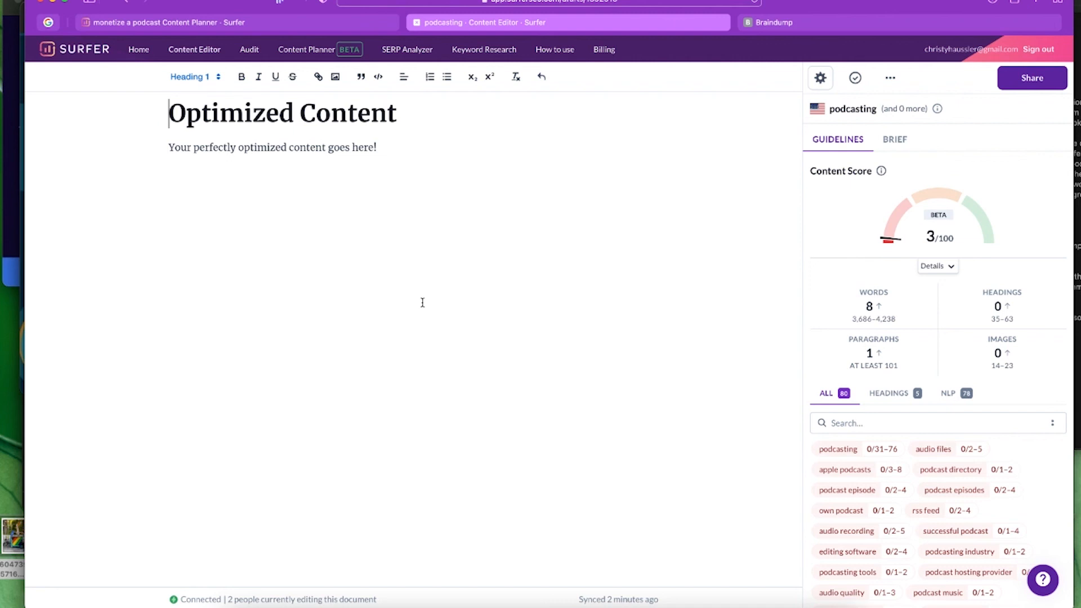
- Leave the podcasting draft and open the 'monetize a podcast' planner from Content Planner history
{"action": "left_click", "coordinate": [312, 51]}
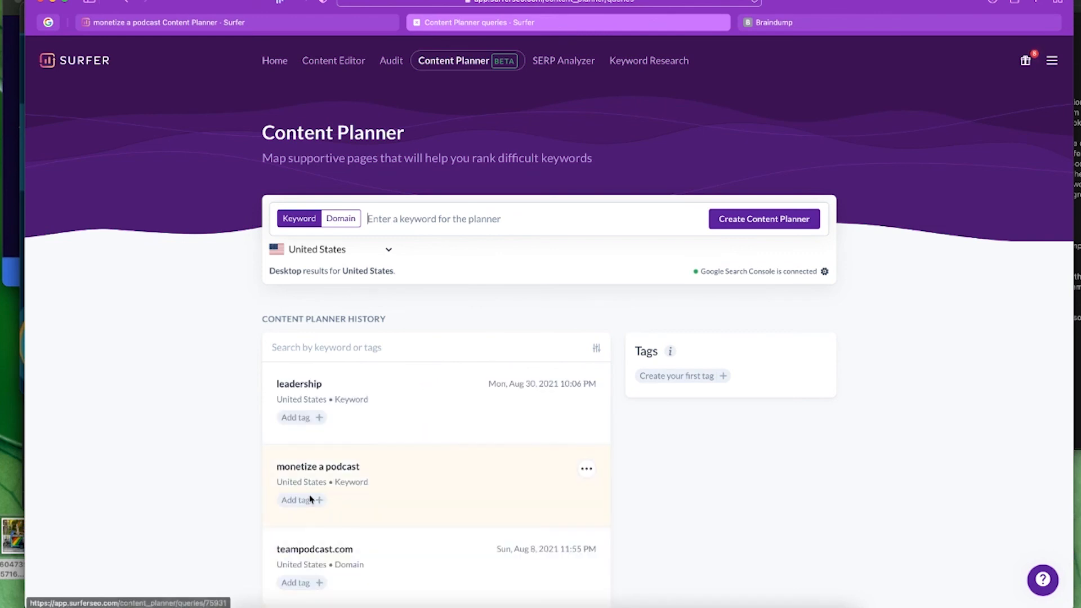
{"action": "left_click", "coordinate": [314, 466]}
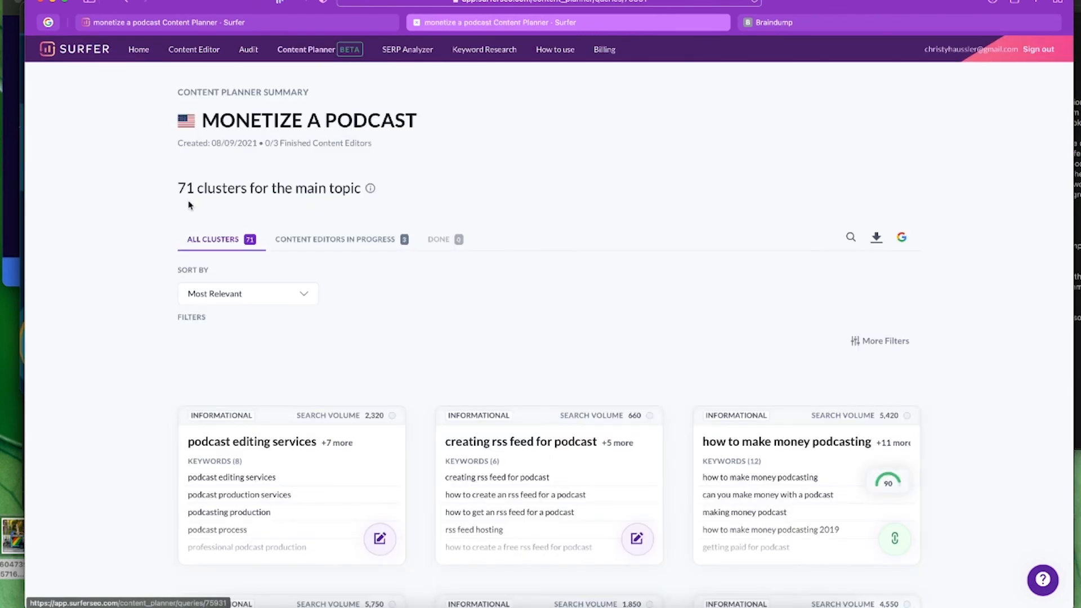
- Sort the clusters by Search Volume: High to Low, with podcasting at 312.9k first
{"action": "left_click", "coordinate": [285, 295]}
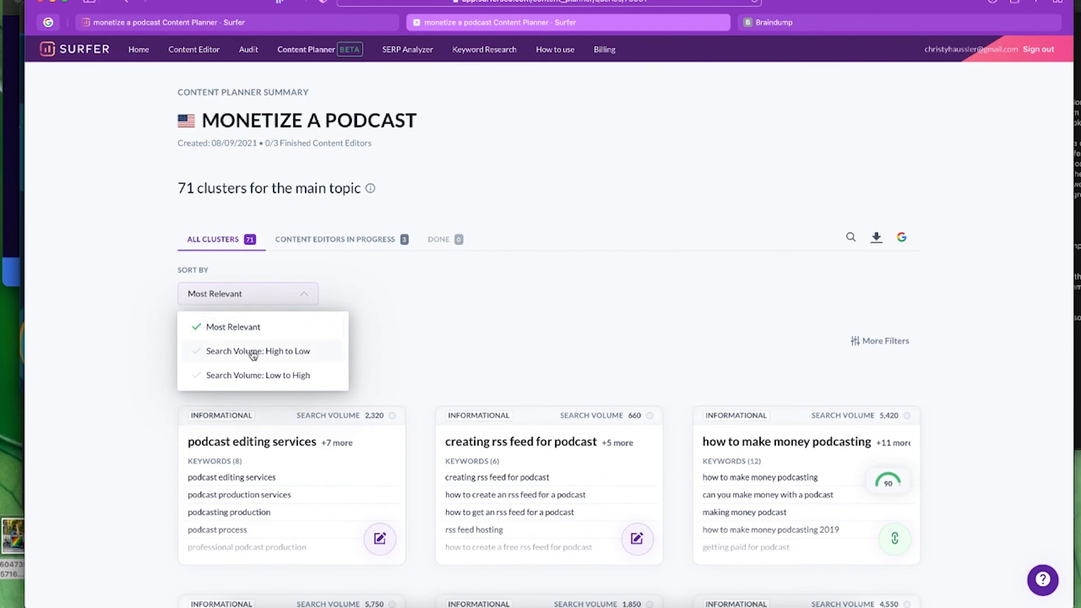
{"action": "left_click", "coordinate": [271, 352]}
{"action": "scroll", "coordinate": [1032, 365], "scroll_direction": "down", "scroll_amount": 3}
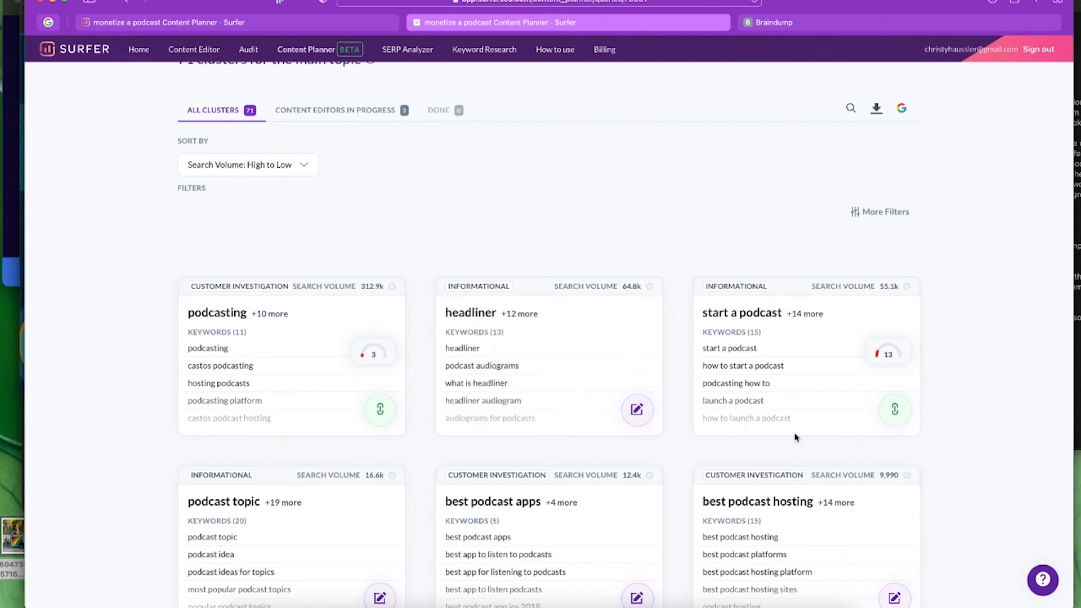
{"action": "scroll", "coordinate": [1014, 465], "scroll_direction": "down", "scroll_amount": 5}
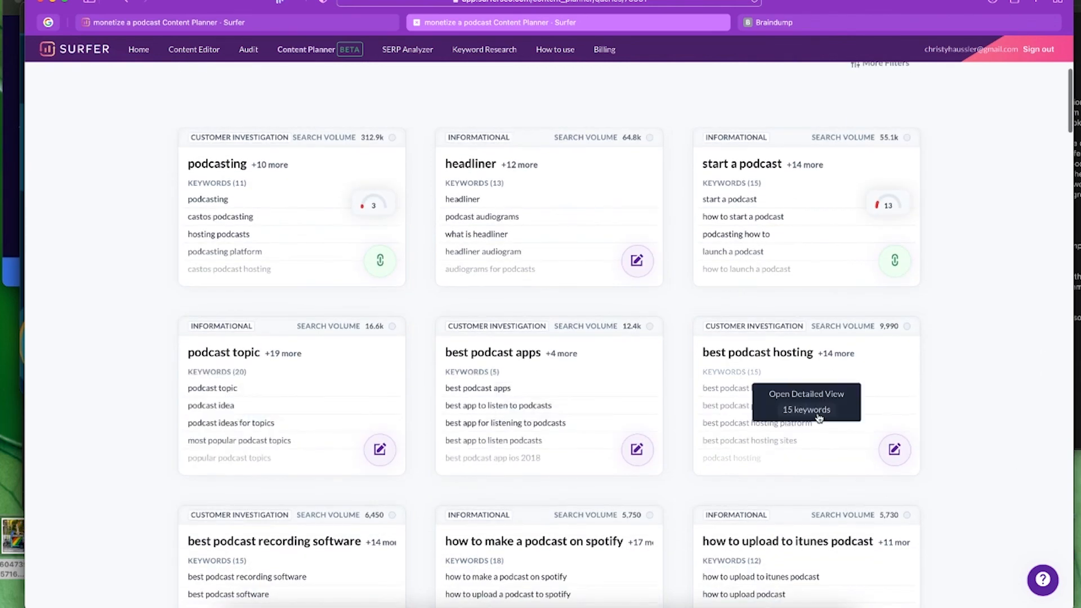
- Review the sorted cluster cards down the list, then return to the top
{"action": "scroll", "coordinate": [984, 395], "scroll_direction": "down", "scroll_amount": 4}
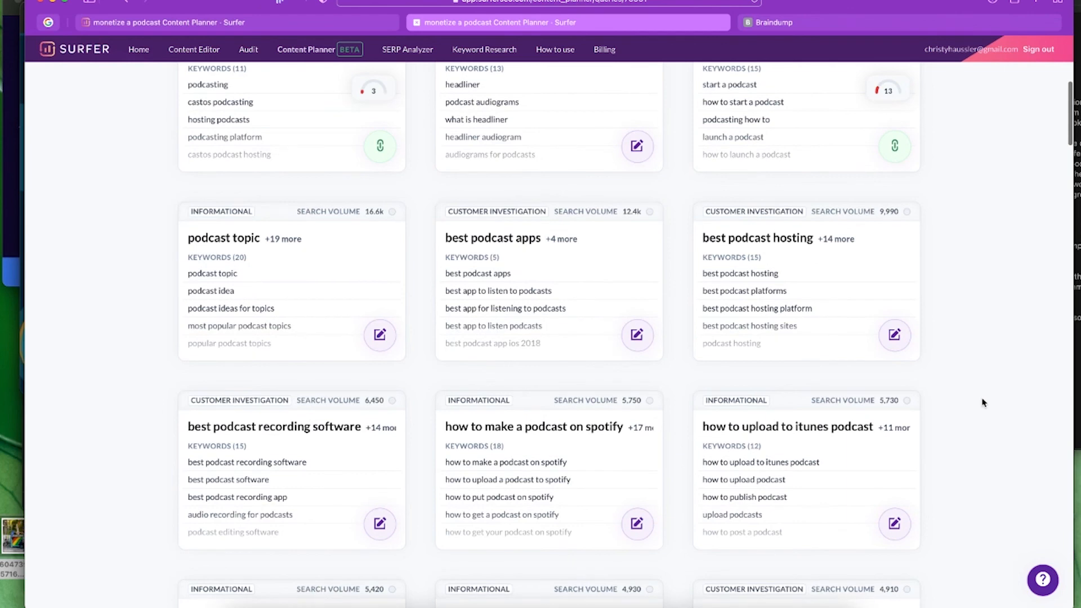
{"action": "scroll", "coordinate": [984, 403], "scroll_direction": "down", "scroll_amount": 3}
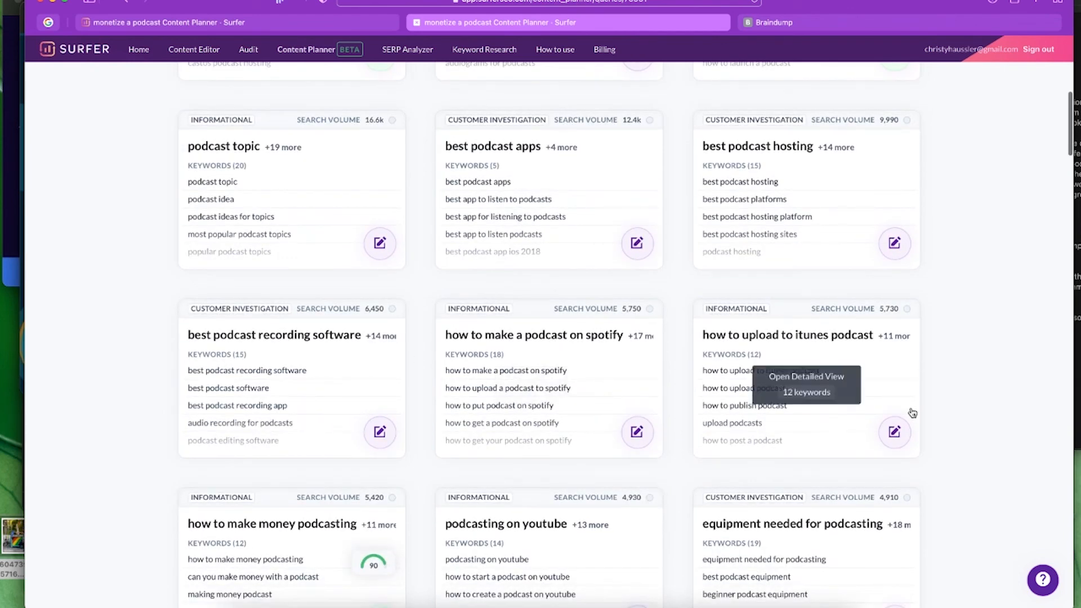
{"action": "scroll", "coordinate": [962, 473], "scroll_direction": "down", "scroll_amount": 3}
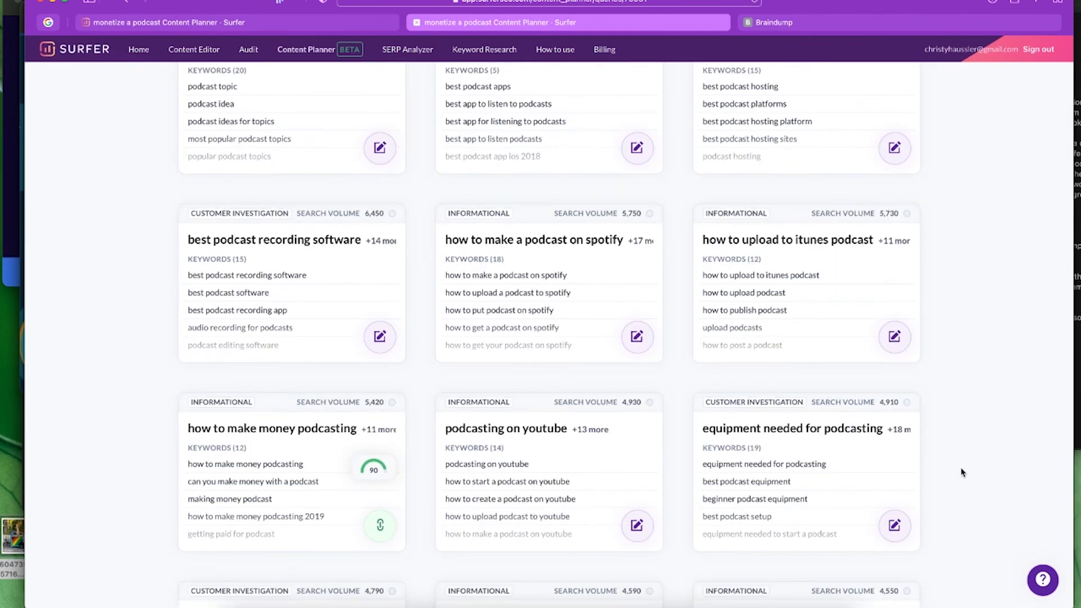
{"action": "scroll", "coordinate": [962, 472], "scroll_direction": "down", "scroll_amount": 3}
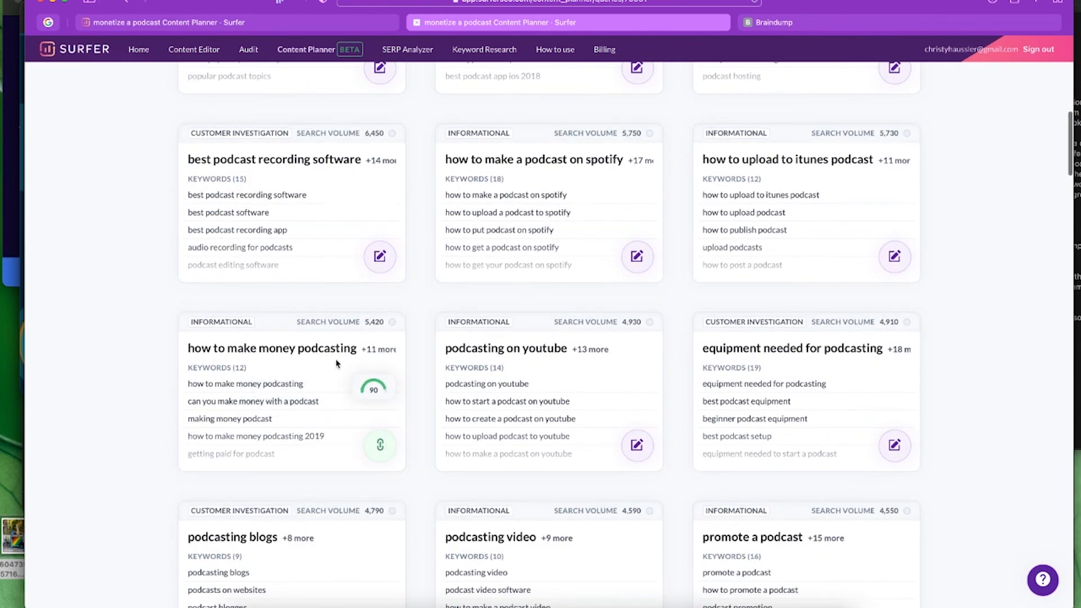
{"action": "mouse_move", "coordinate": [371, 388]}
{"action": "scroll", "coordinate": [997, 414], "scroll_direction": "down", "scroll_amount": 1}
{"action": "scroll", "coordinate": [996, 414], "scroll_direction": "down", "scroll_amount": 6}
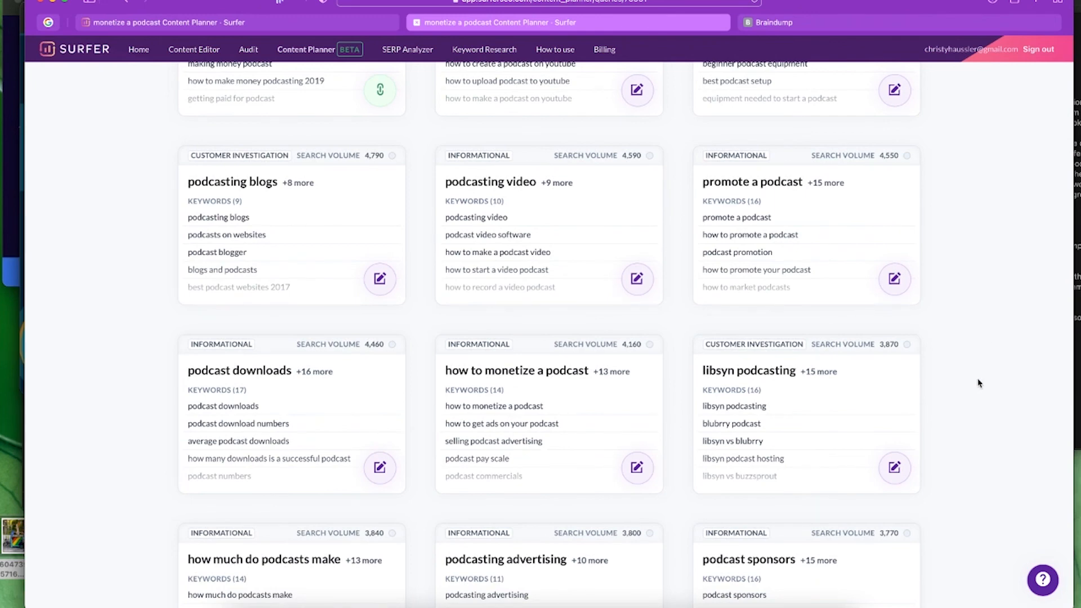
{"action": "scroll", "coordinate": [994, 338], "scroll_direction": "up", "scroll_amount": 17}
{"action": "scroll", "coordinate": [995, 338], "scroll_direction": "up", "scroll_amount": 2}
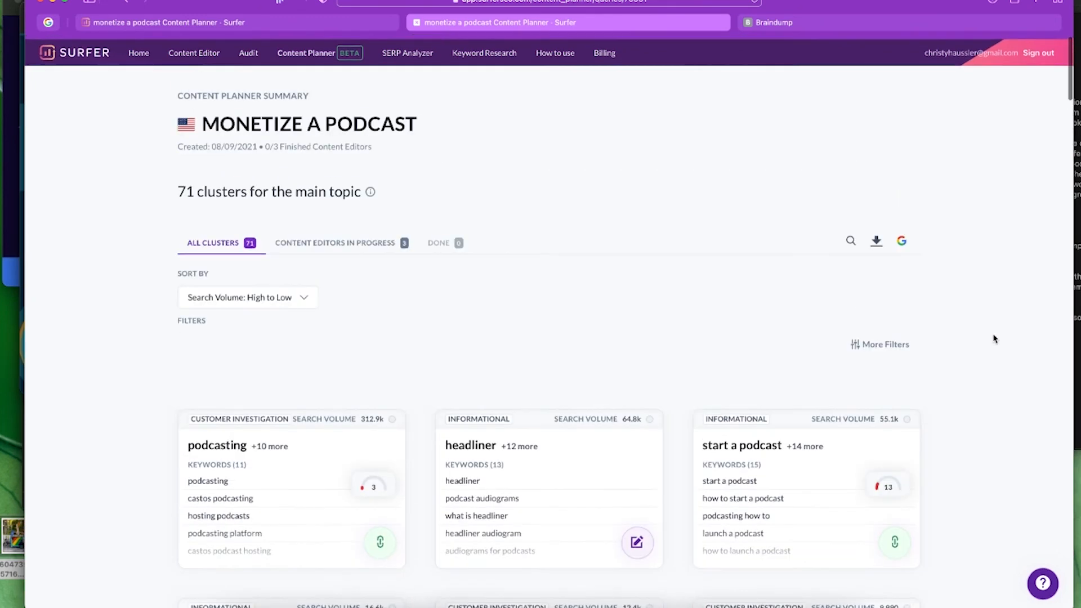